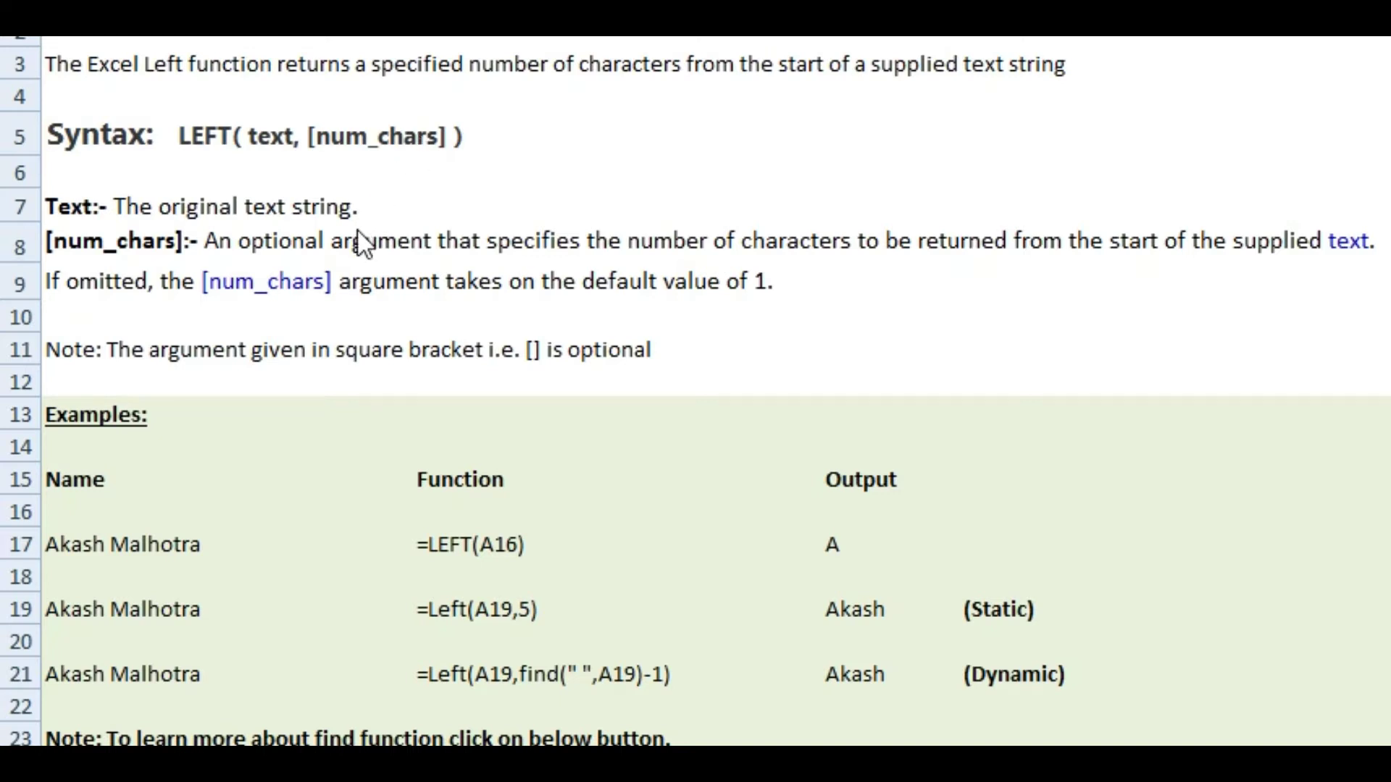
Enter =LEFT(A2) in cell B2 to extract the first character of the first name in the list.
scroll(378, 246, "down", 3)
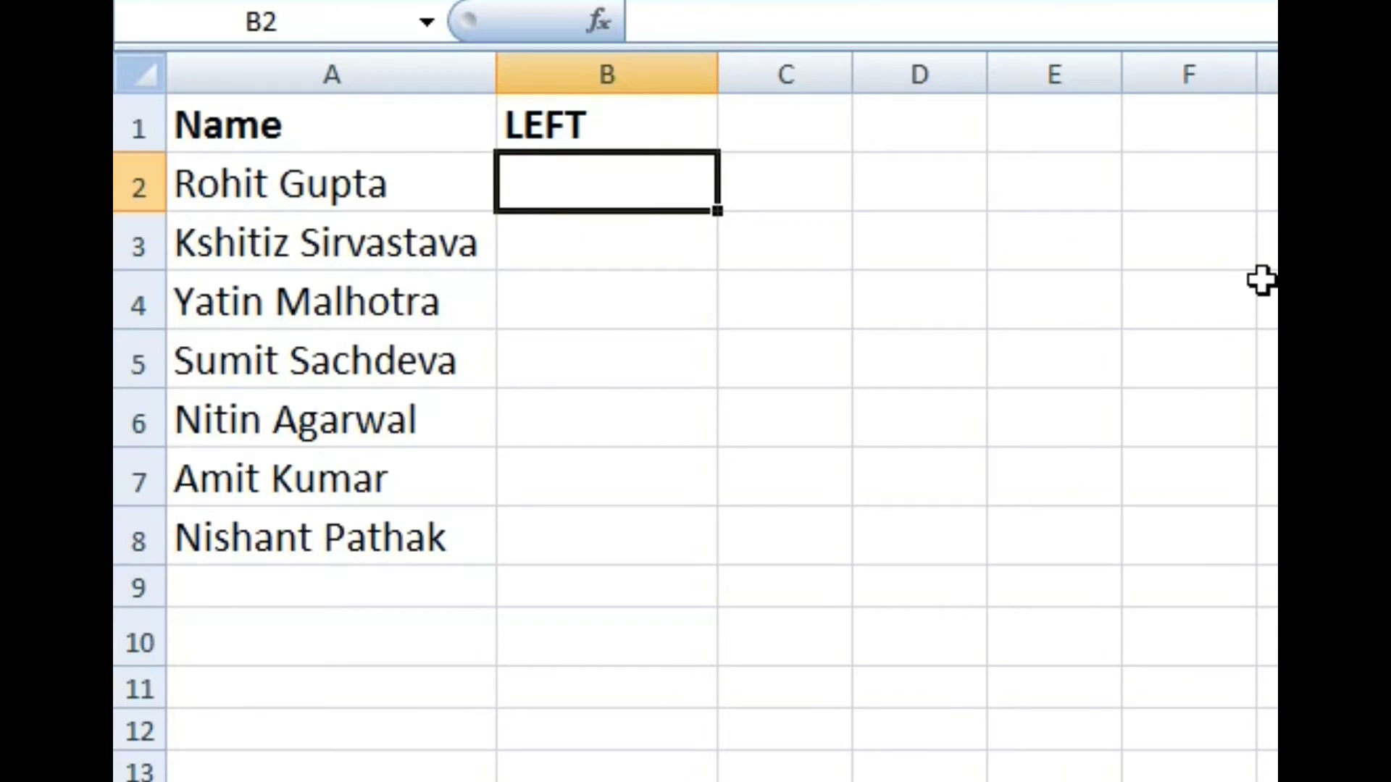
type("=")
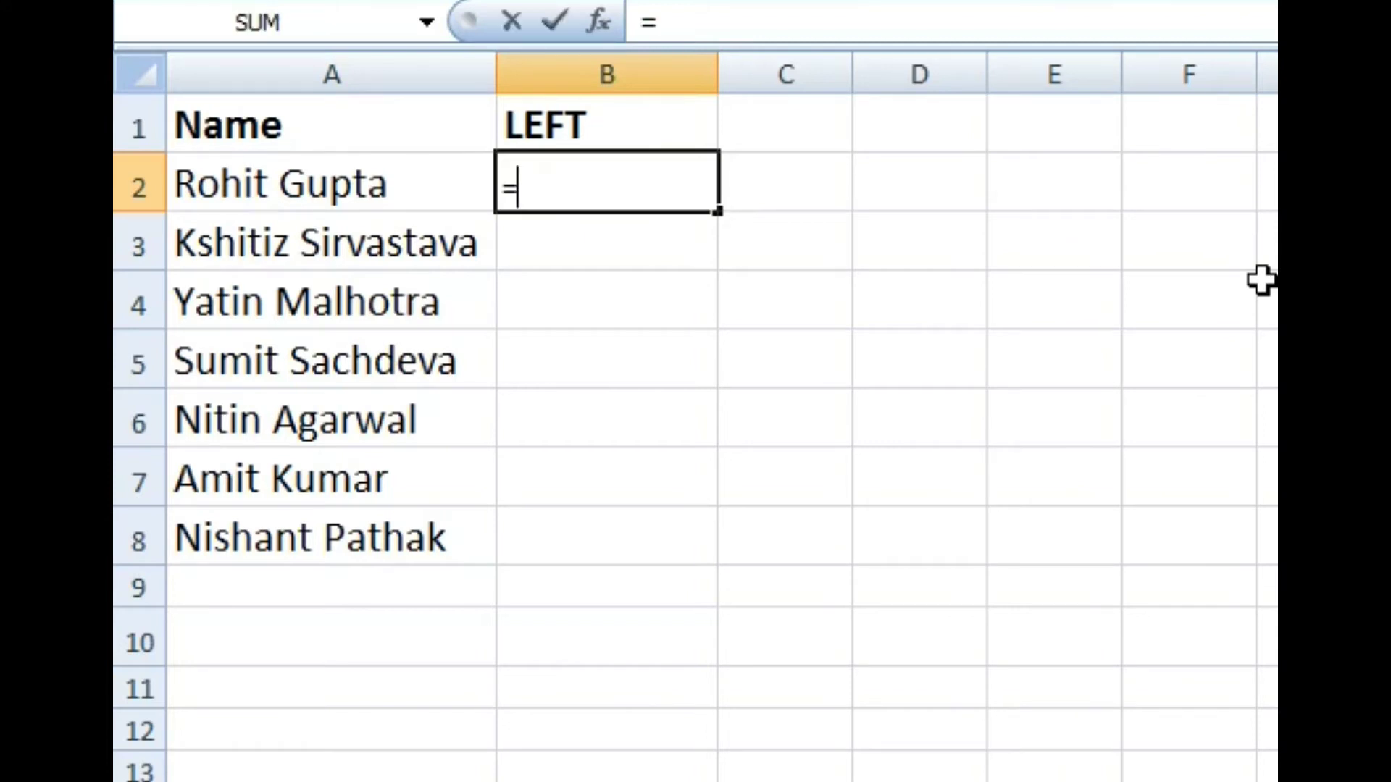
type("LE")
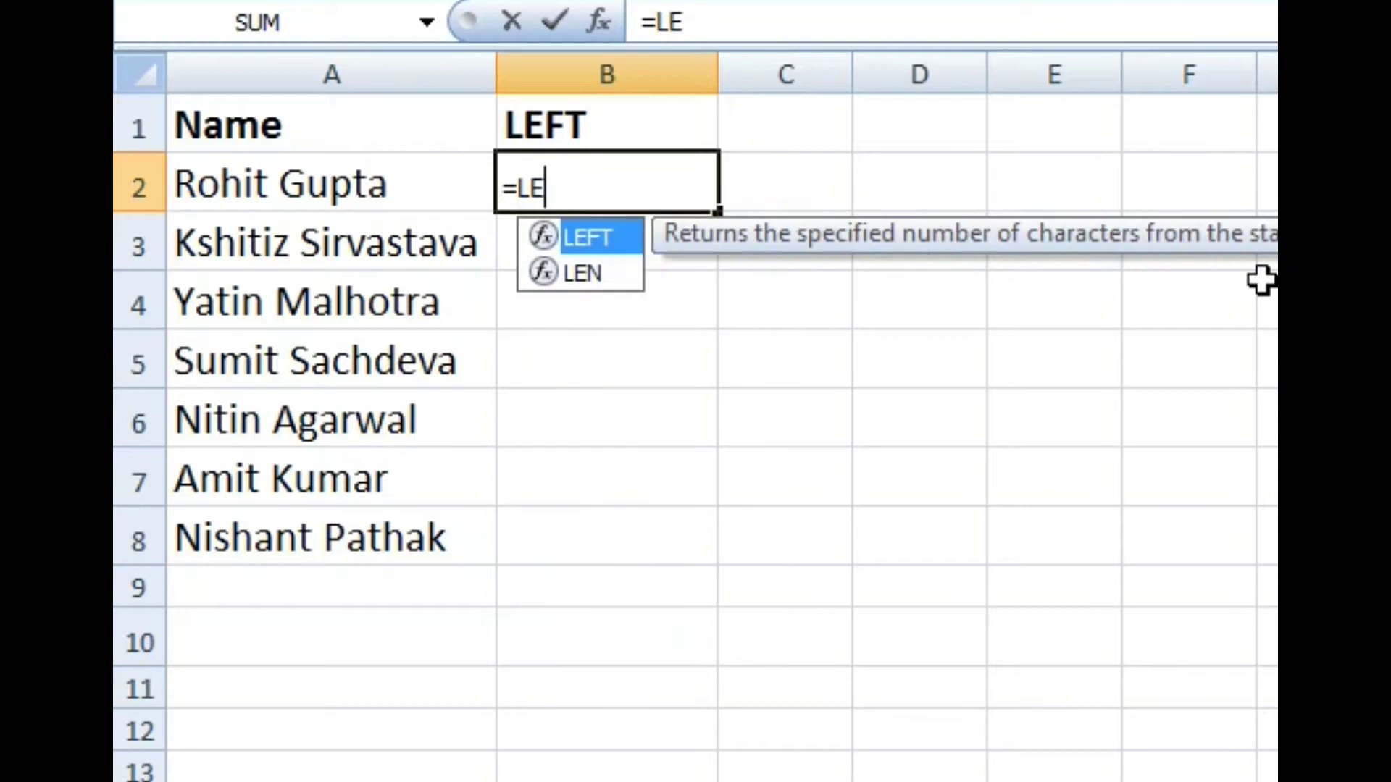
key("Tab")
key("Left")
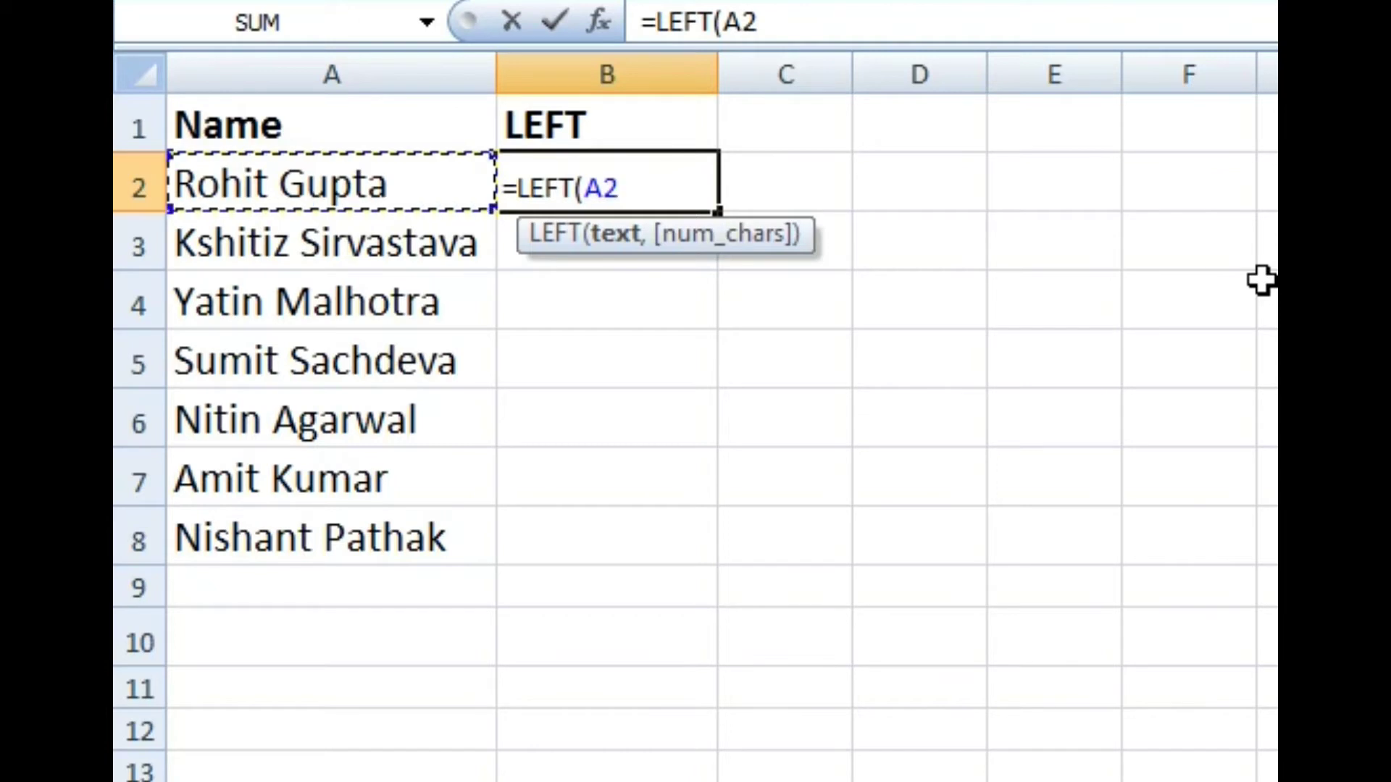
type(")")
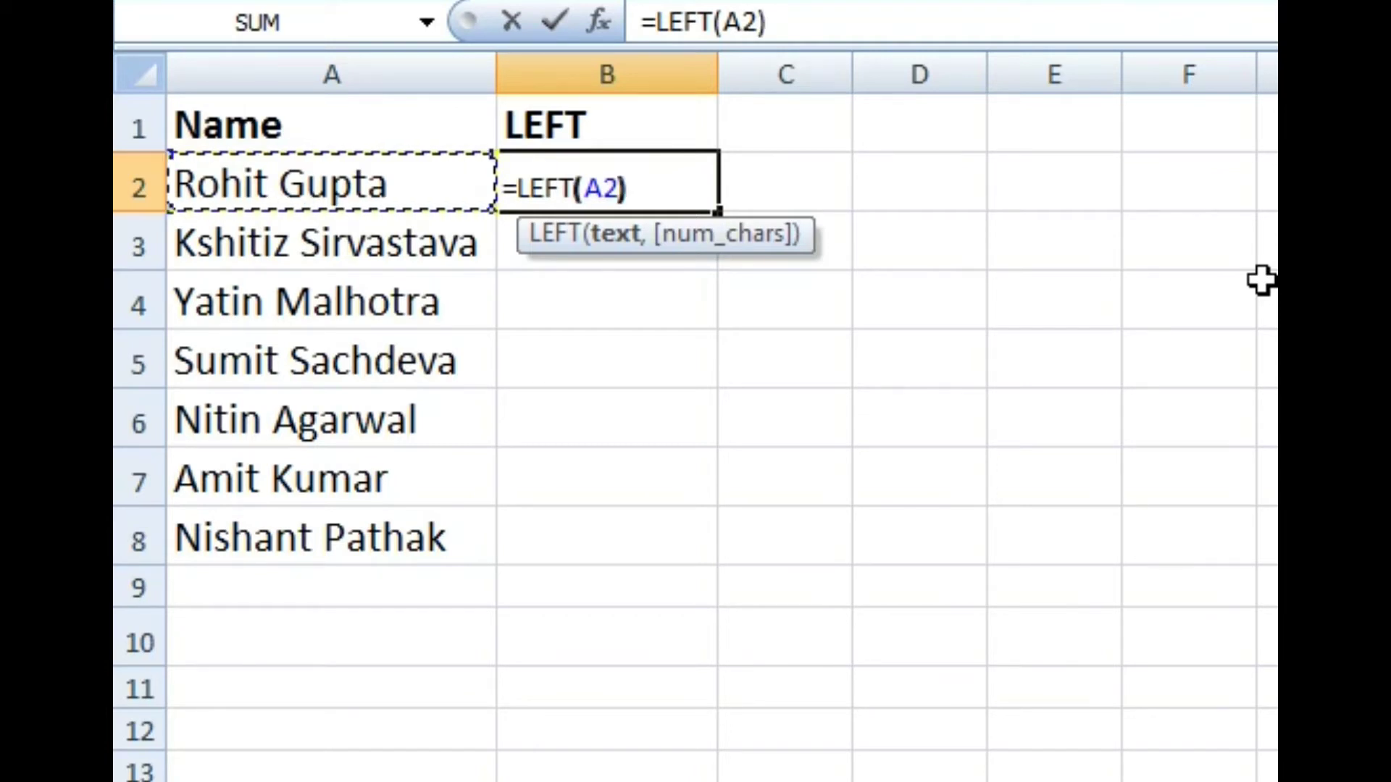
key("Return")
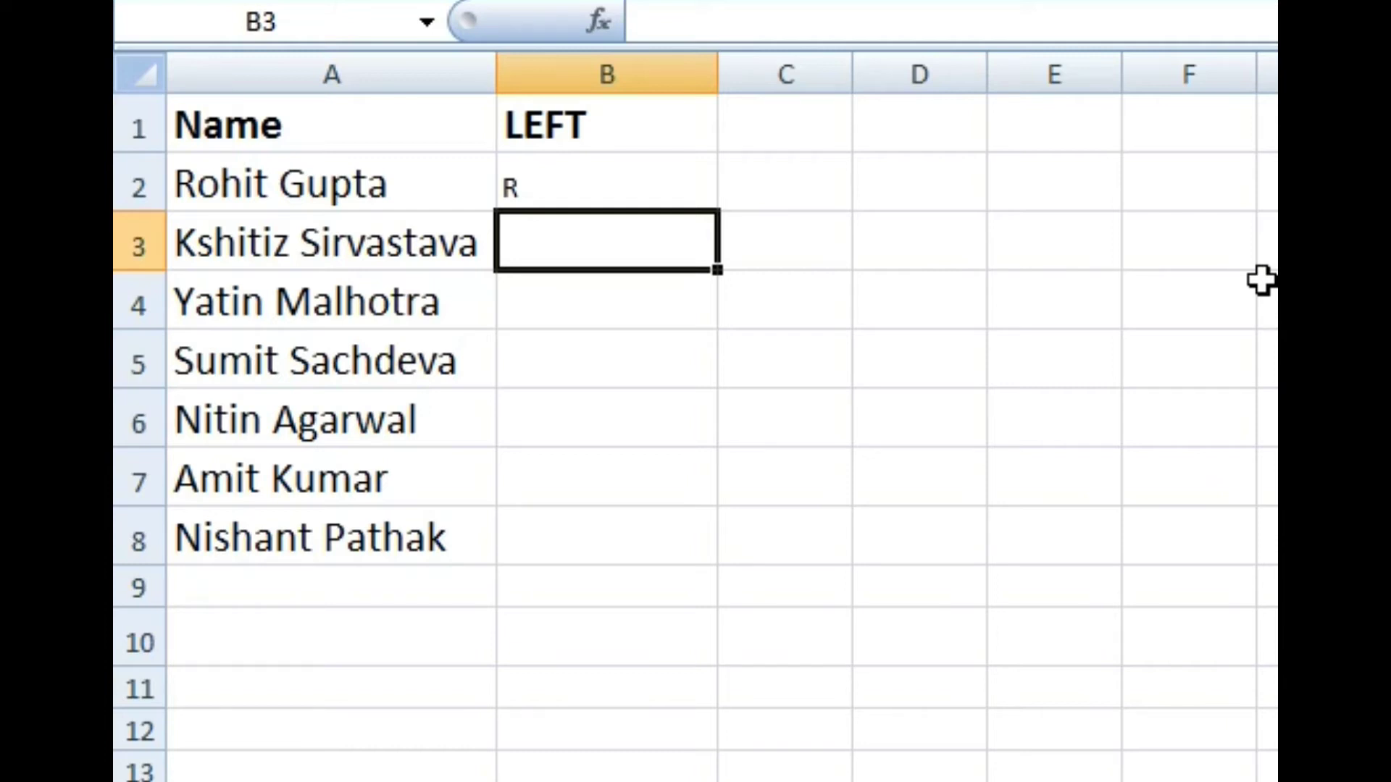
Enter =LEFT(A2,5) in cell C2 to extract the first five characters of the text in A2.
key("Up")
key("Right")
type("=")
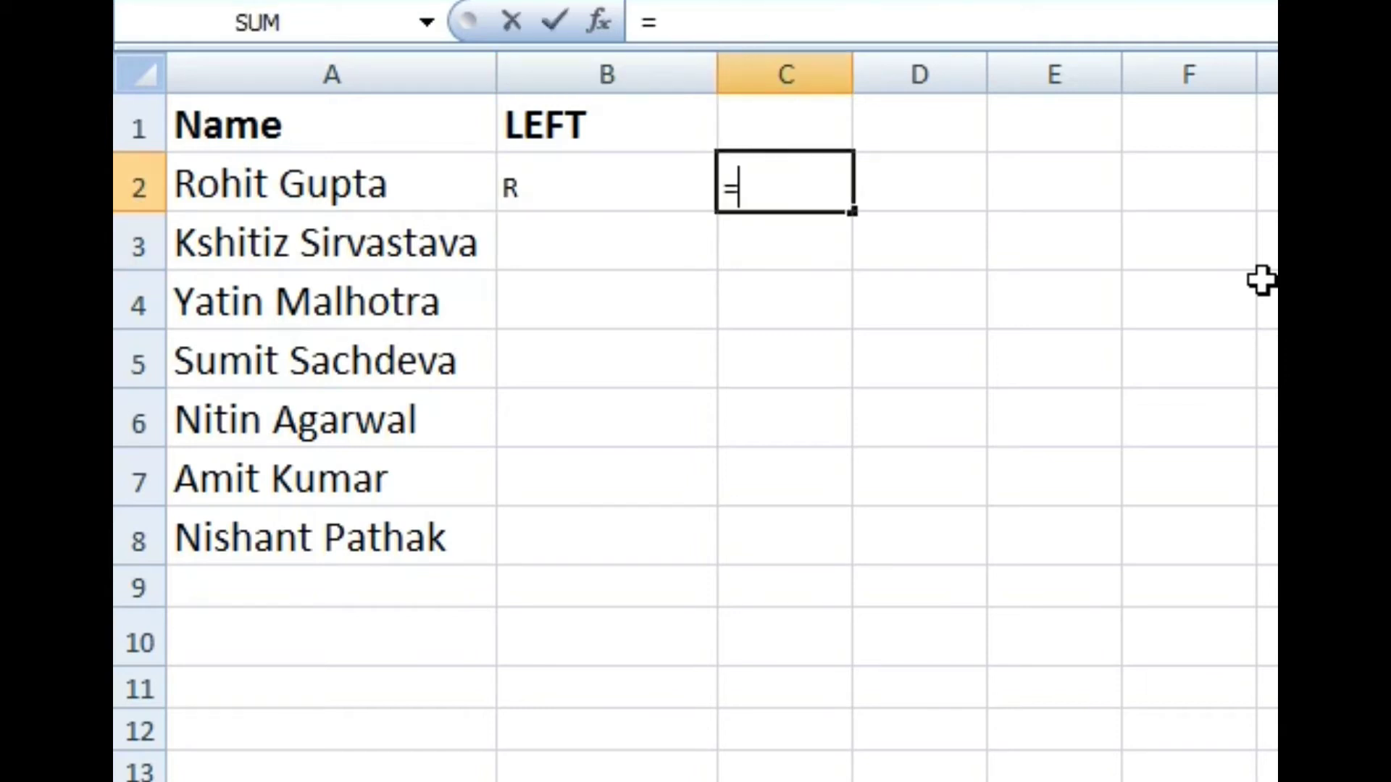
type("LE")
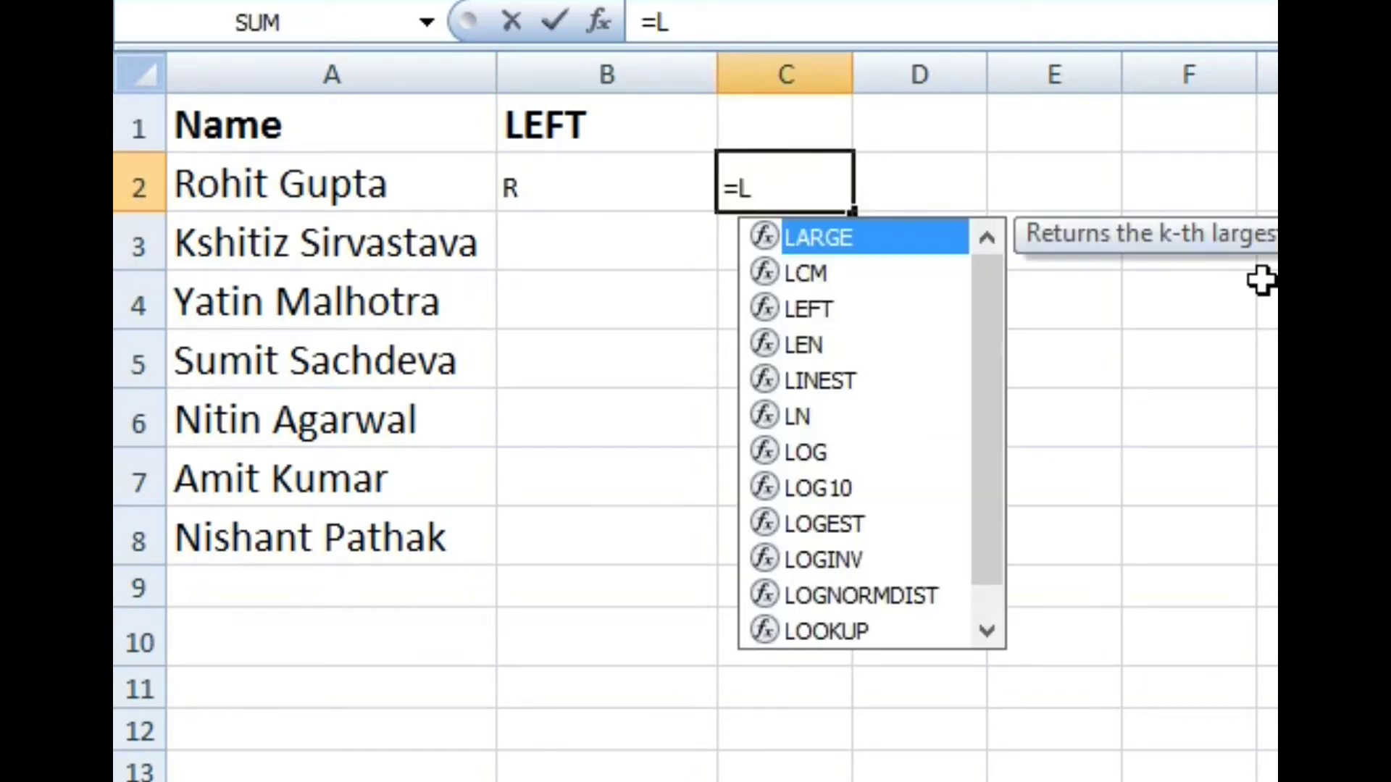
key("Tab")
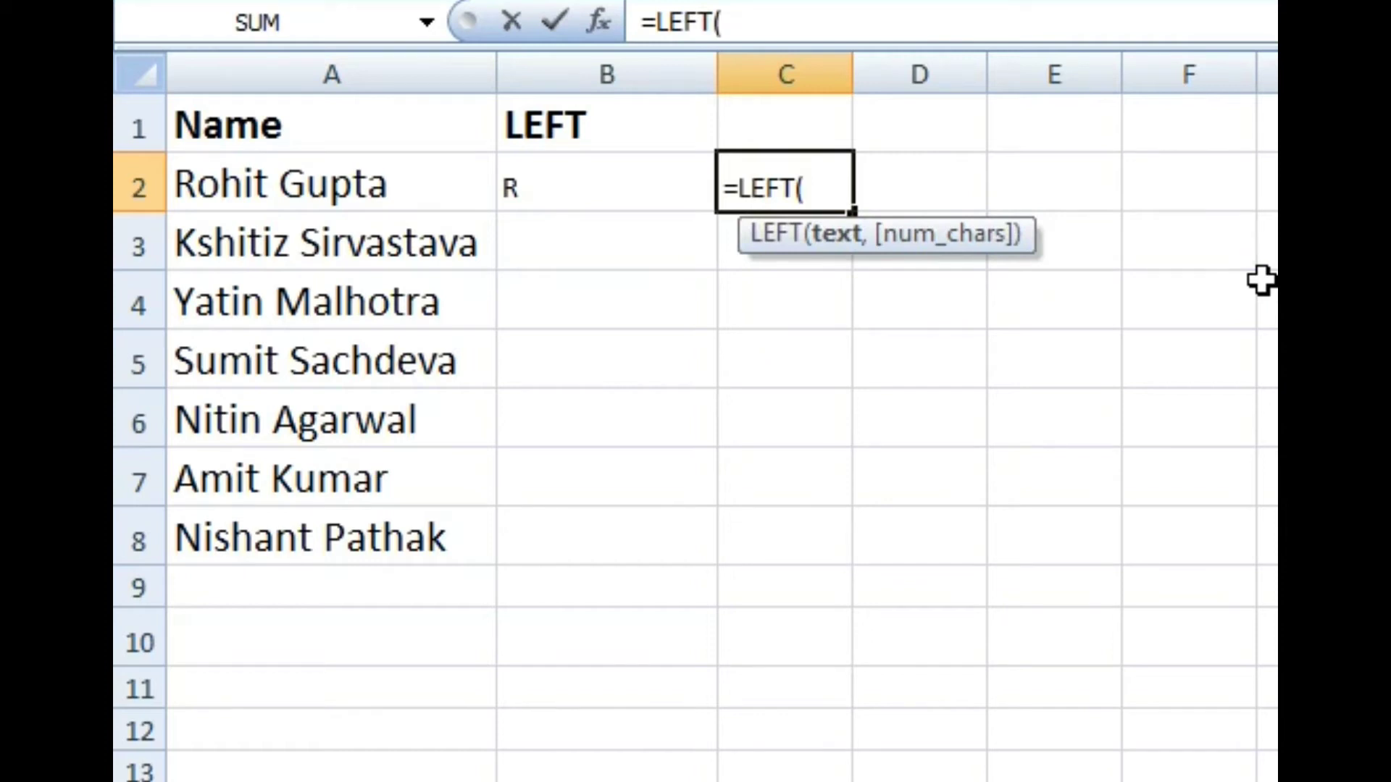
key("Left")
key("Left")
type(",")
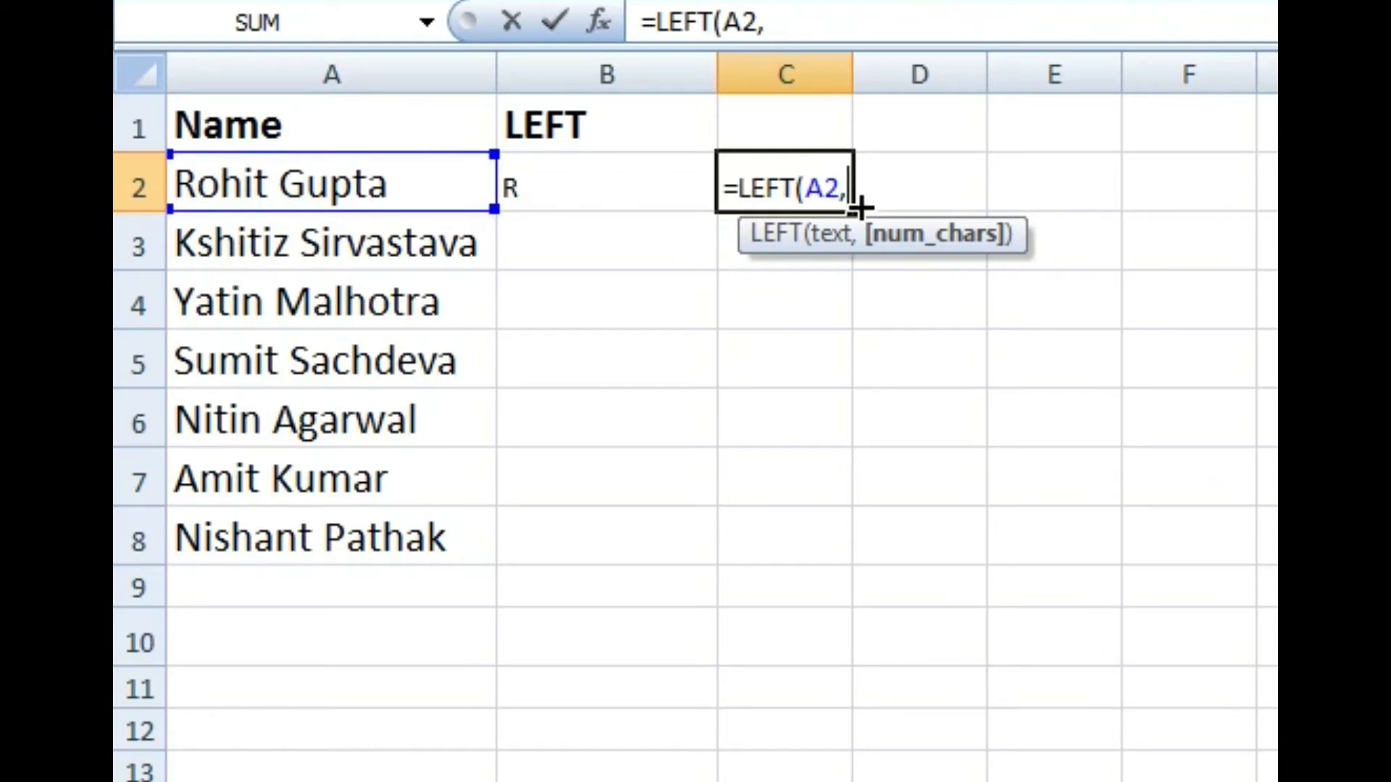
type("5")
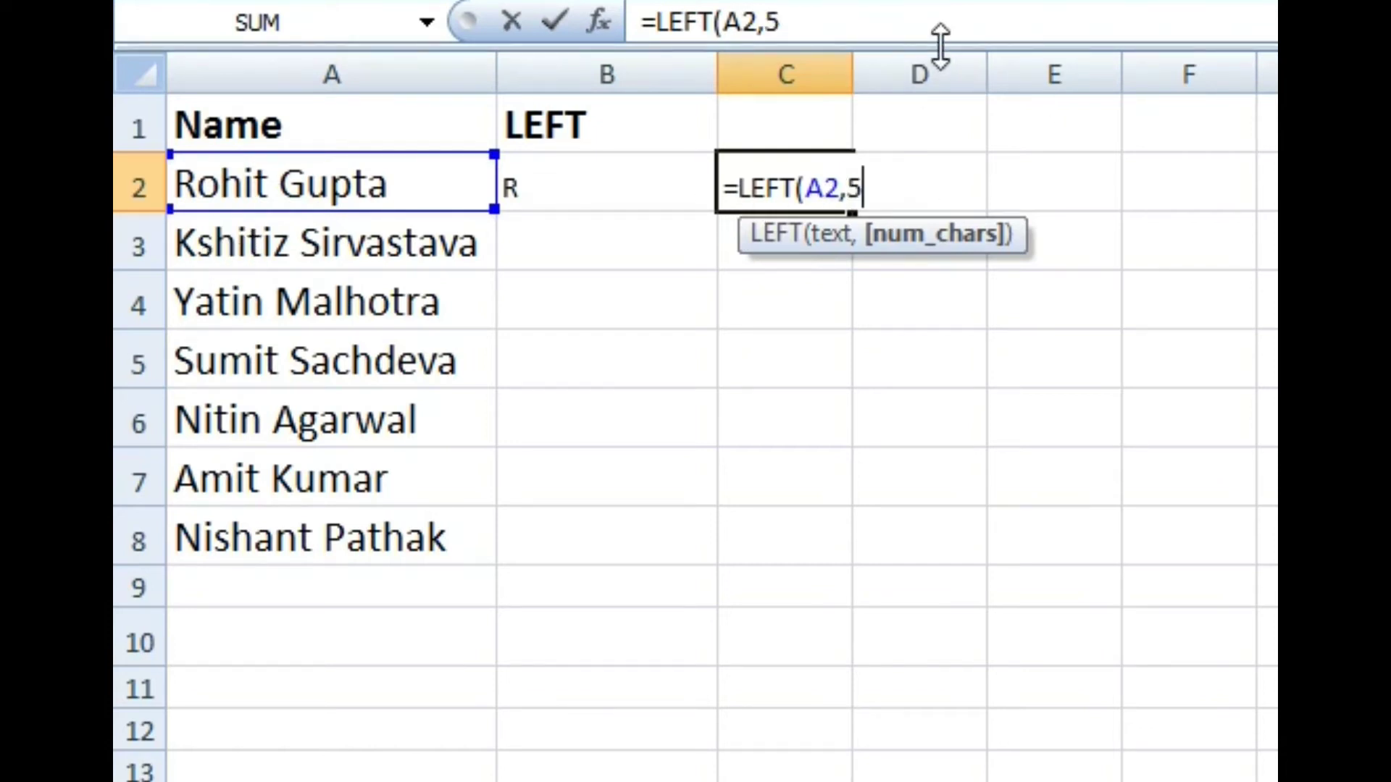
type(")")
key("Return")
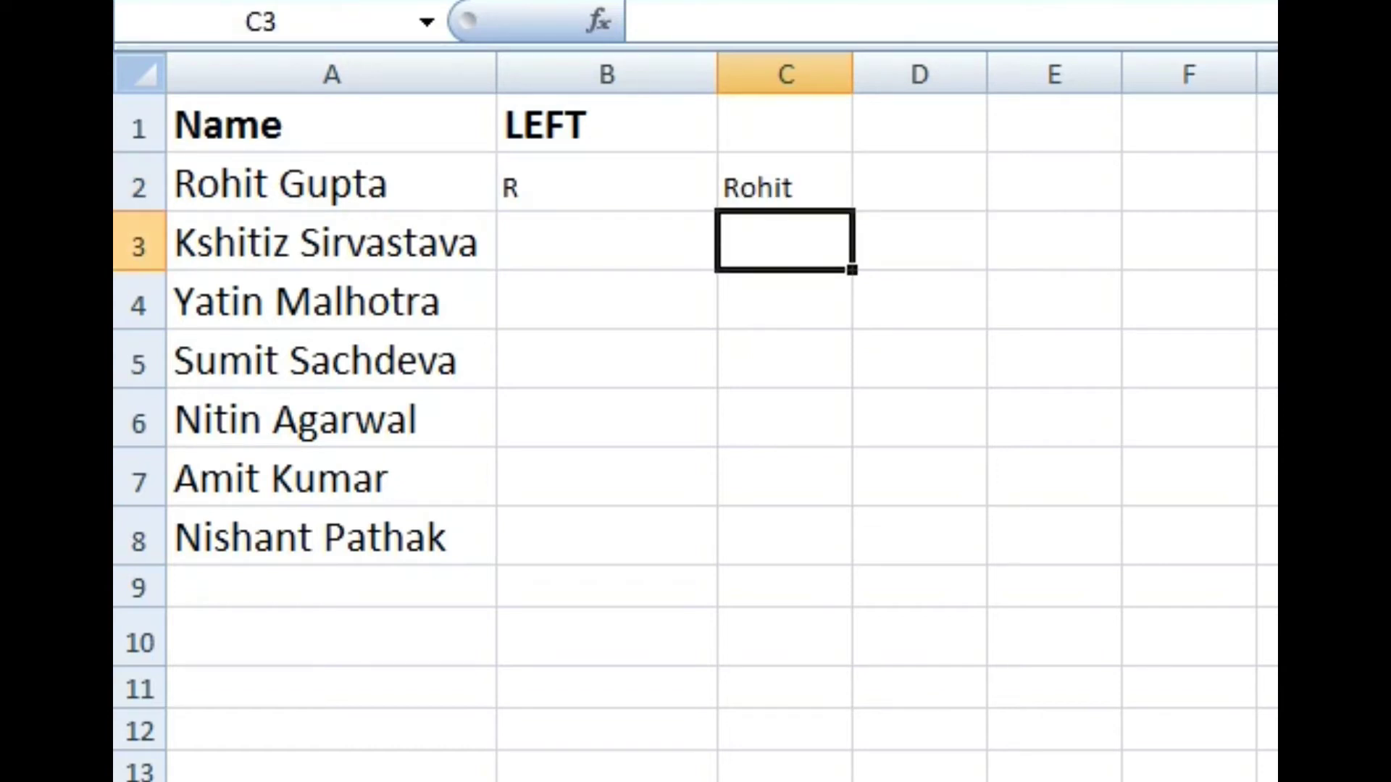
Enter =LEFT(A3,7) in cell B3 to extract the first seven characters of the text in A3.
left_click(392, 186)
left_click(518, 250)
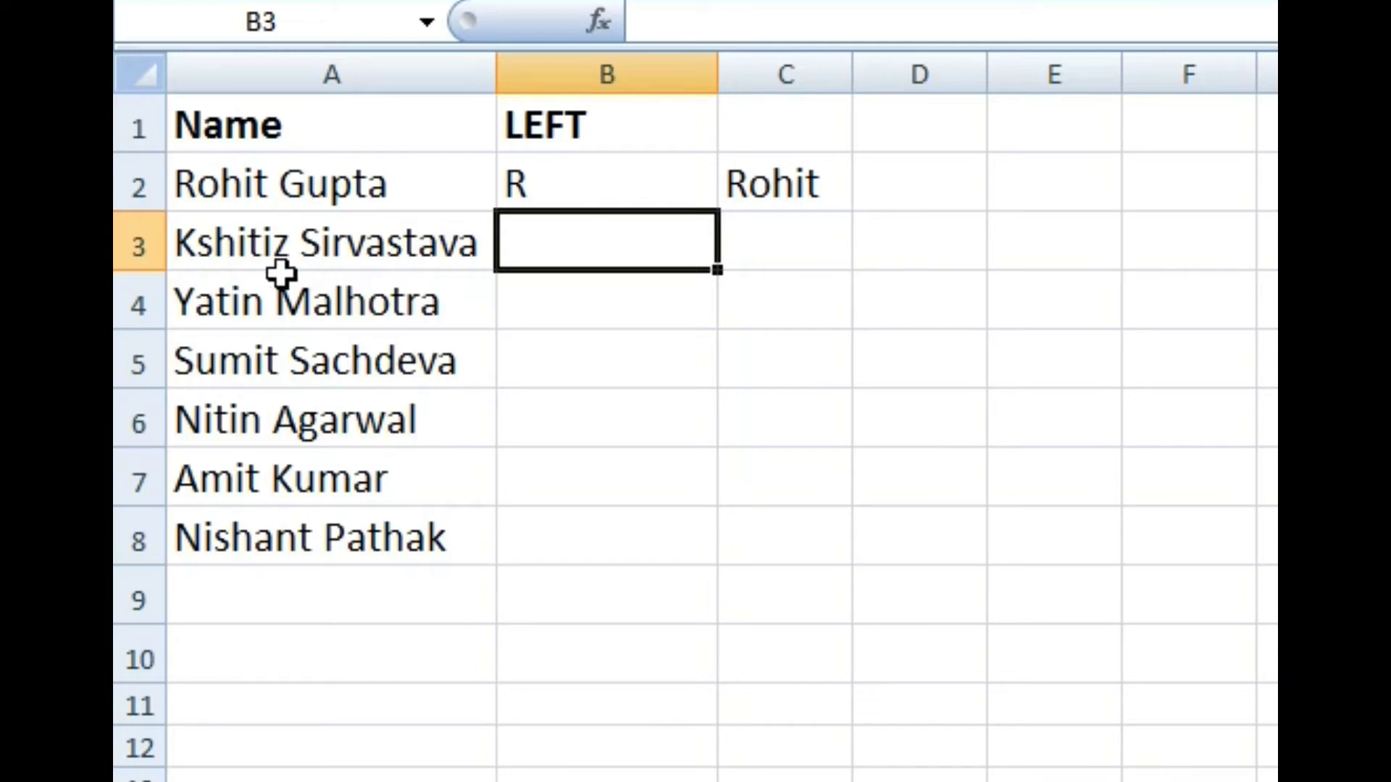
type("=LE")
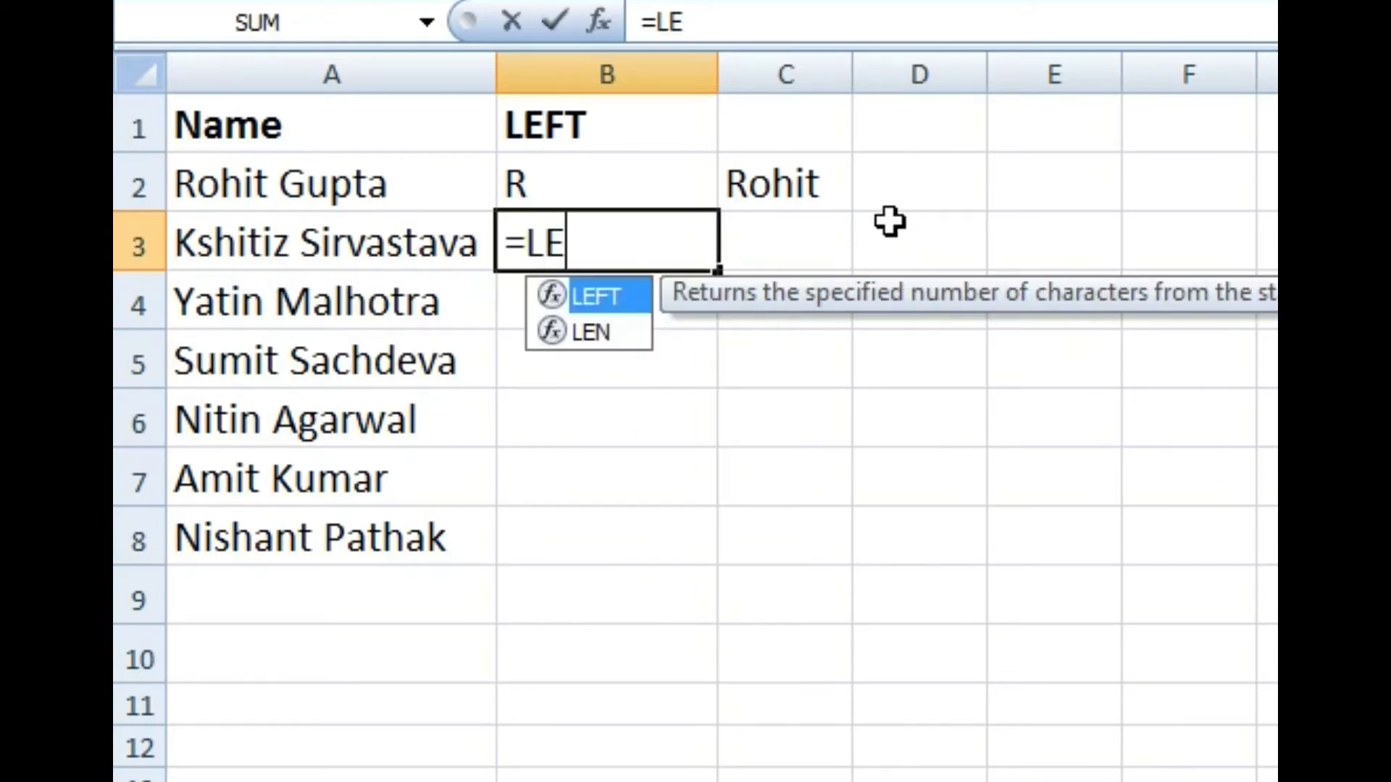
key("Tab")
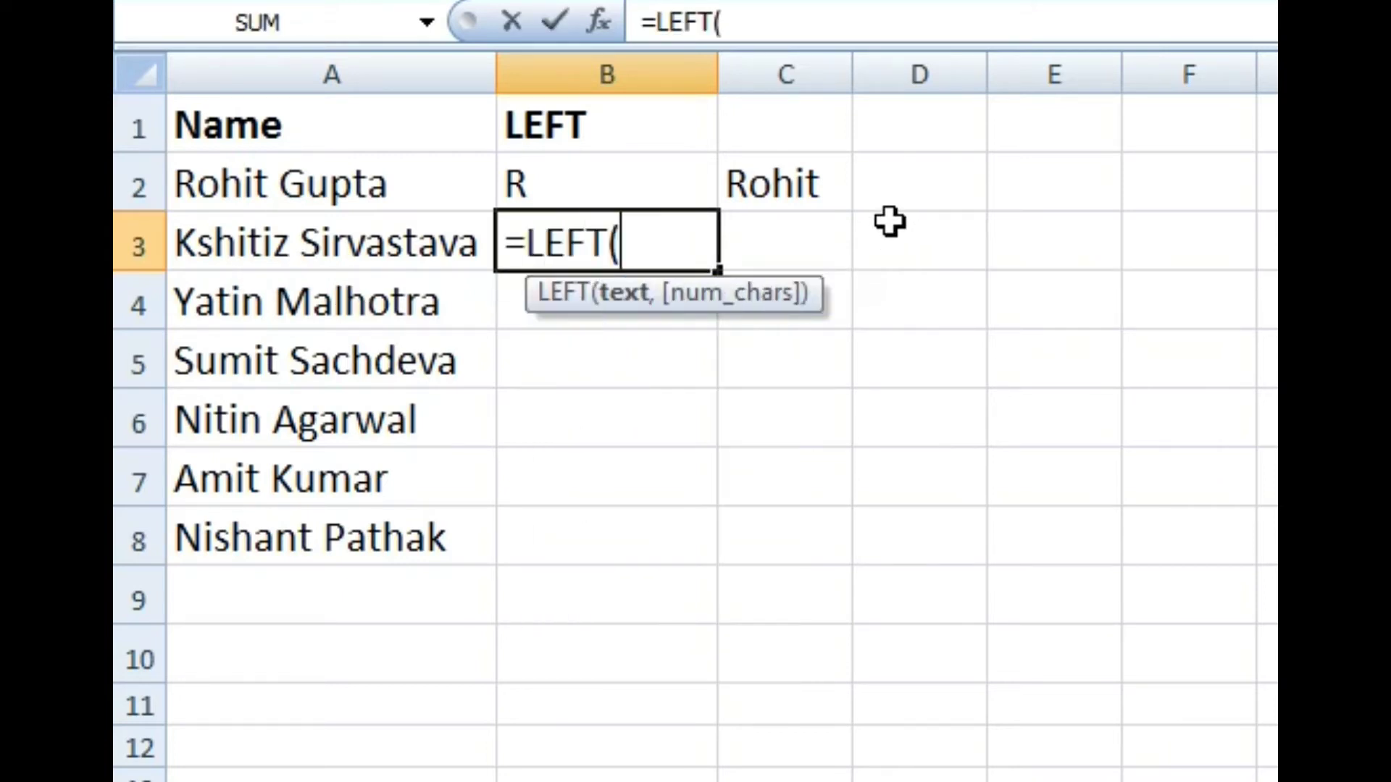
left_click(261, 243)
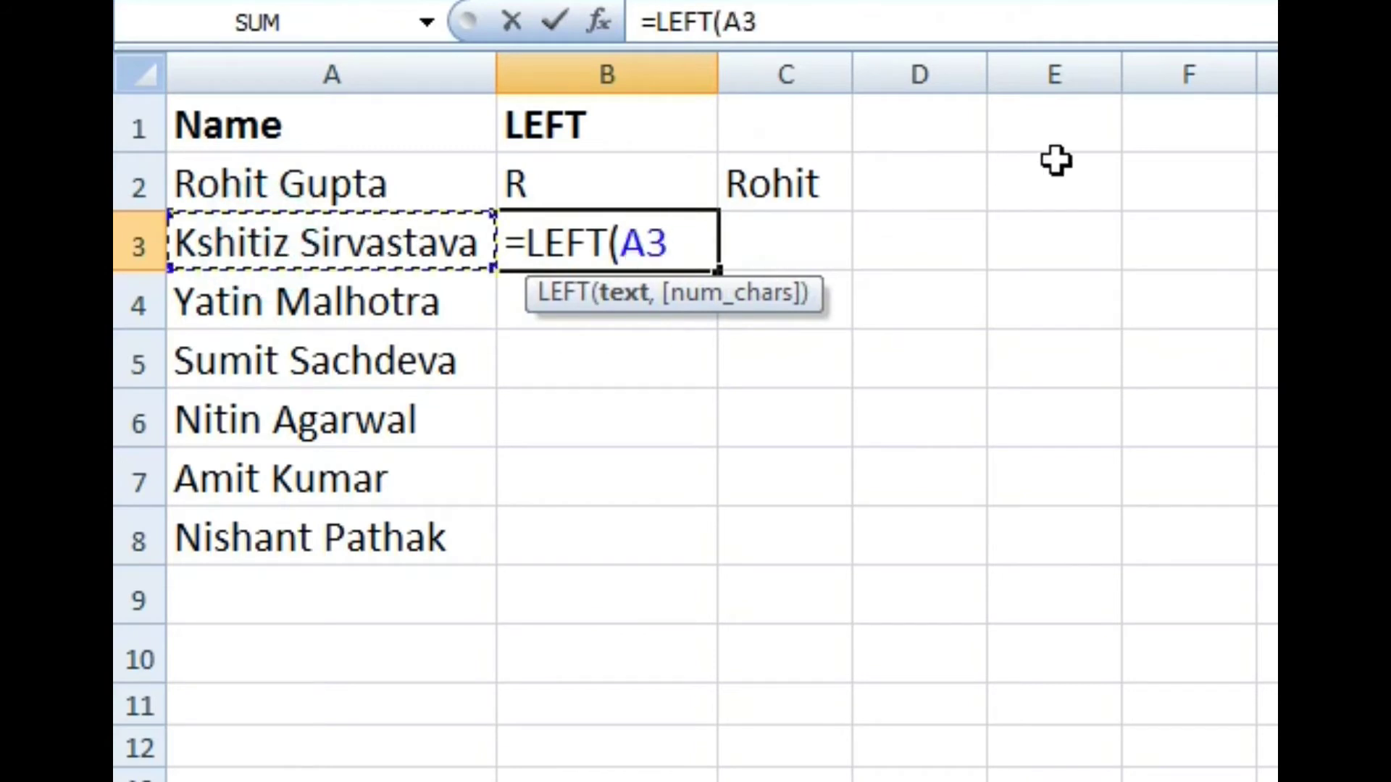
type(",")
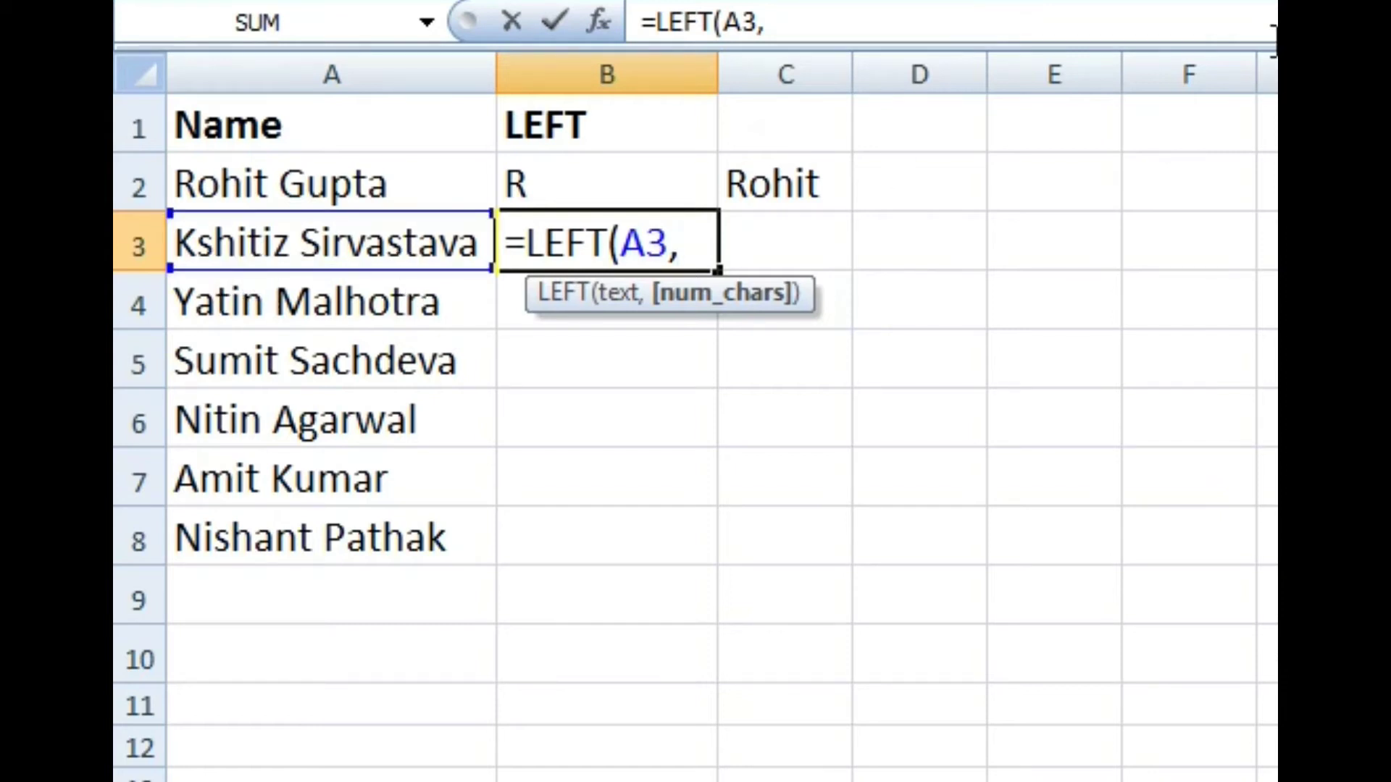
type("7)")
key("Return")
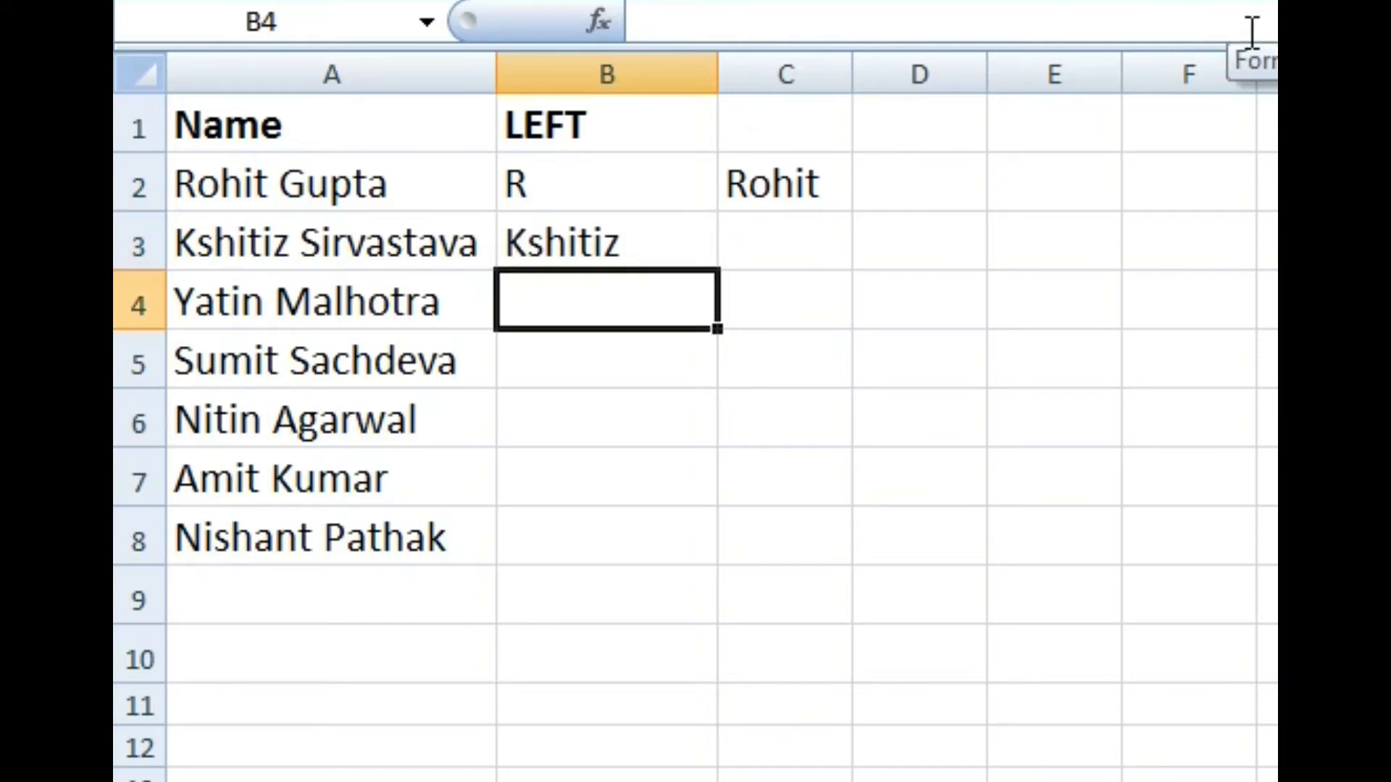
Fill the seven-character LEFT formula from B3 down through B8.
key("Up")
key("shift+Down")
key("shift+Down")
key("shift+Down")
key("shift+Down")
key("shift+Down")
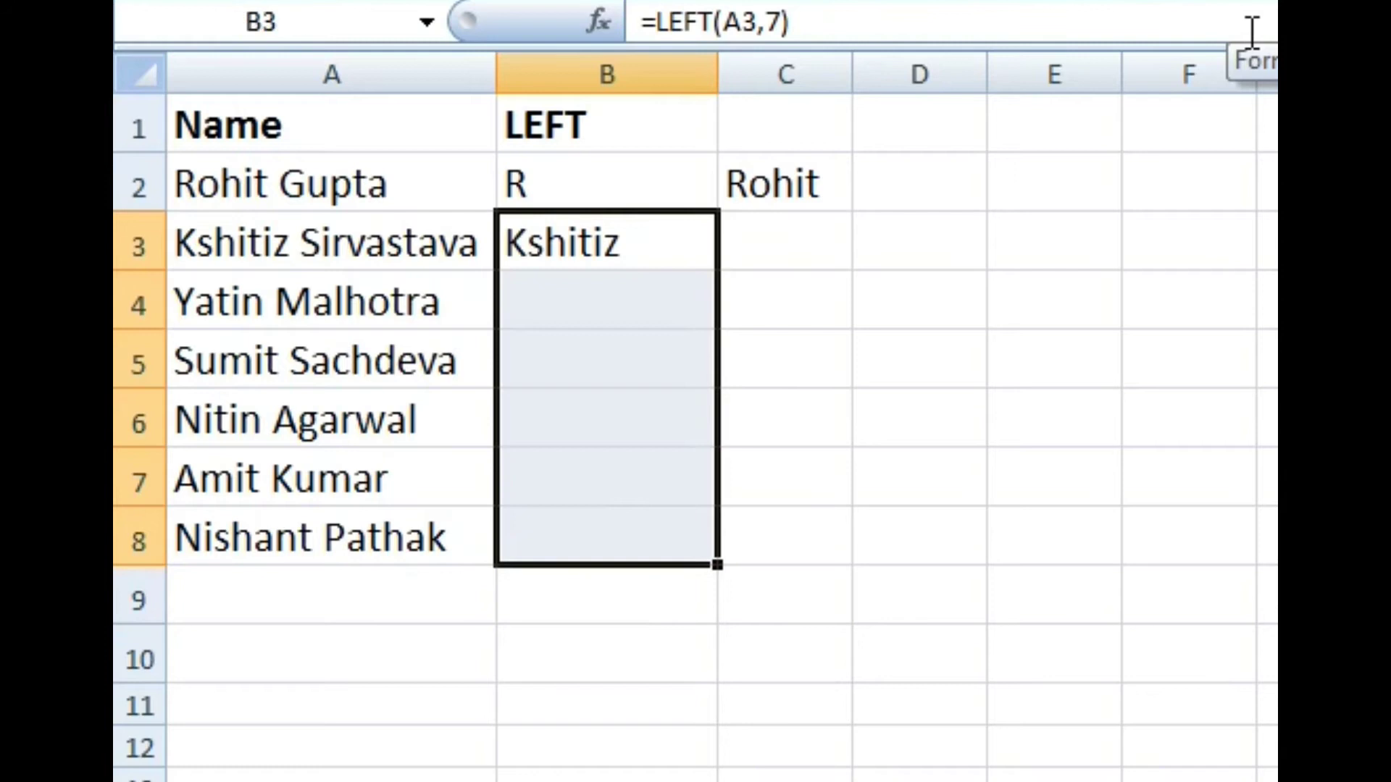
key("ctrl+d")
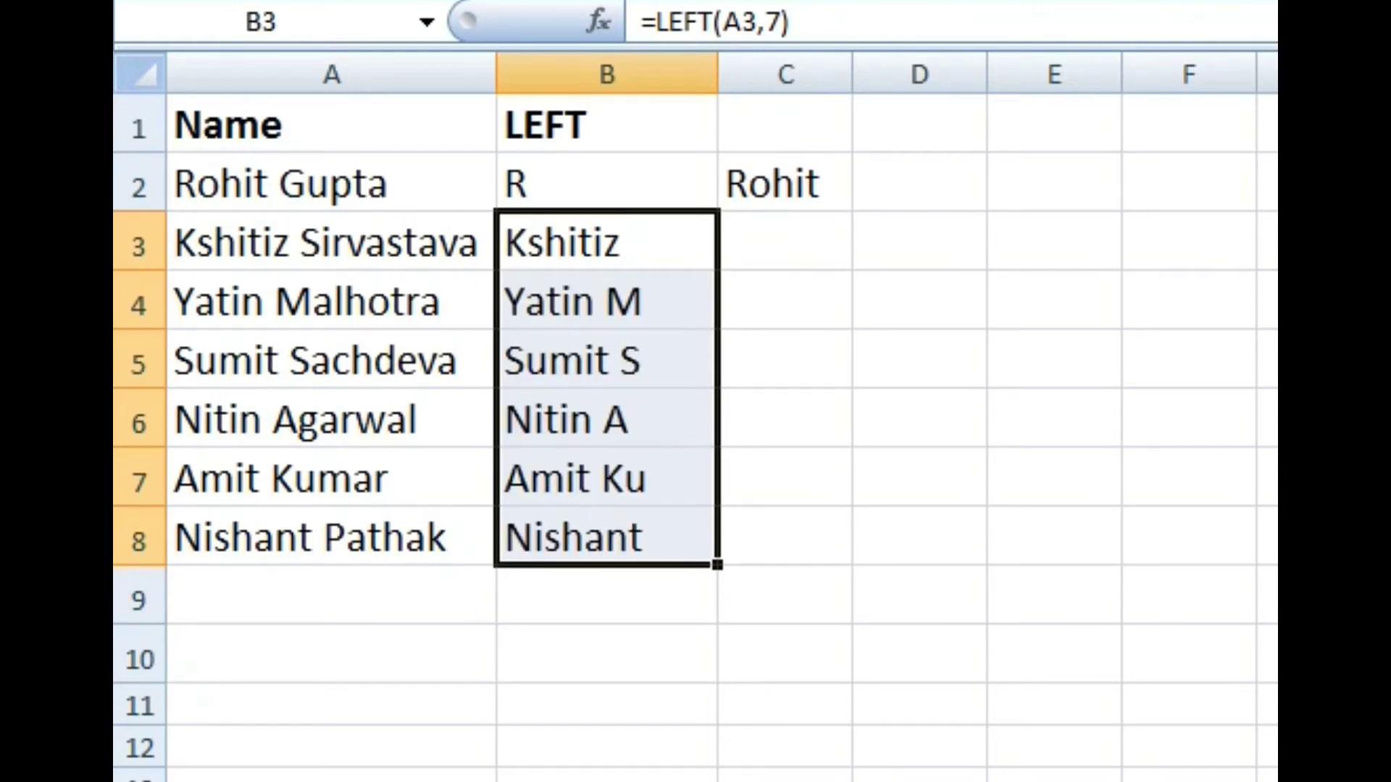
Examine the LEFT formulas and their results cell by cell in B3 through B8.
left_click(584, 257)
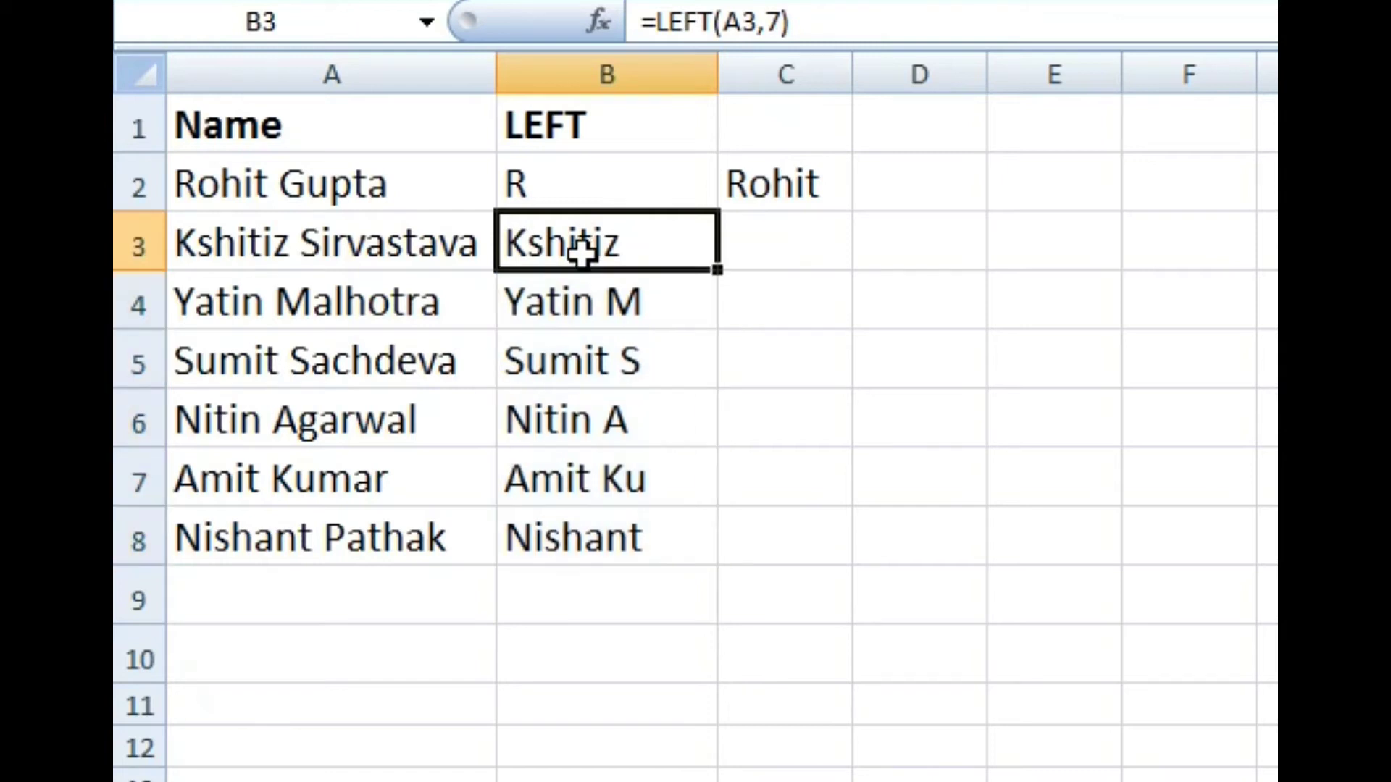
left_click(588, 317)
left_click(590, 368)
left_click(587, 425)
left_click(583, 474)
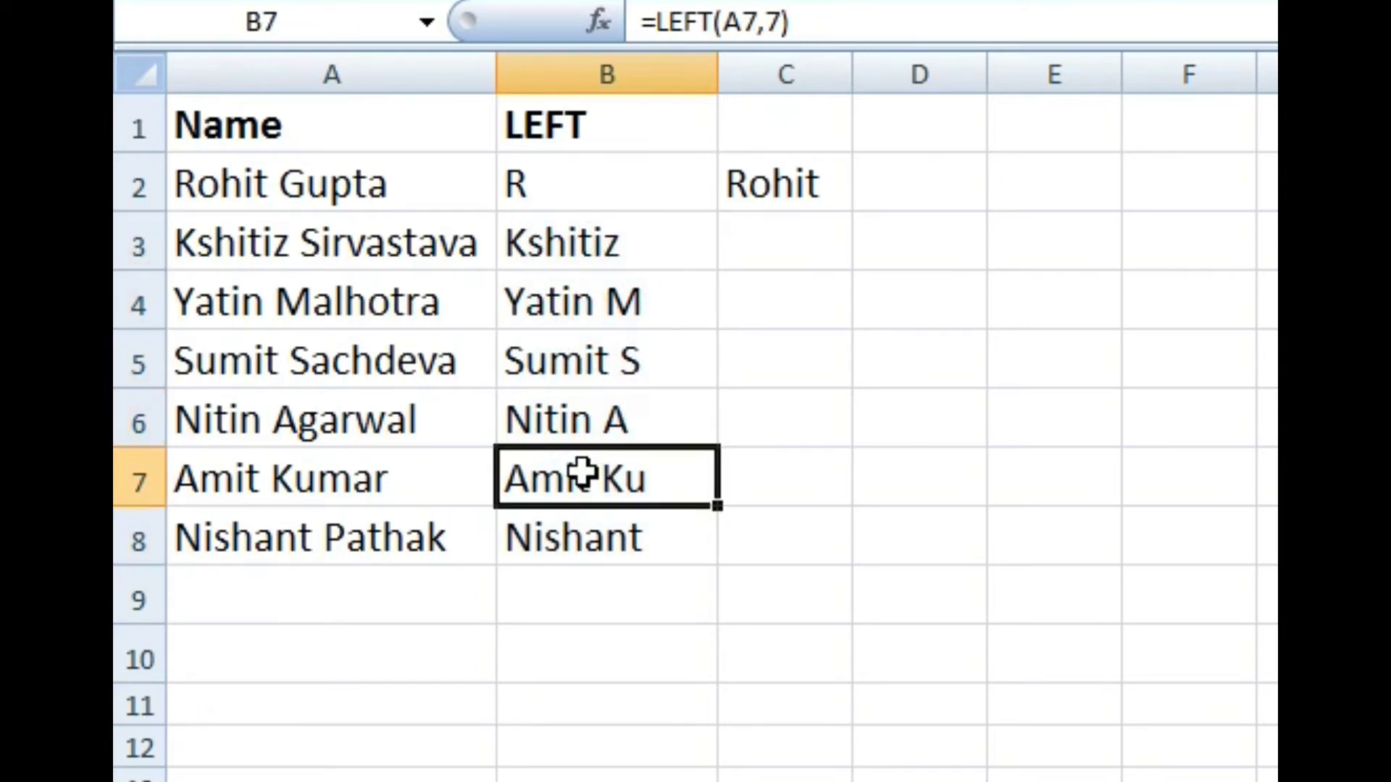
left_click(578, 540)
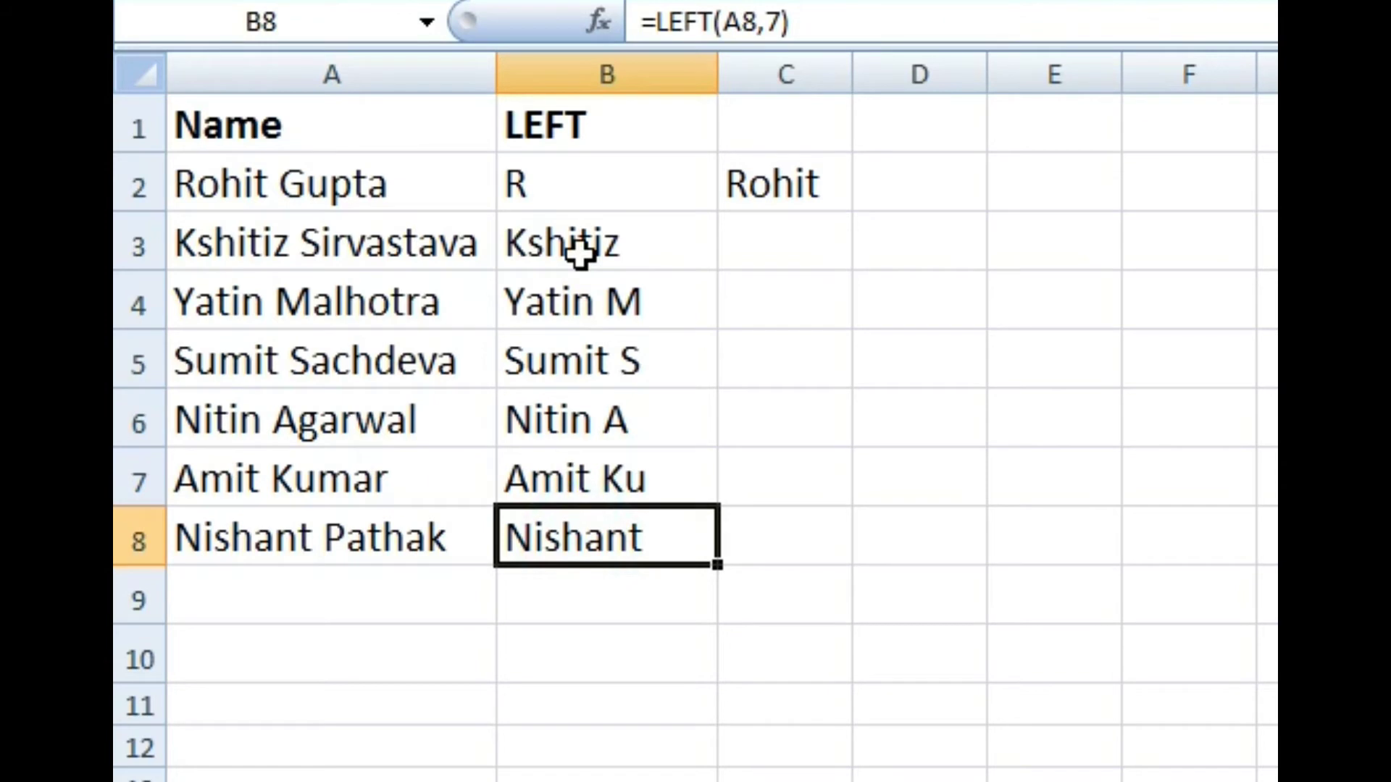
left_click_drag(582, 248, 569, 544)
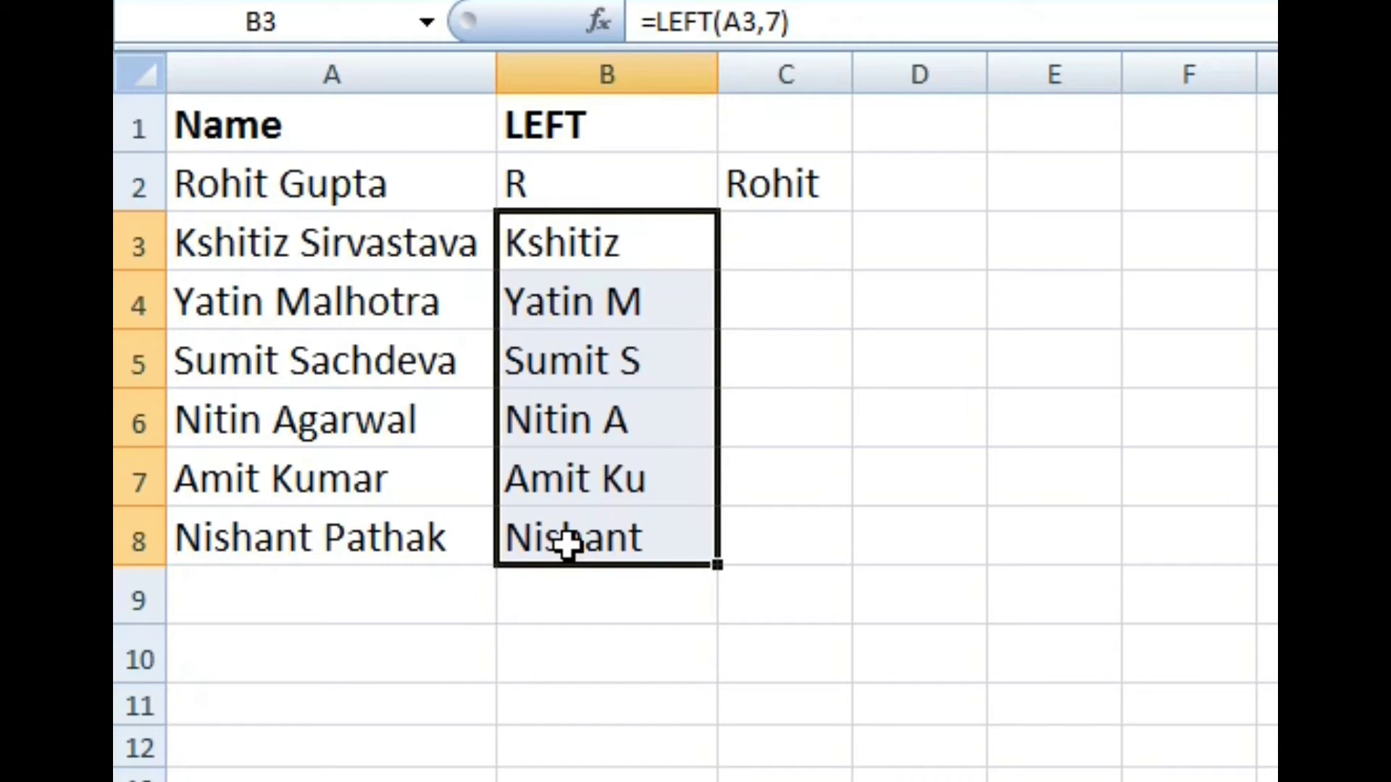
Clear the LEFT formula results from the range B2:C8, keeping the header row.
key("Up")
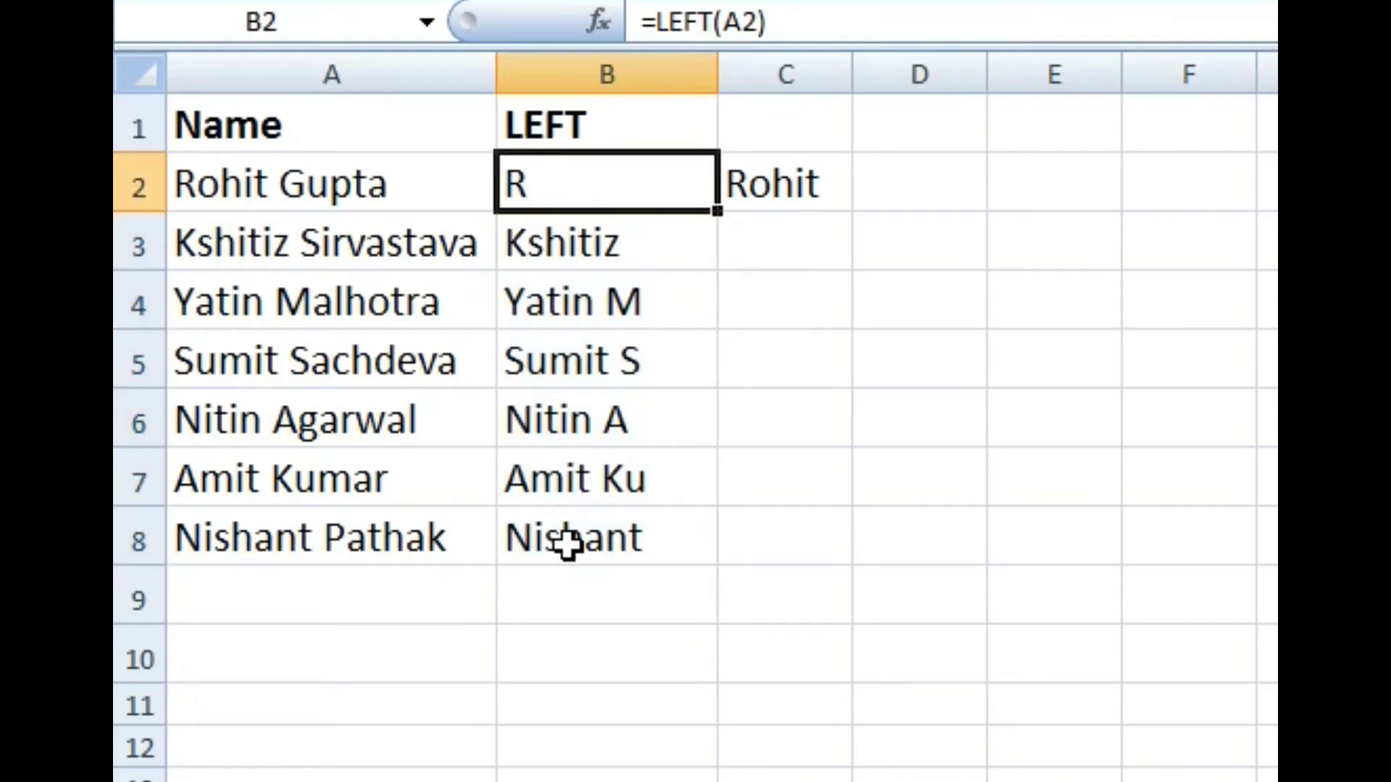
key("shift+Left")
key("shift+Right")
key("shift+Down")
key("shift+Down")
key("shift+Down")
key("shift+Down")
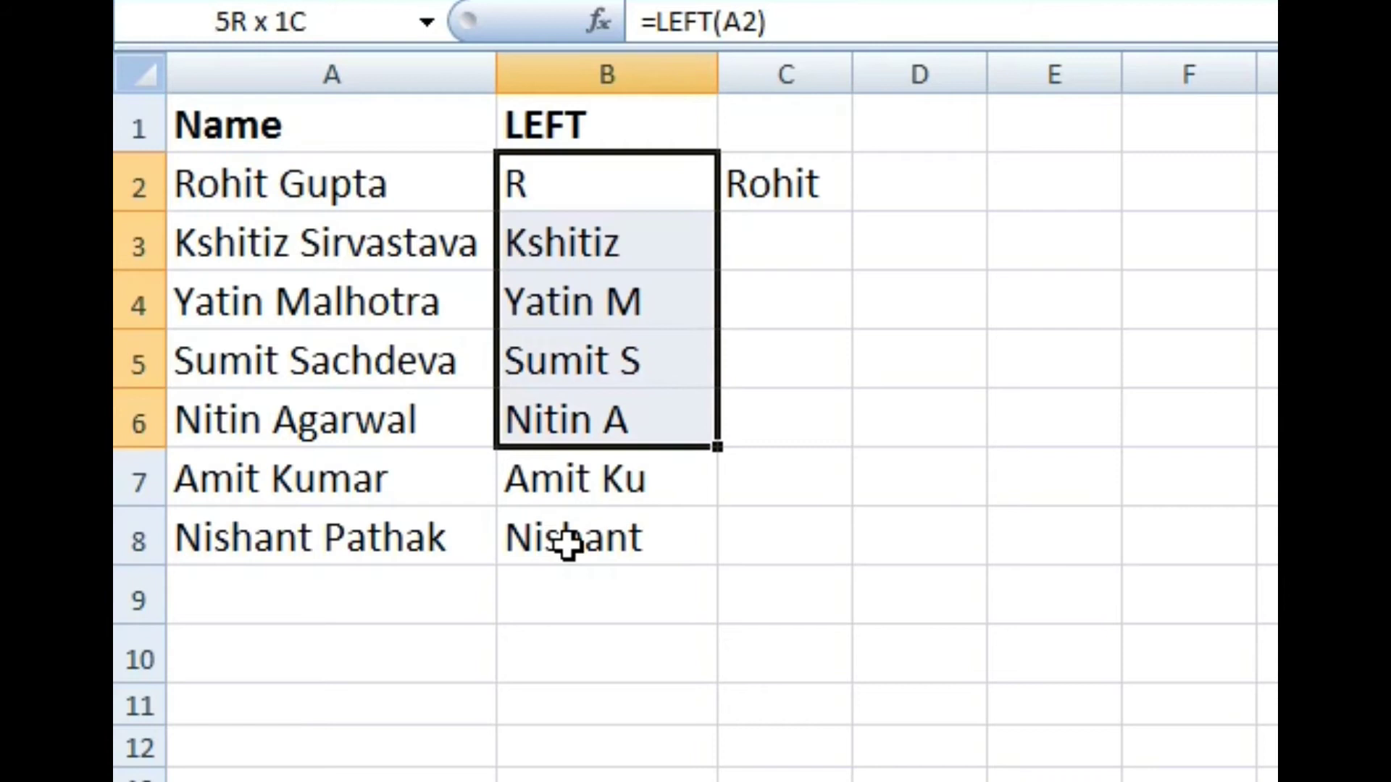
key("shift+Down")
key("shift+Down")
key("shift+Right")
key("Delete")
key("Up")
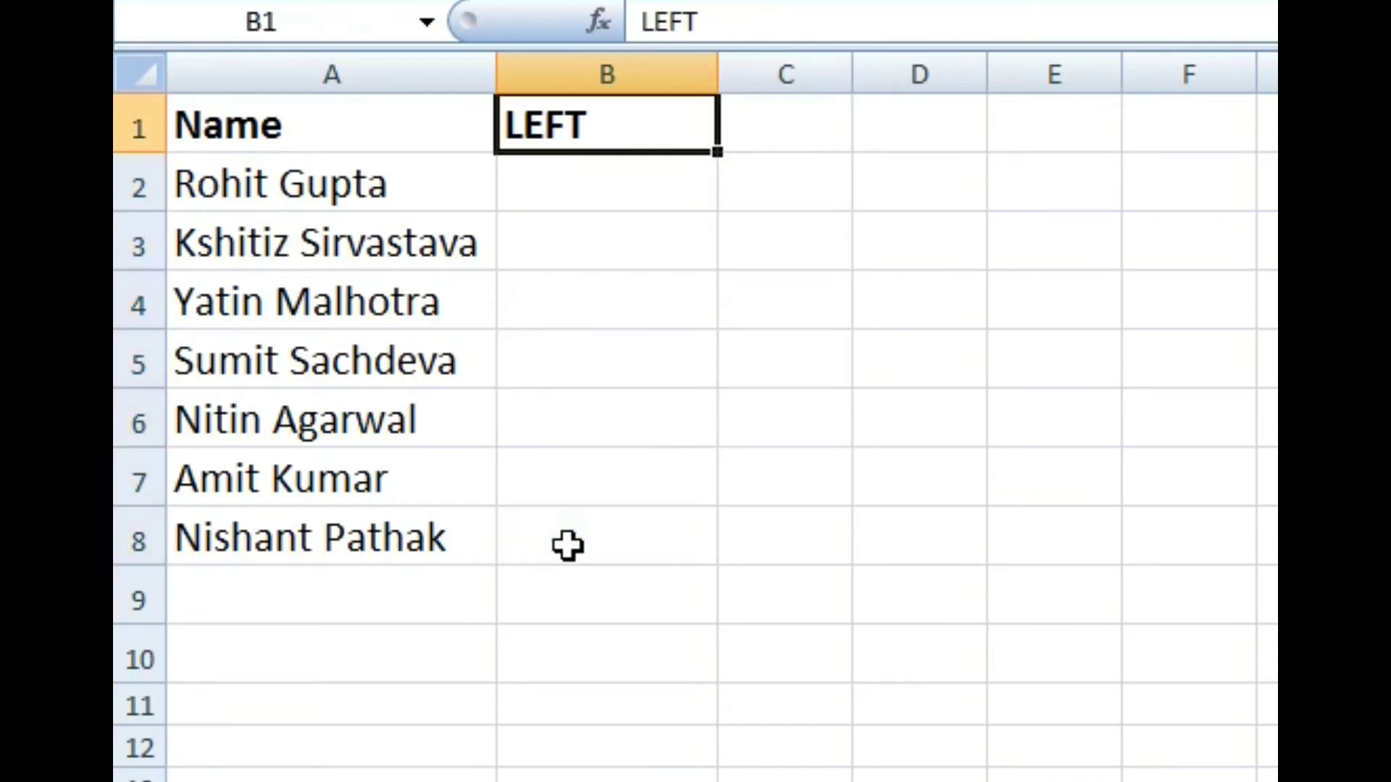
Add the column header FIND in cell C1.
key("Down")
key("Right")
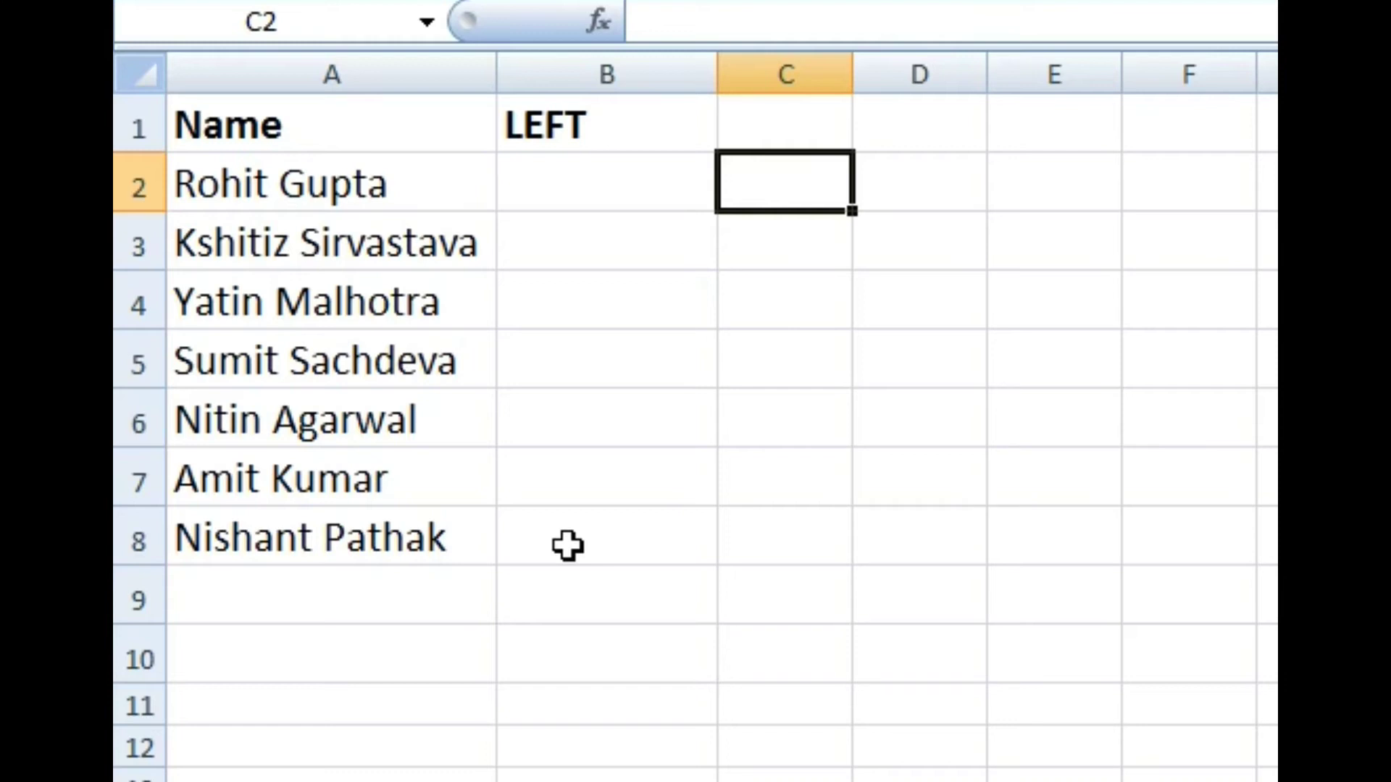
key("Up")
type("F")
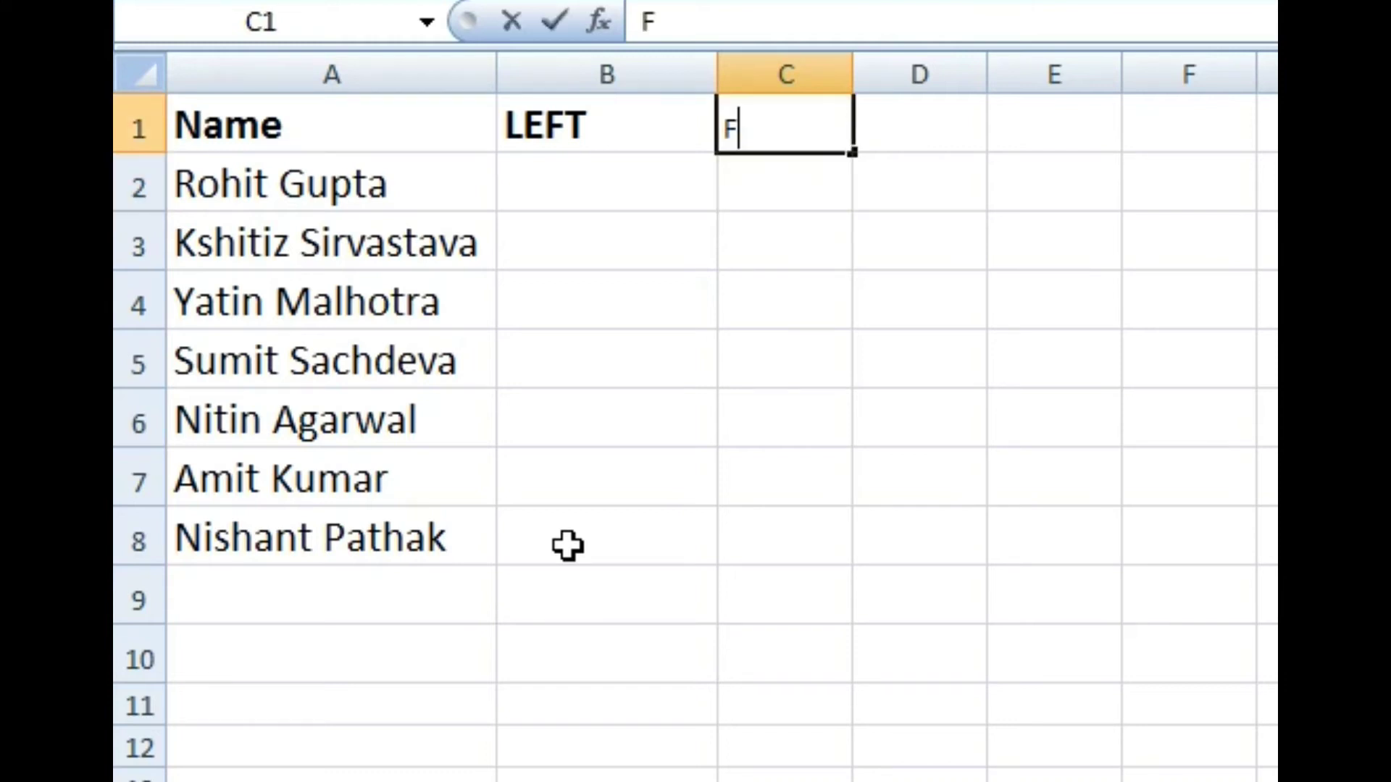
type("IND")
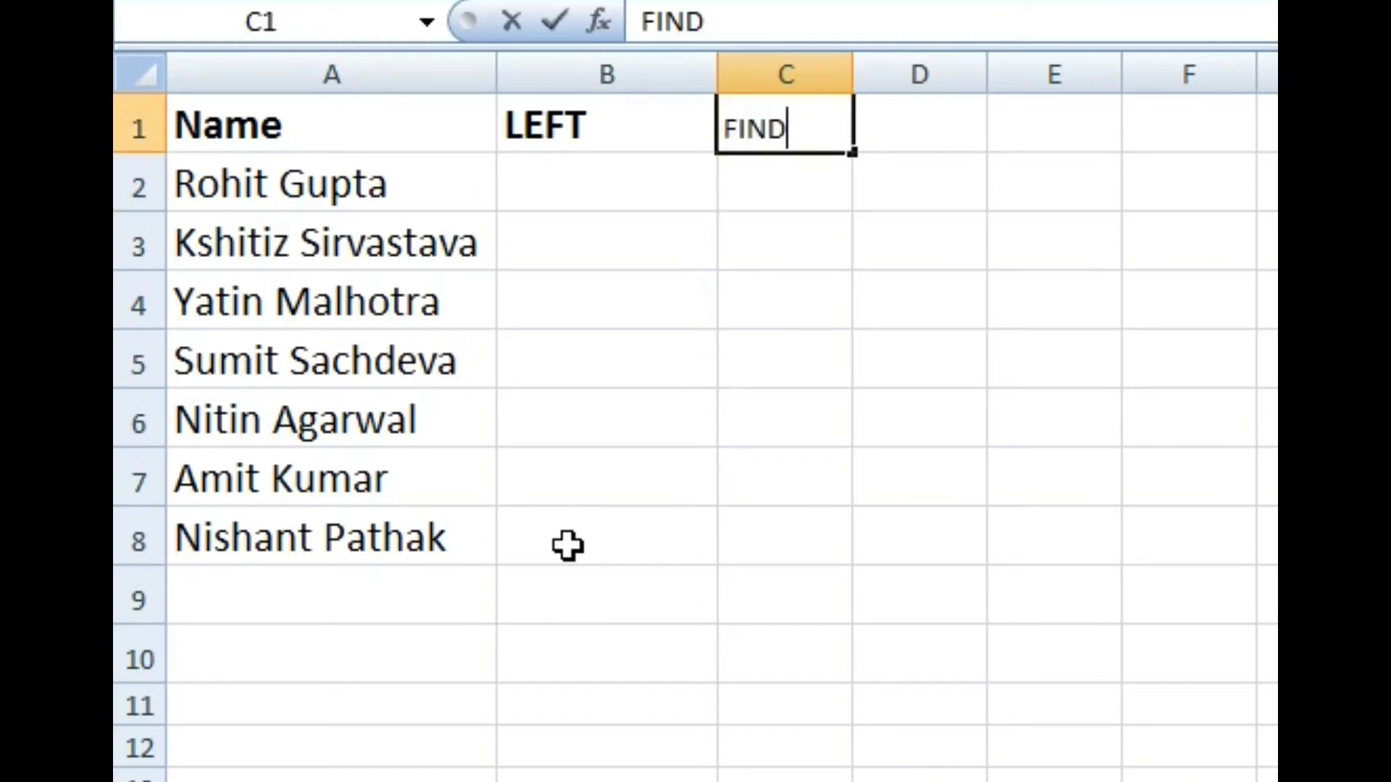
key("Return")
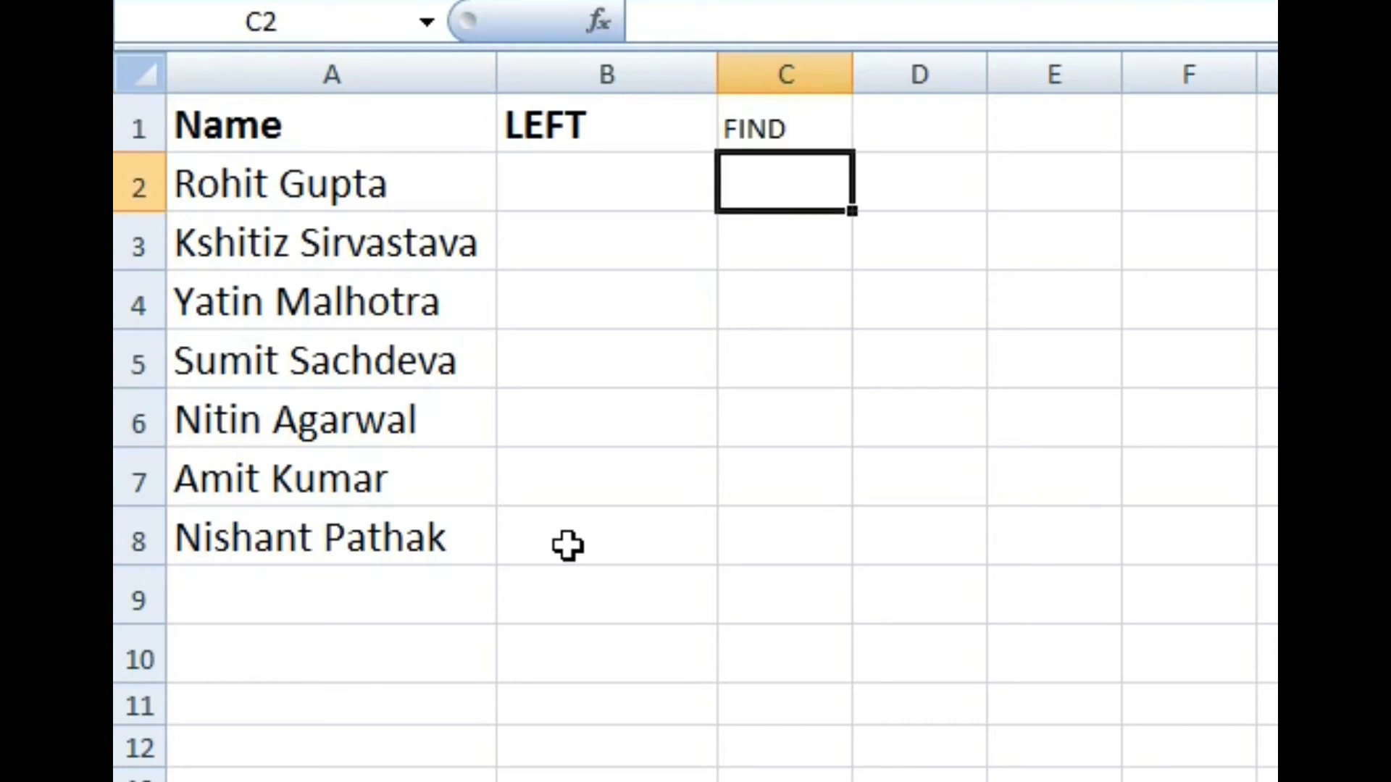
Enter the formula =FIND(" ",A2) in C2 to locate the space in the first name entry.
type("=")
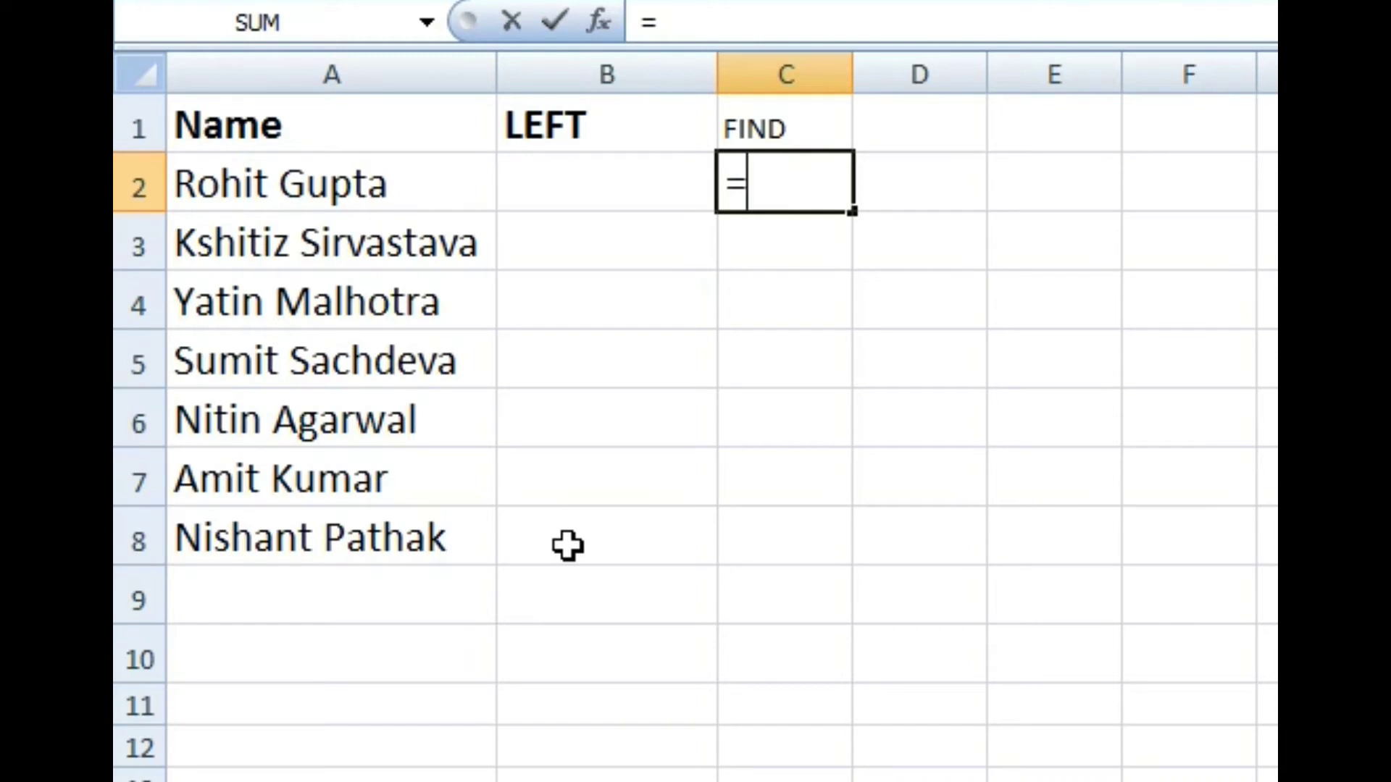
type("F")
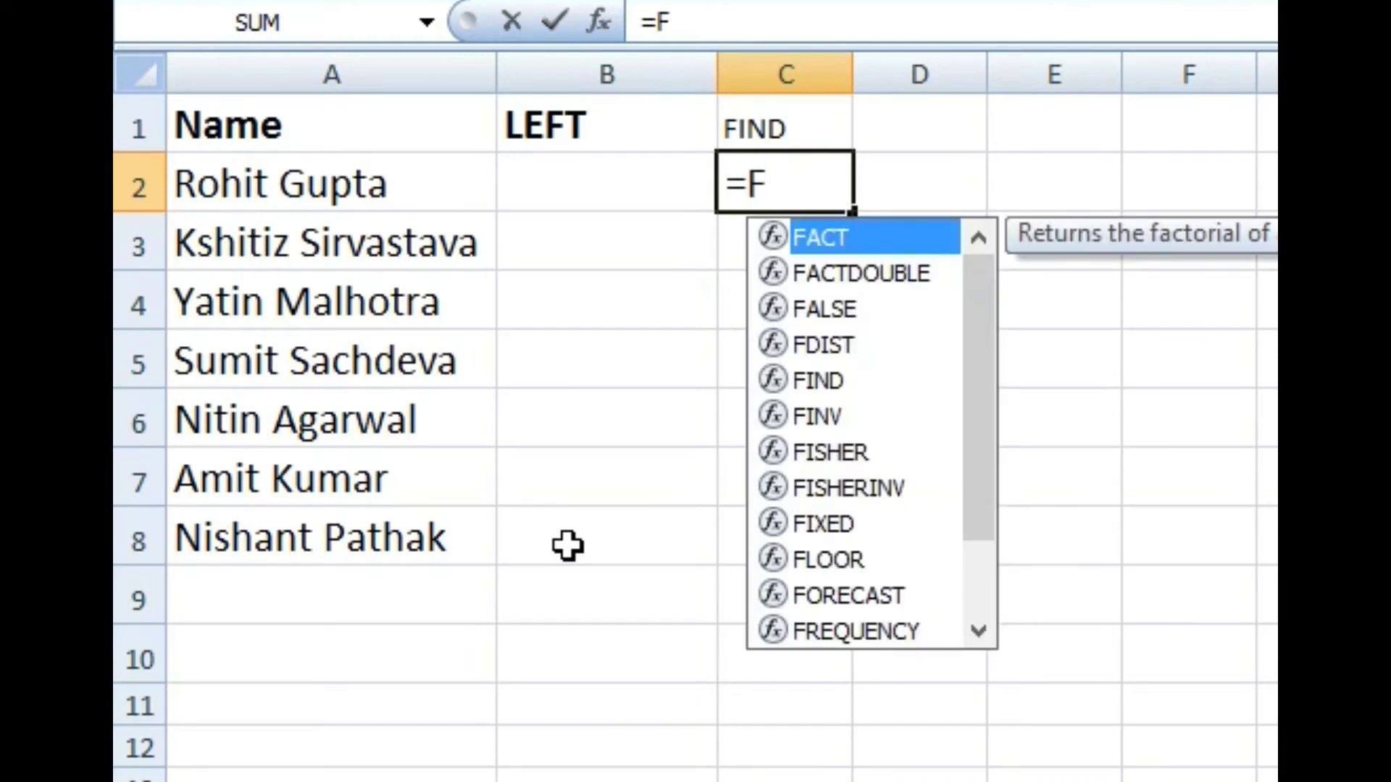
type("IND(")
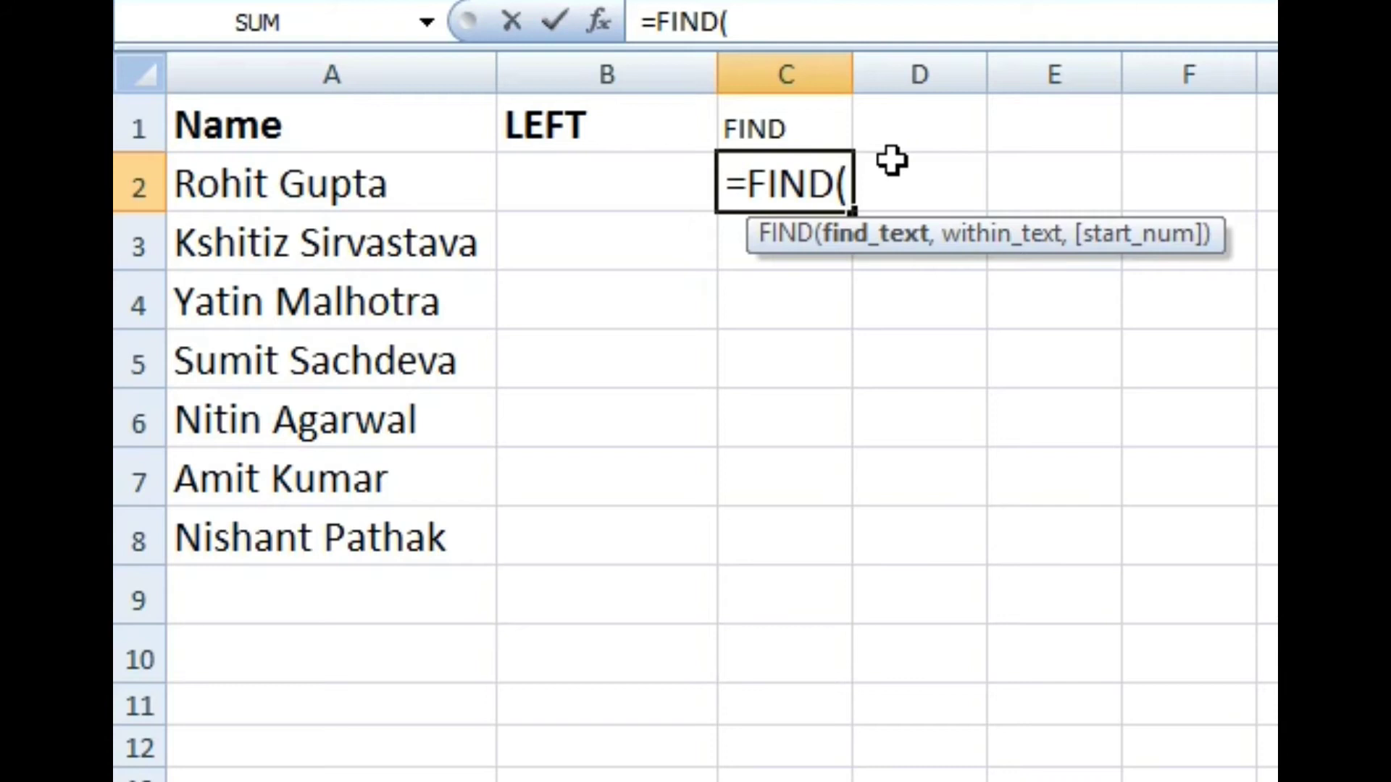
type("\"")
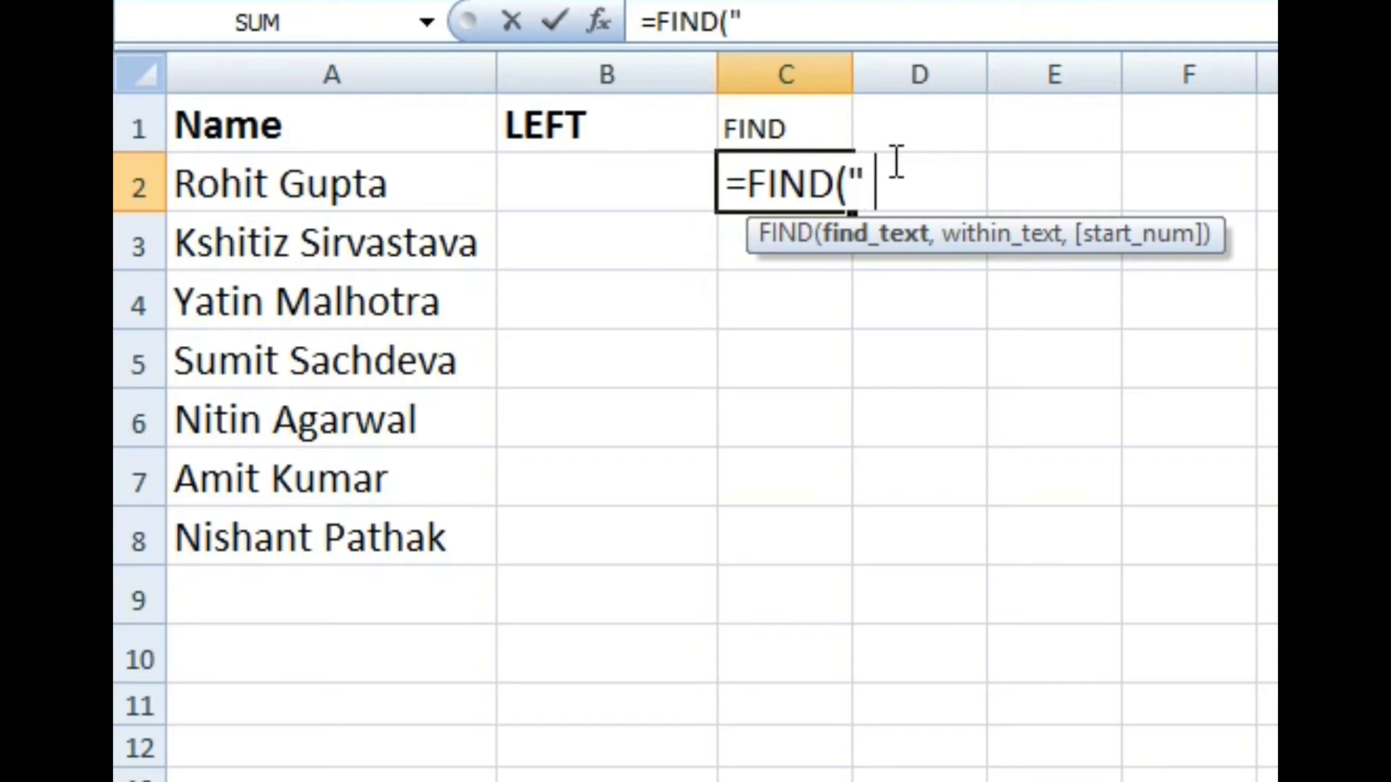
type(" \",")
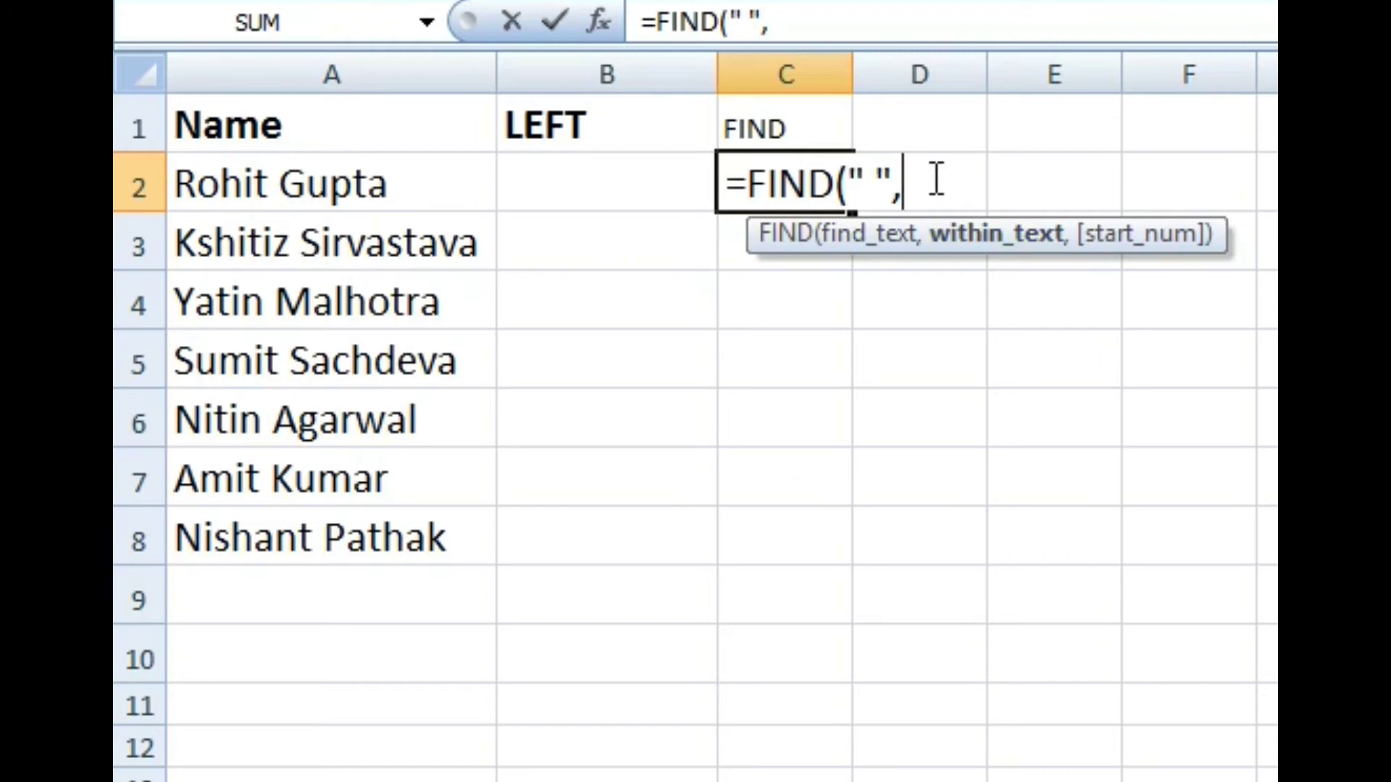
left_click(313, 187)
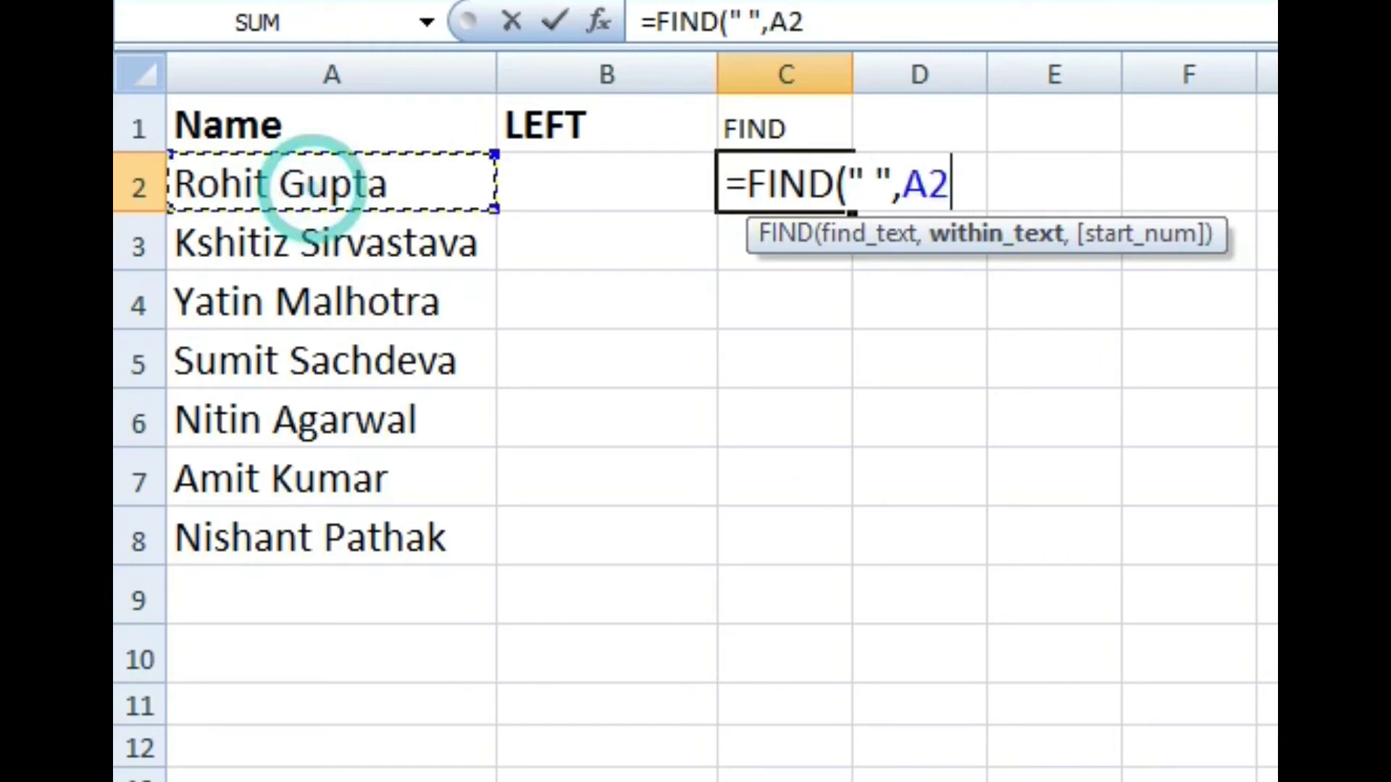
type(")")
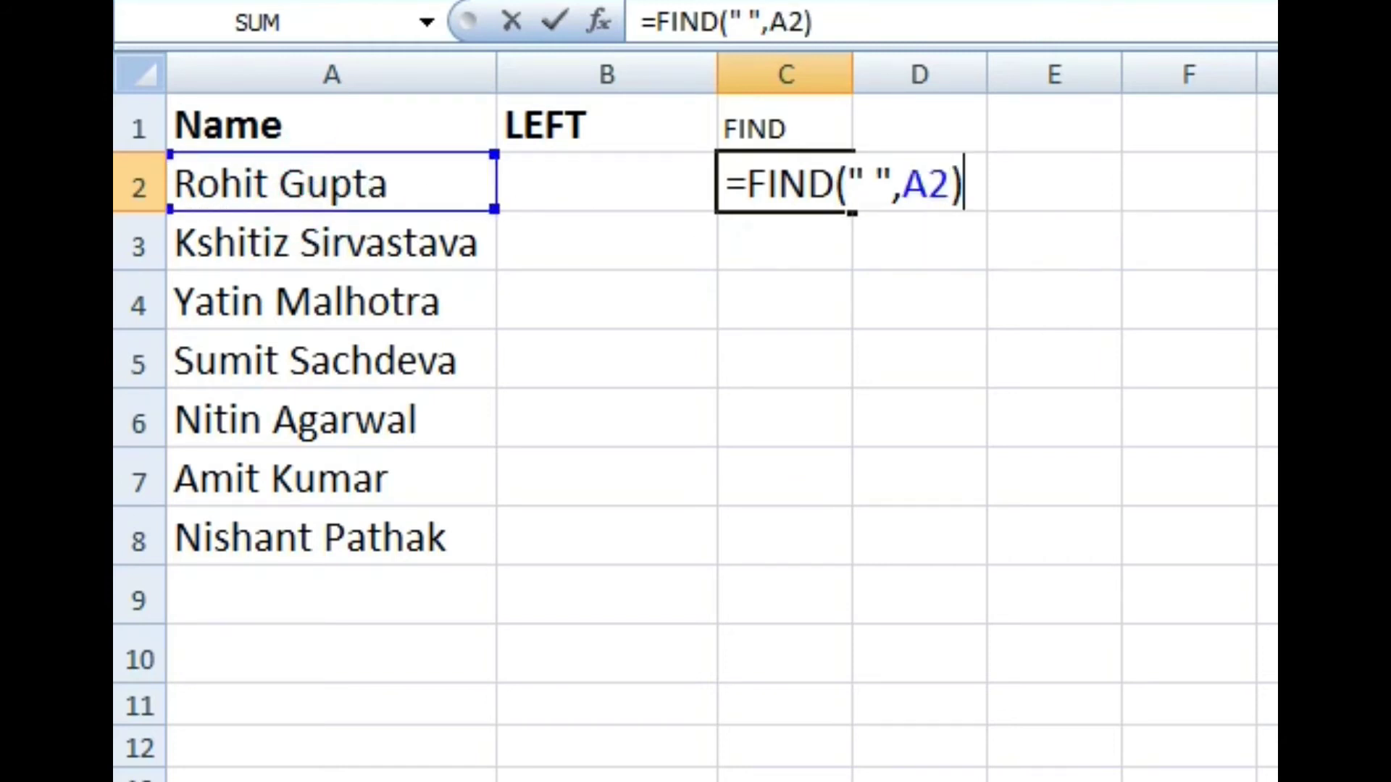
key("Return")
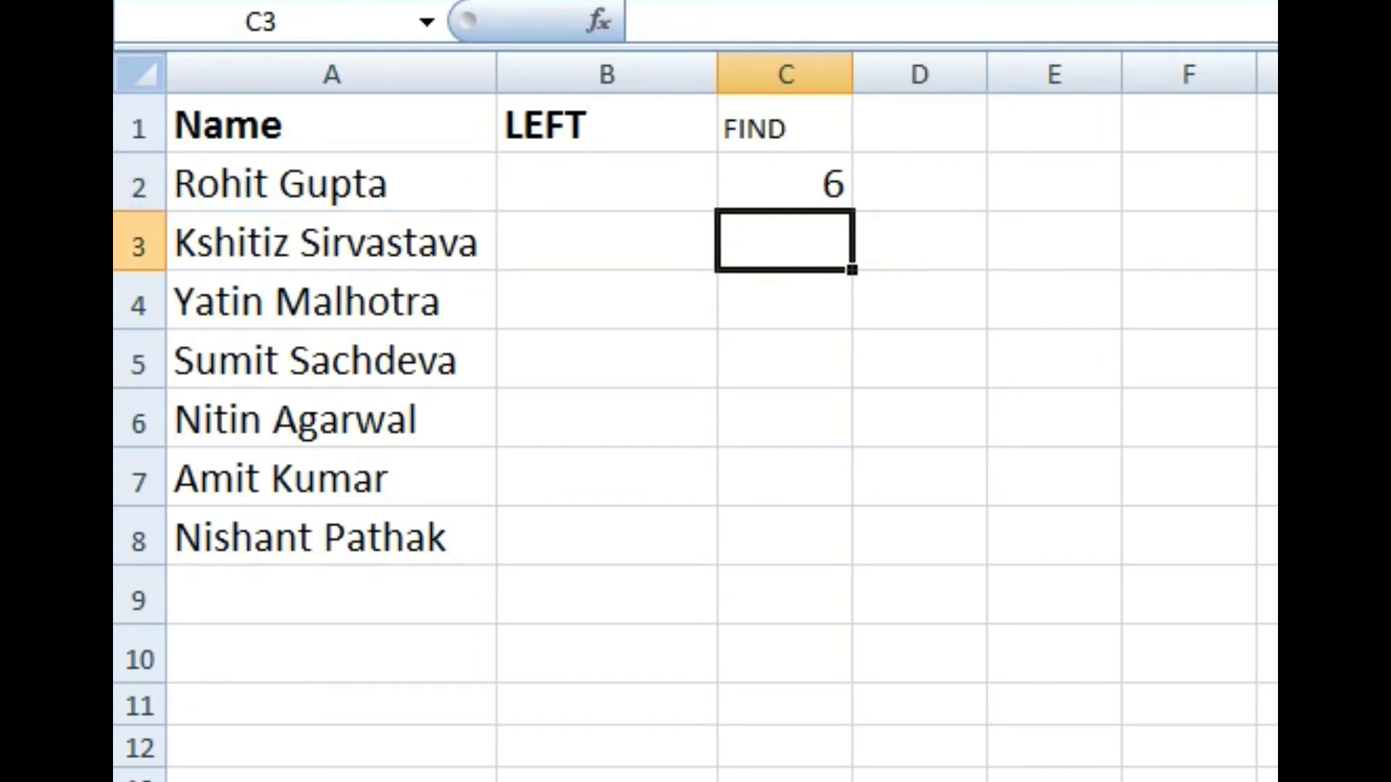
Subtract 1 from the FIND formula in C2, making it =FIND(" ",A2)-1.
key("Up")
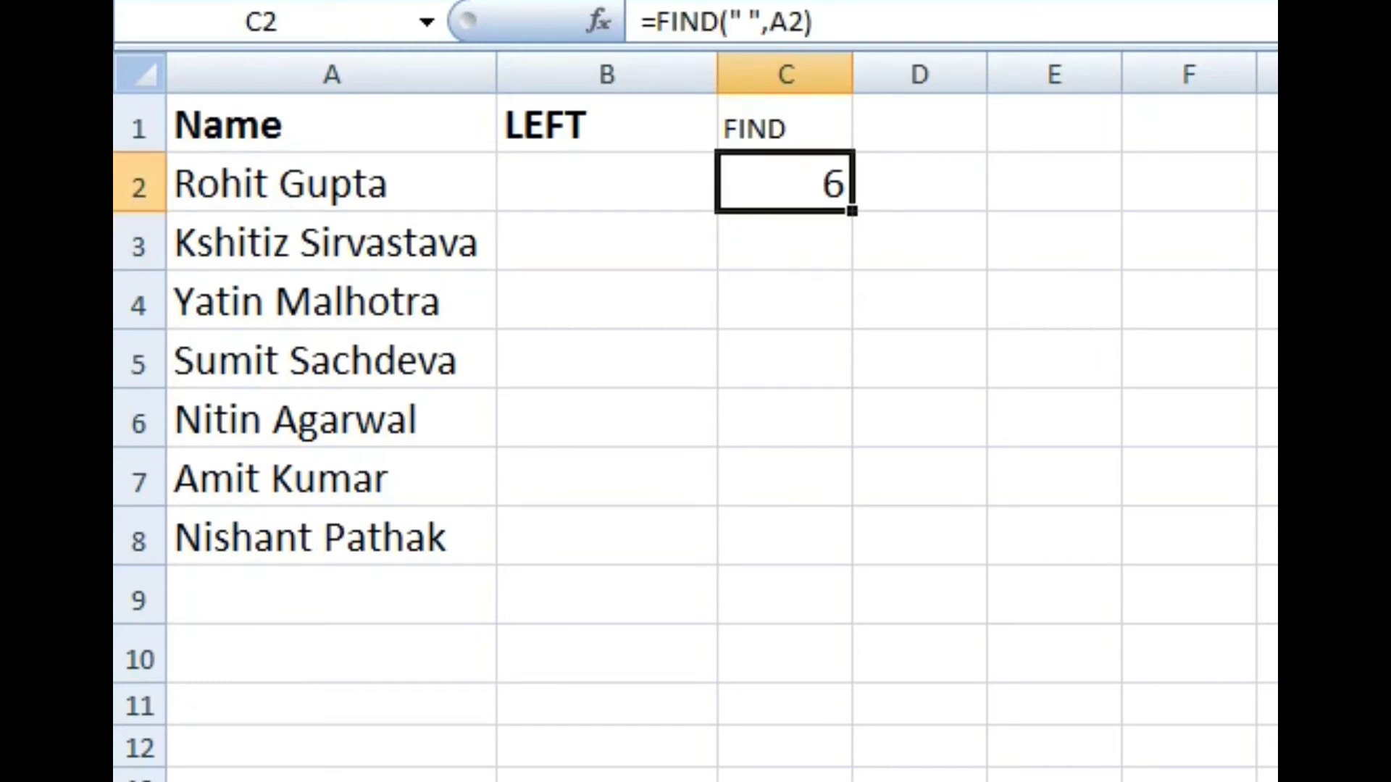
key("F2")
key("Return")
key("Up")
key("F2")
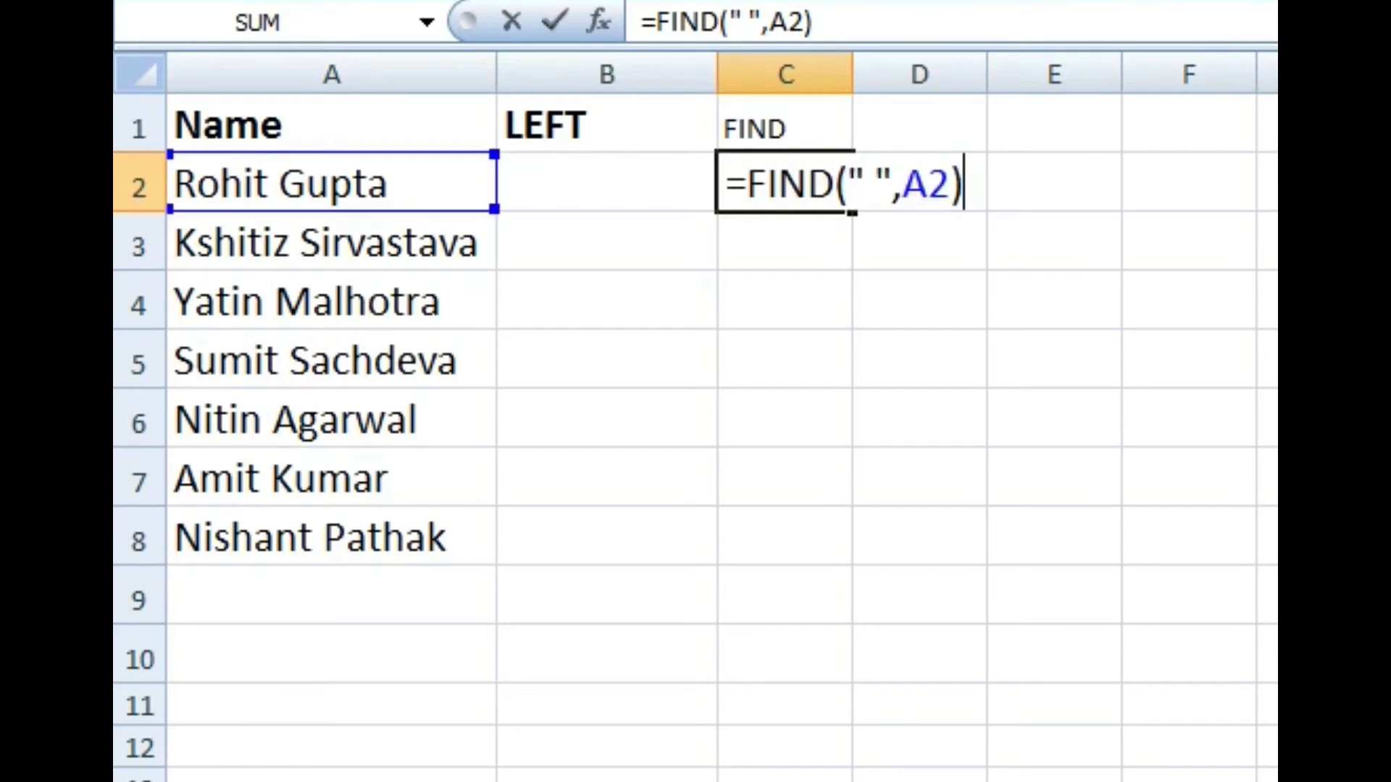
type("-1")
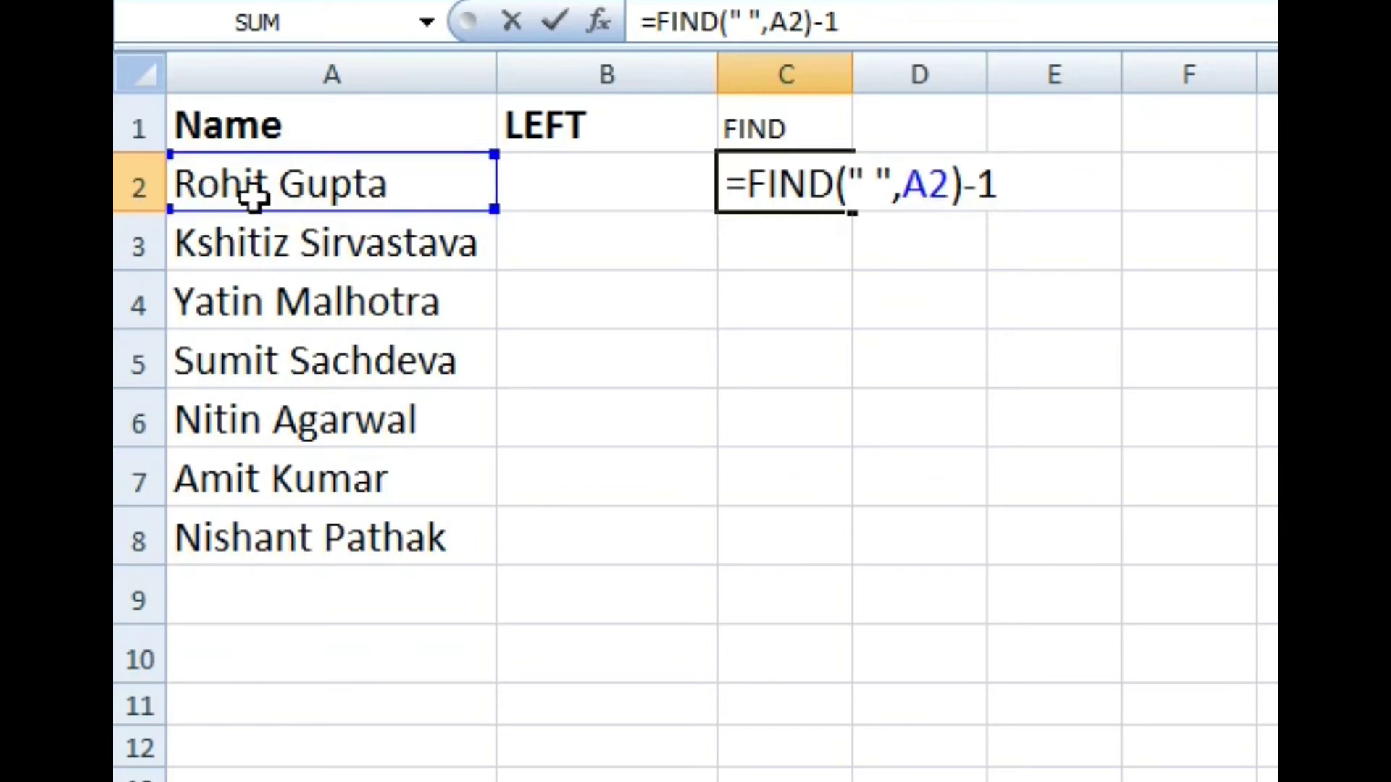
key("Return")
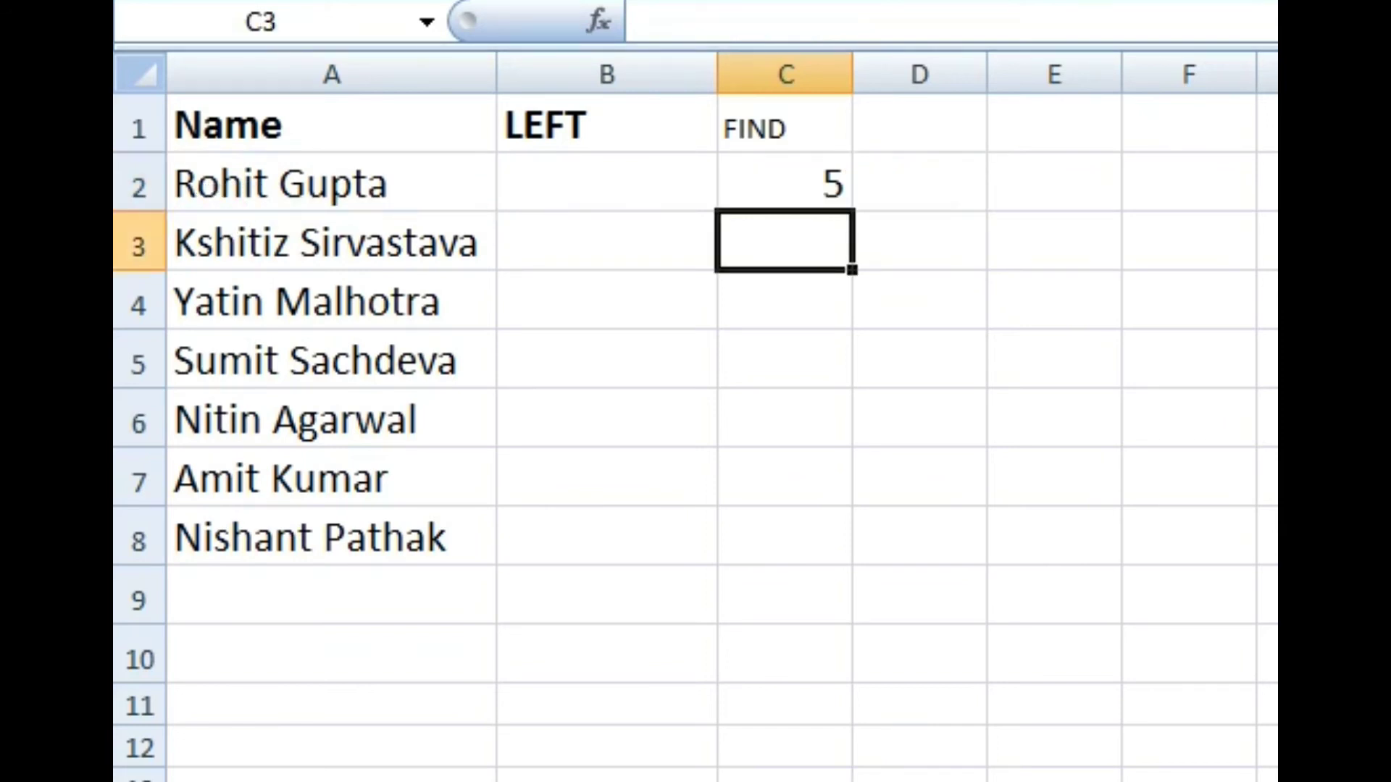
Fill the FIND formula from C2 down through C8.
key("Up")
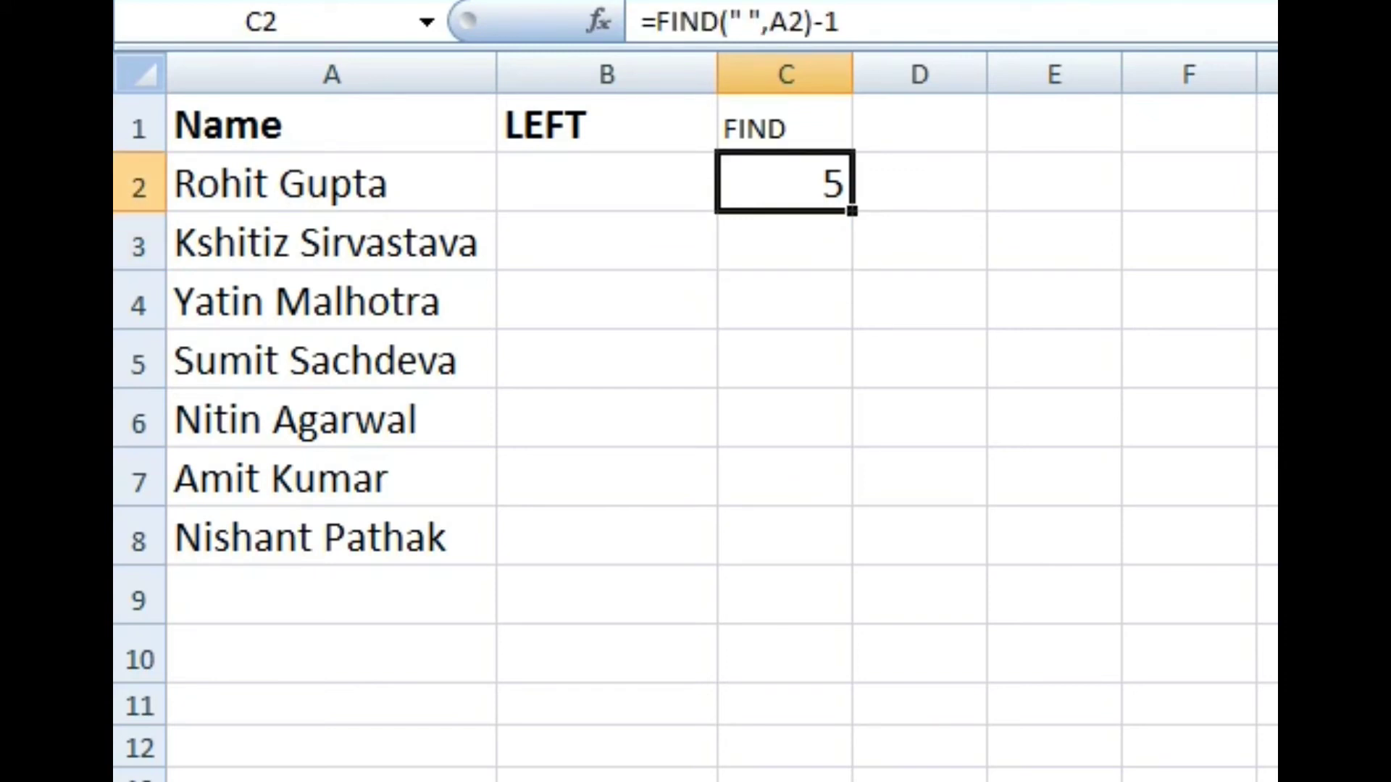
key("shift+Down")
key("shift+Down")
key("shift+Down")
key("shift+Down")
key("shift+Down")
key("shift+Down")
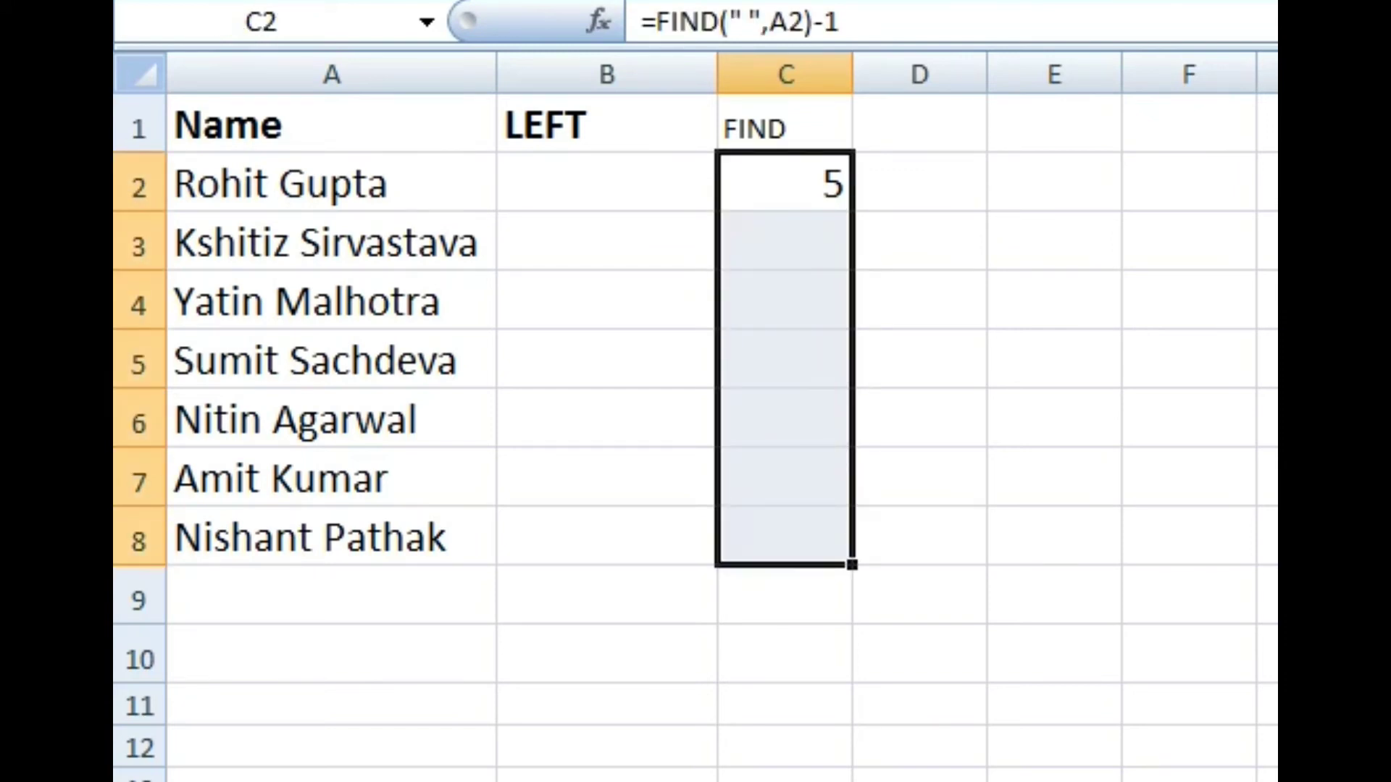
key("ctrl+d")
Examine the filled FIND formulas and their results cell by cell in C2 through C8.
key("Down")
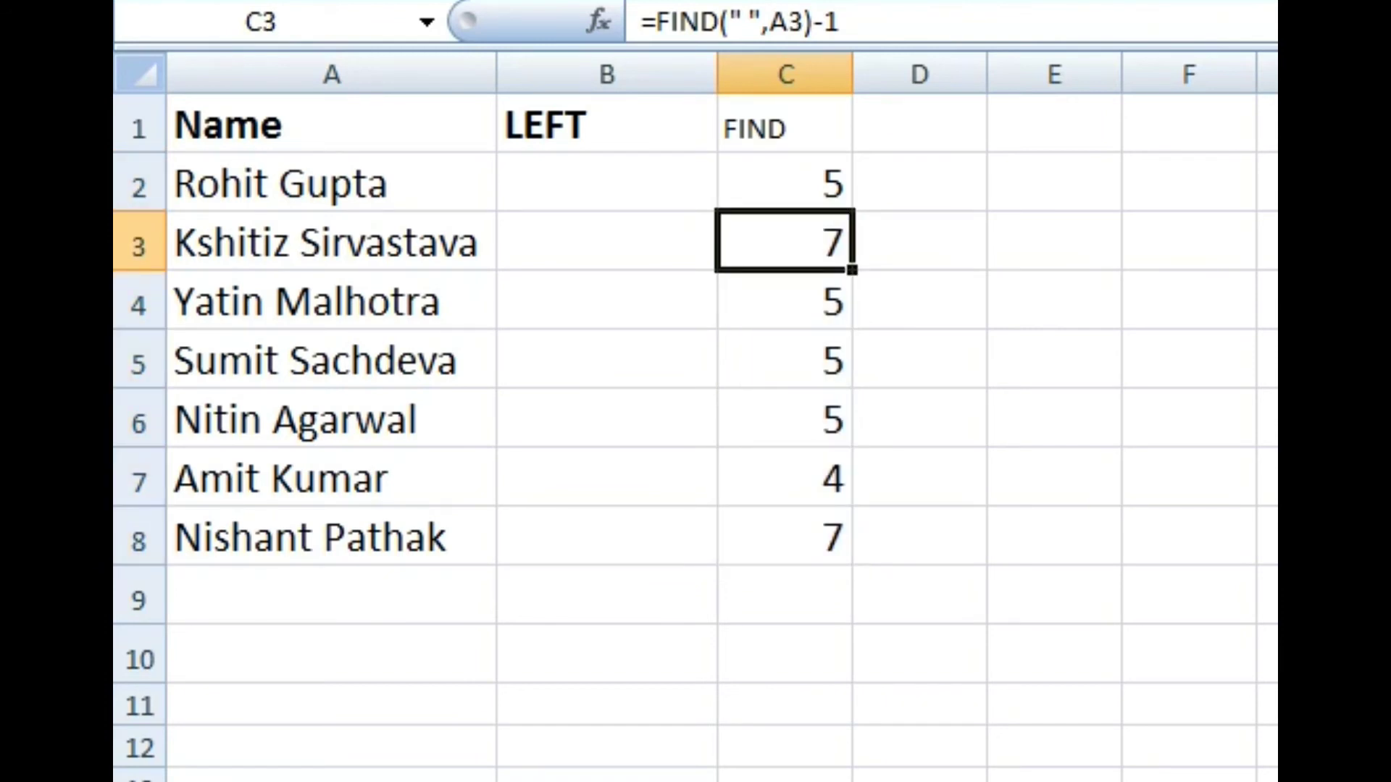
key("Down")
key("Down")
key("Down")
key("Down")
key("Down")
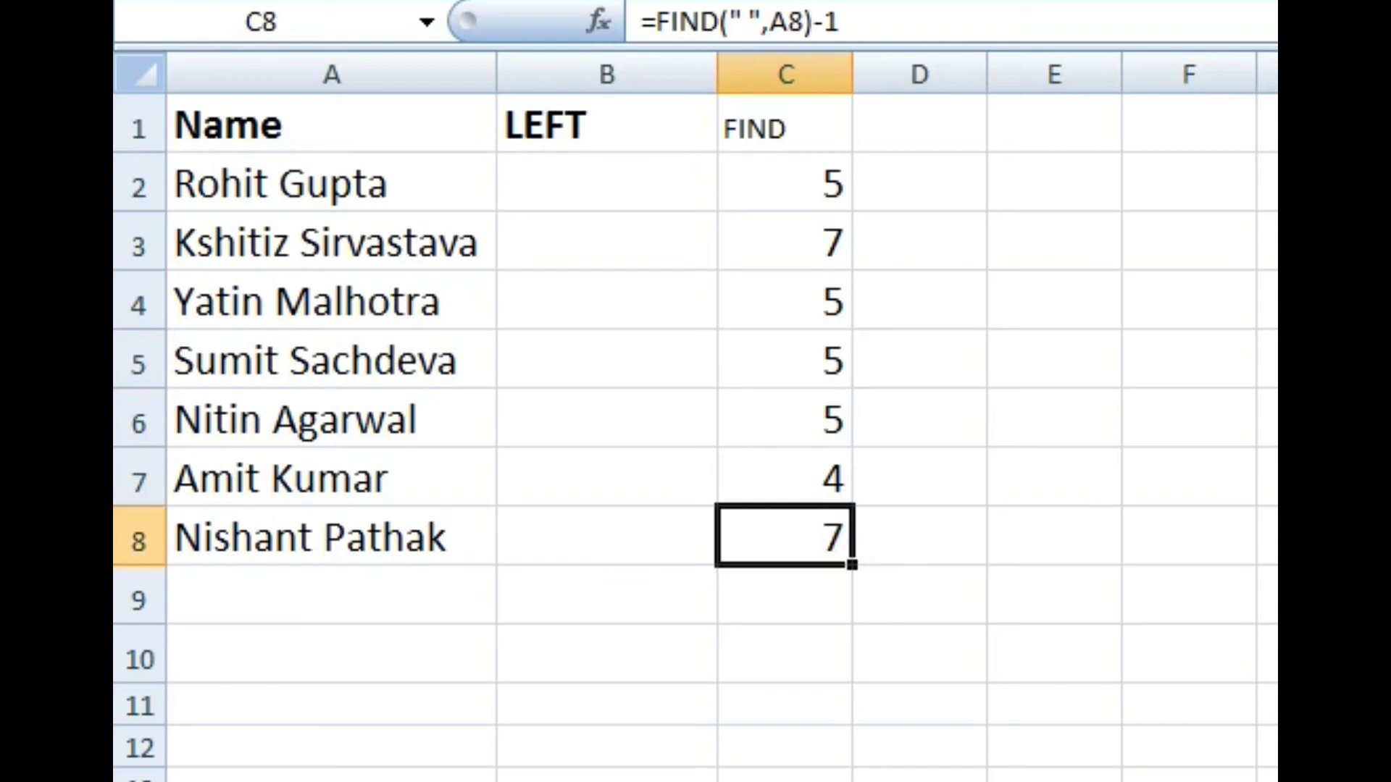
key("Up")
key("Up")
key("Up")
key("Up")
key("Up")
key("Up")
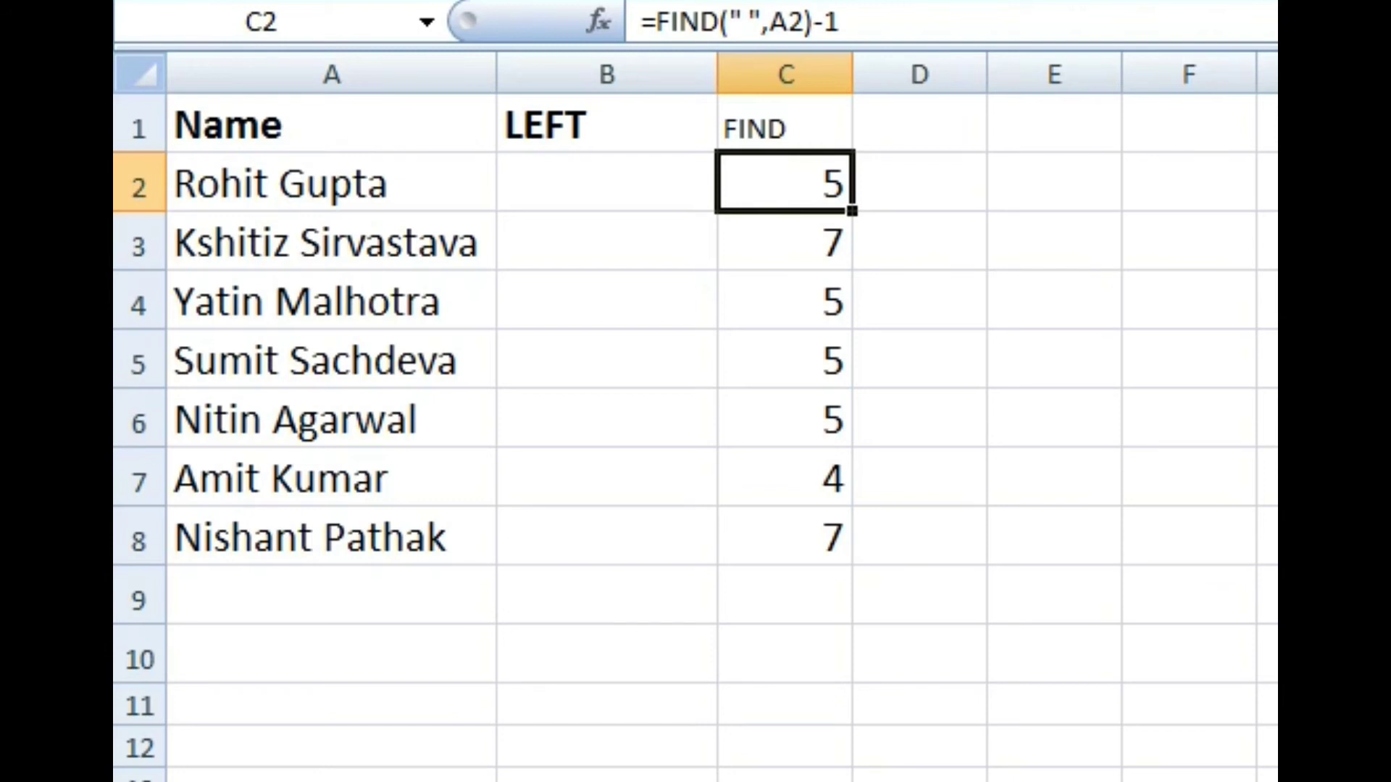
Enter the formula =LEFT(A2,C2) in D2, using the FIND result as the character count.
key("Right")
type("=LE")
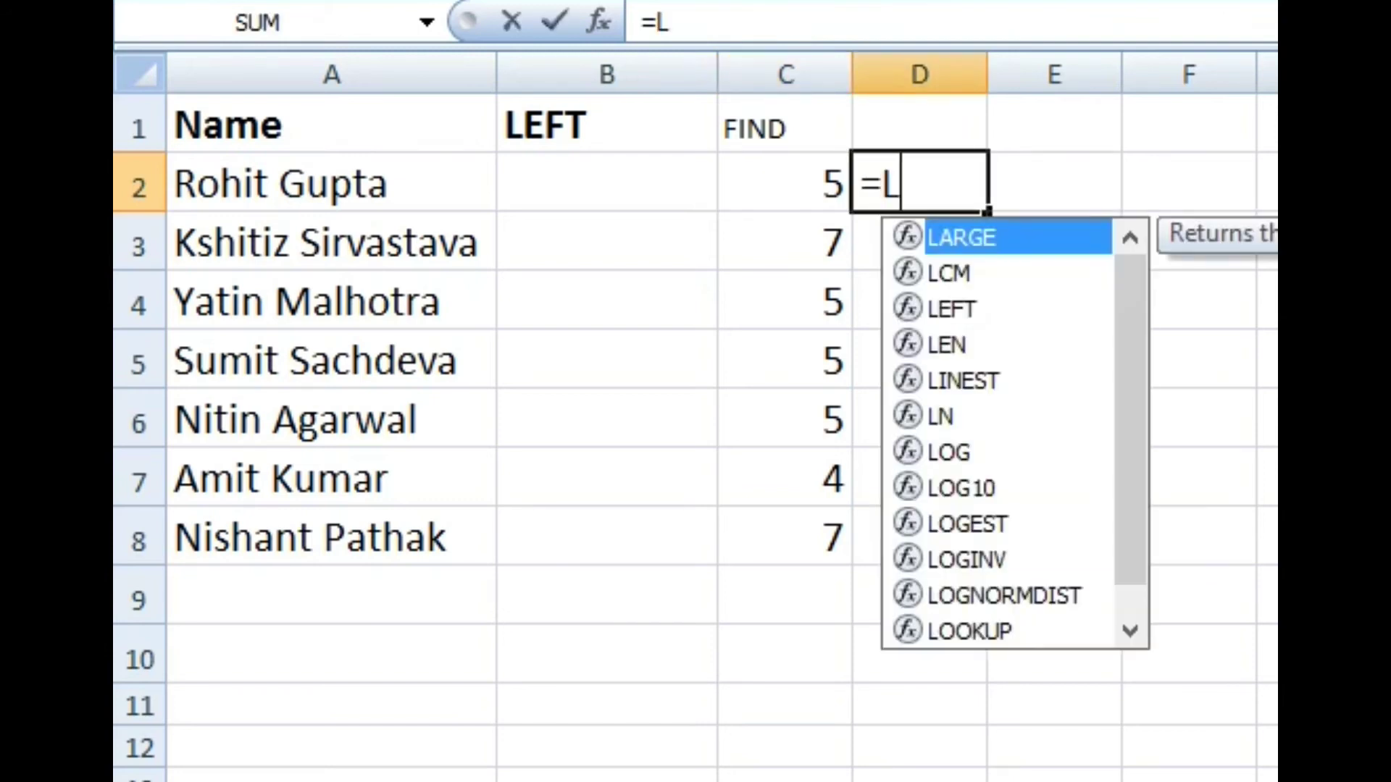
key("Tab")
key("Left")
key("Left")
key("Left")
type(",")
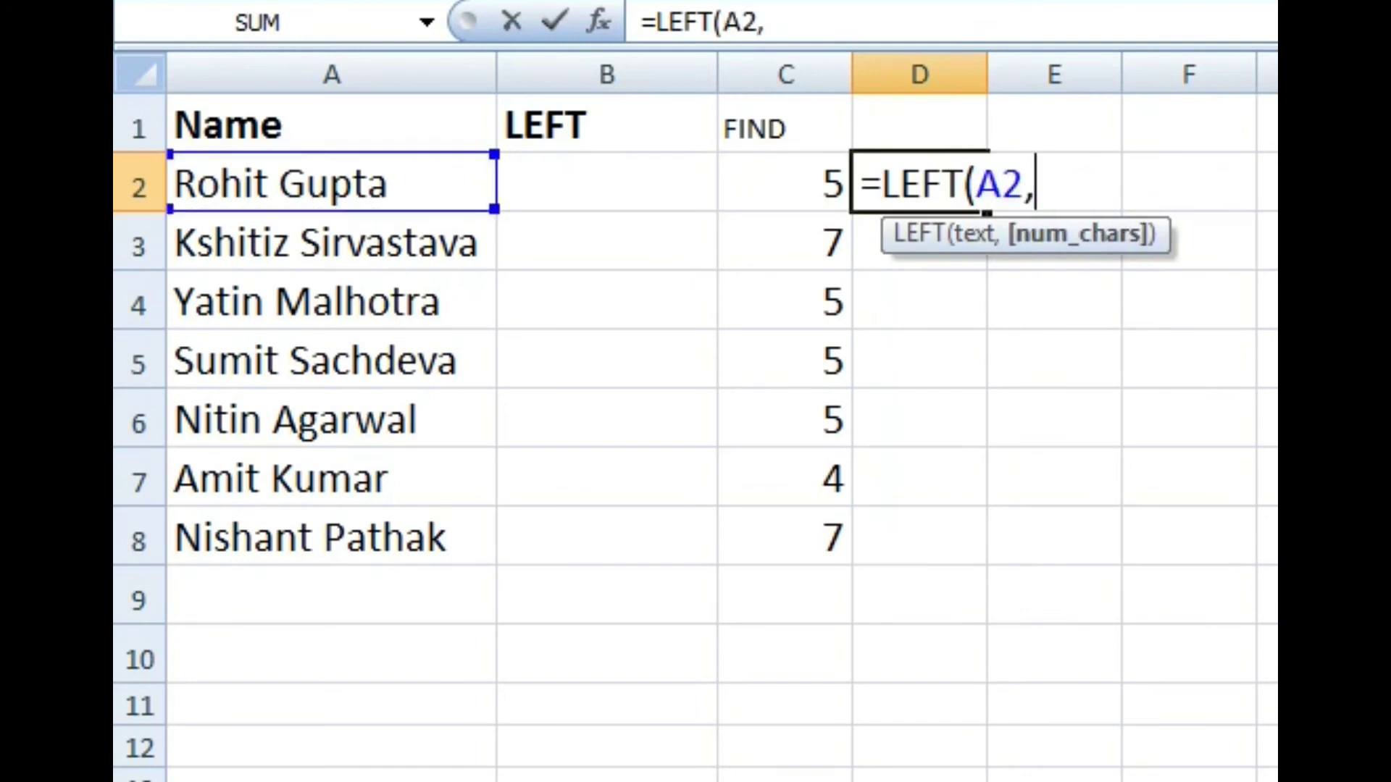
key("Left")
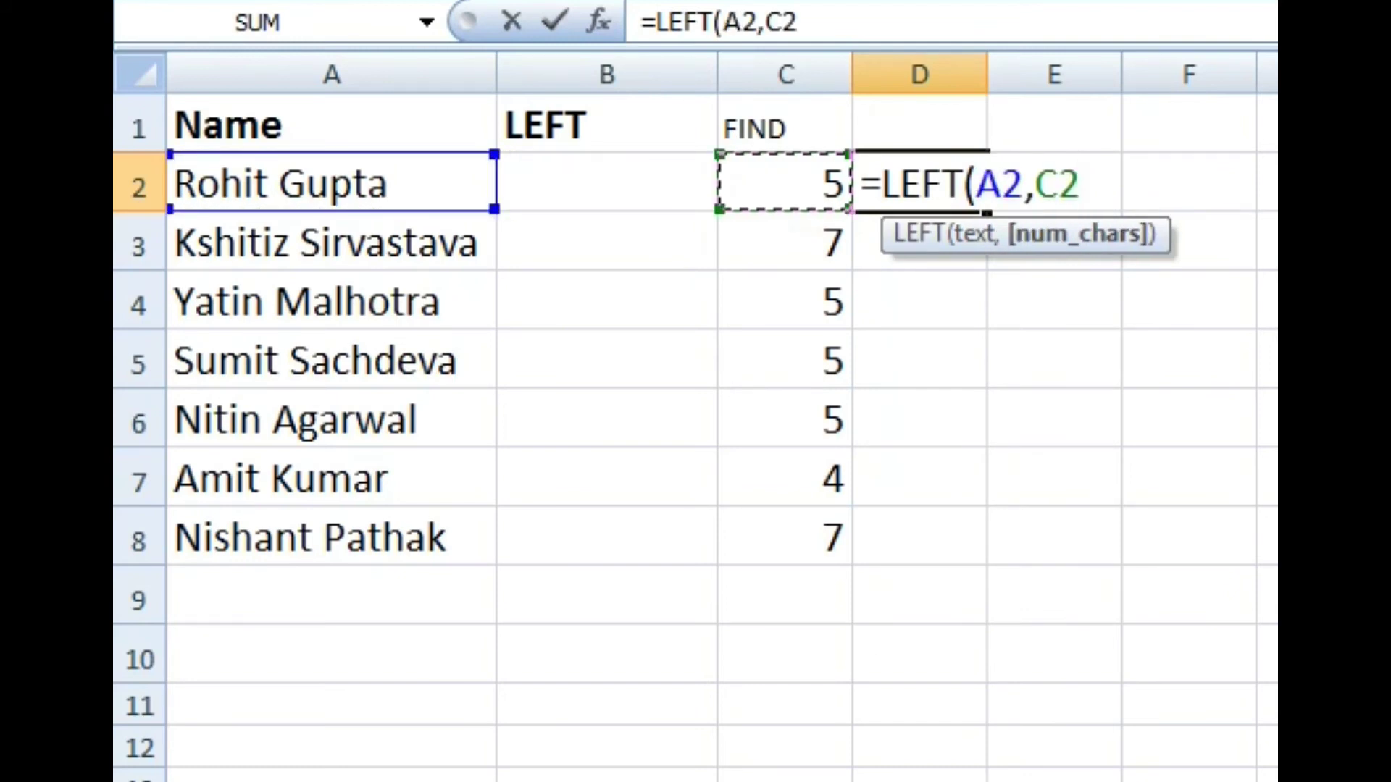
type(")")
key("Return")
Fill the LEFT formula from D2 down through D8.
key("Up")
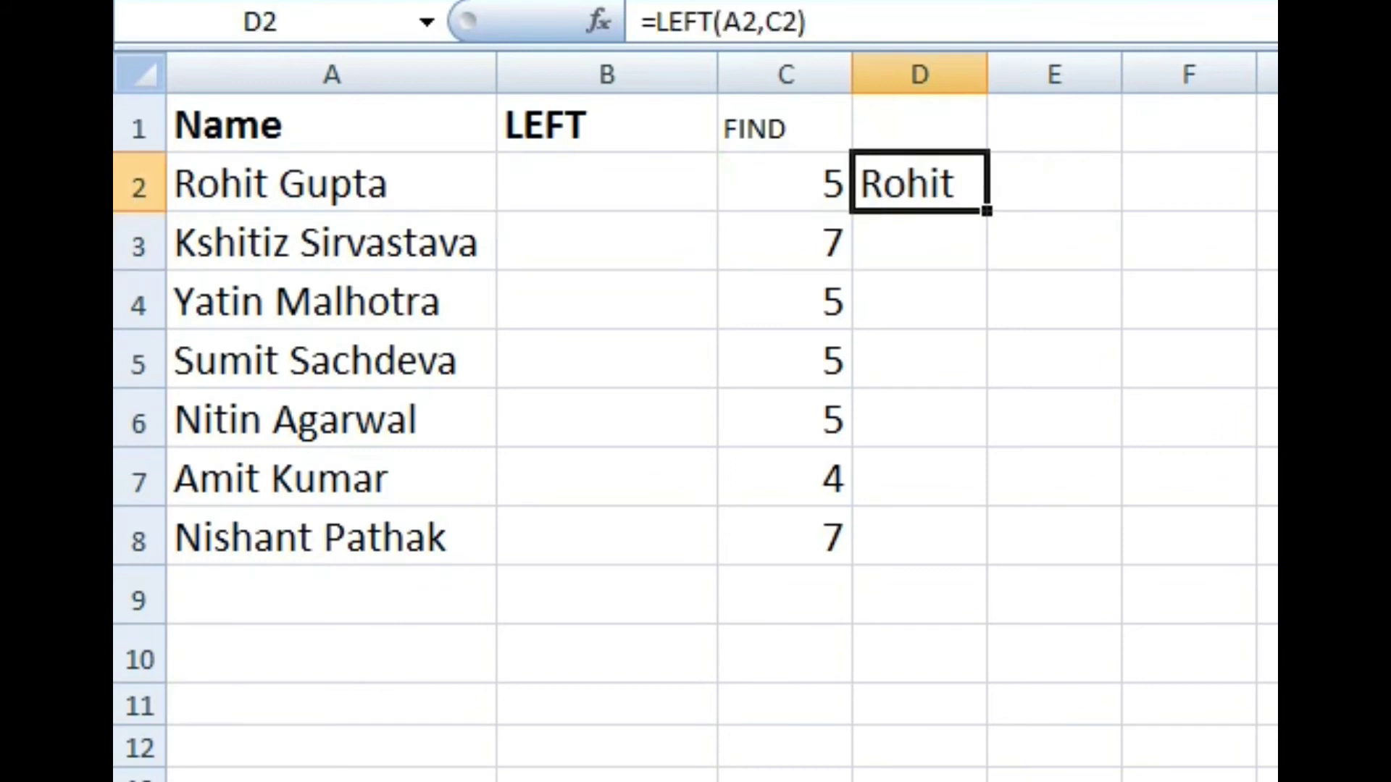
key("shift+Down")
key("shift+Down")
key("shift+Down")
key("shift+Down")
key("shift+Down")
key("shift+Down")
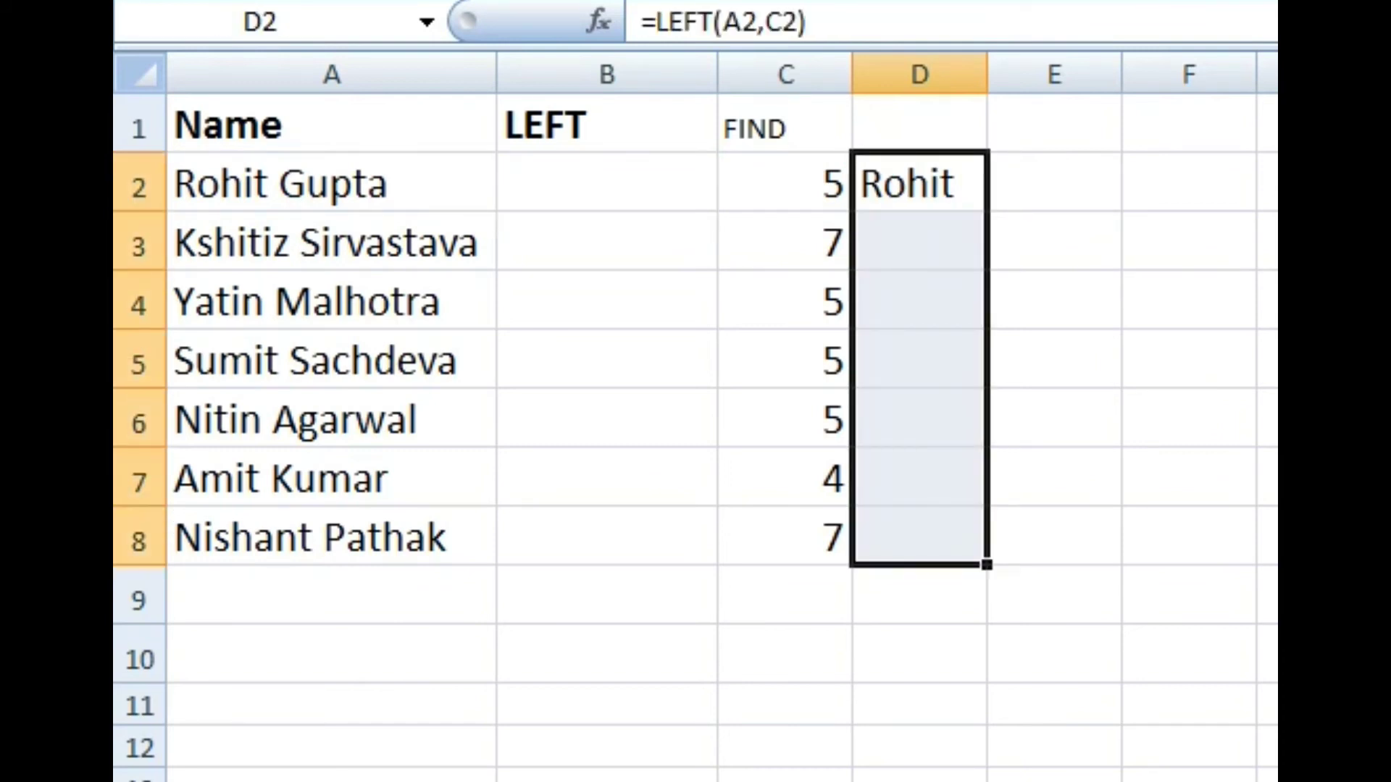
key("ctrl+d")
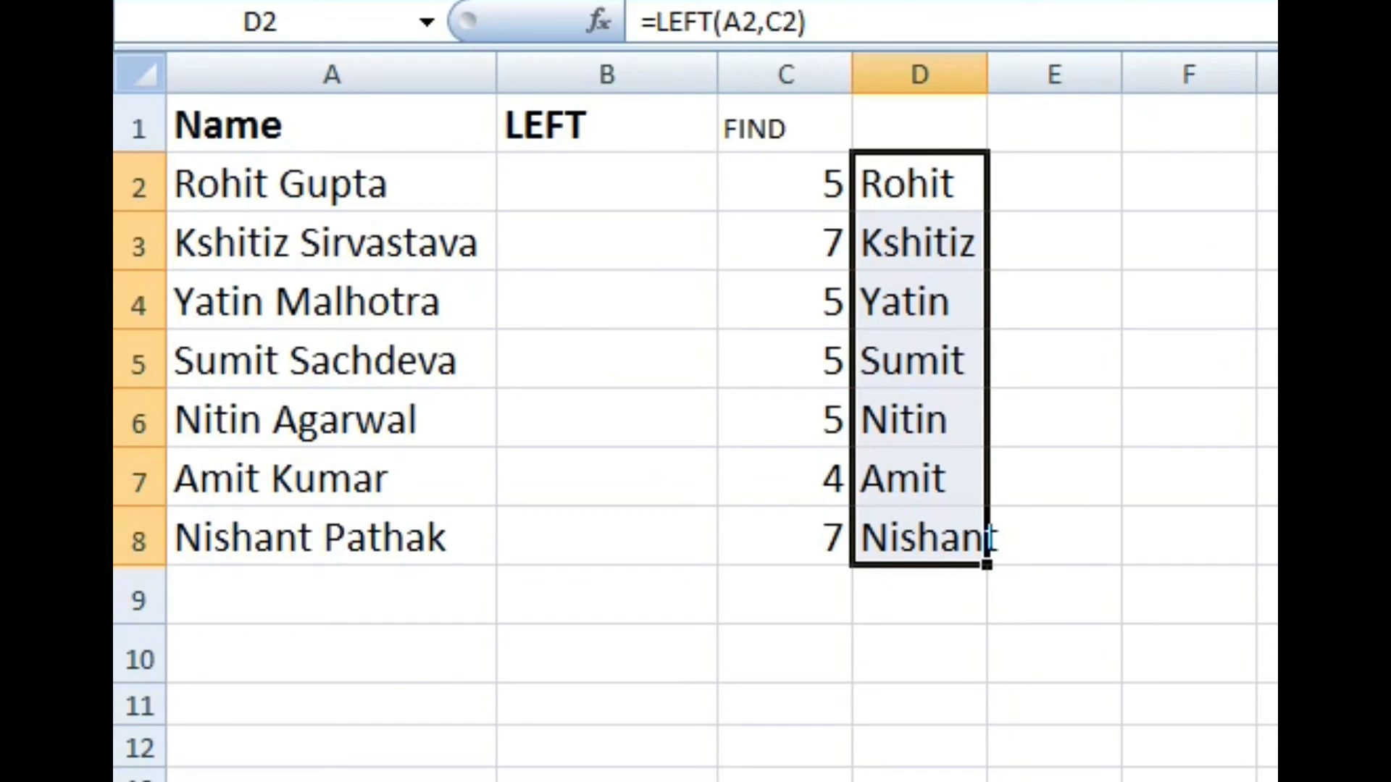
AutoFit the width of column D to the extracted first names in D2:D8.
key("alt+o")
key("c")
key("a")
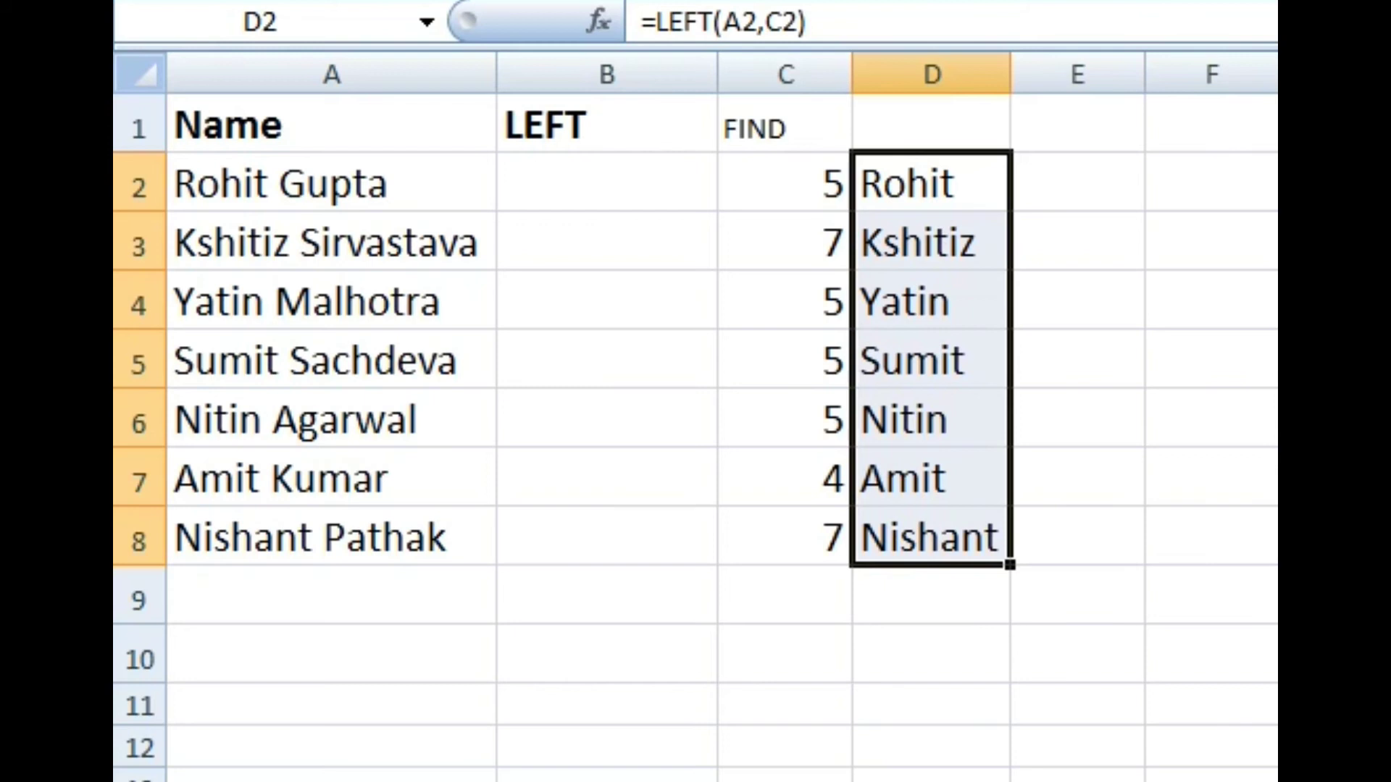
Examine the LEFT formulas in D2:D8 and the FIND formulas they reference in C2:C8.
key("Down")
key("Up")
key("F2")
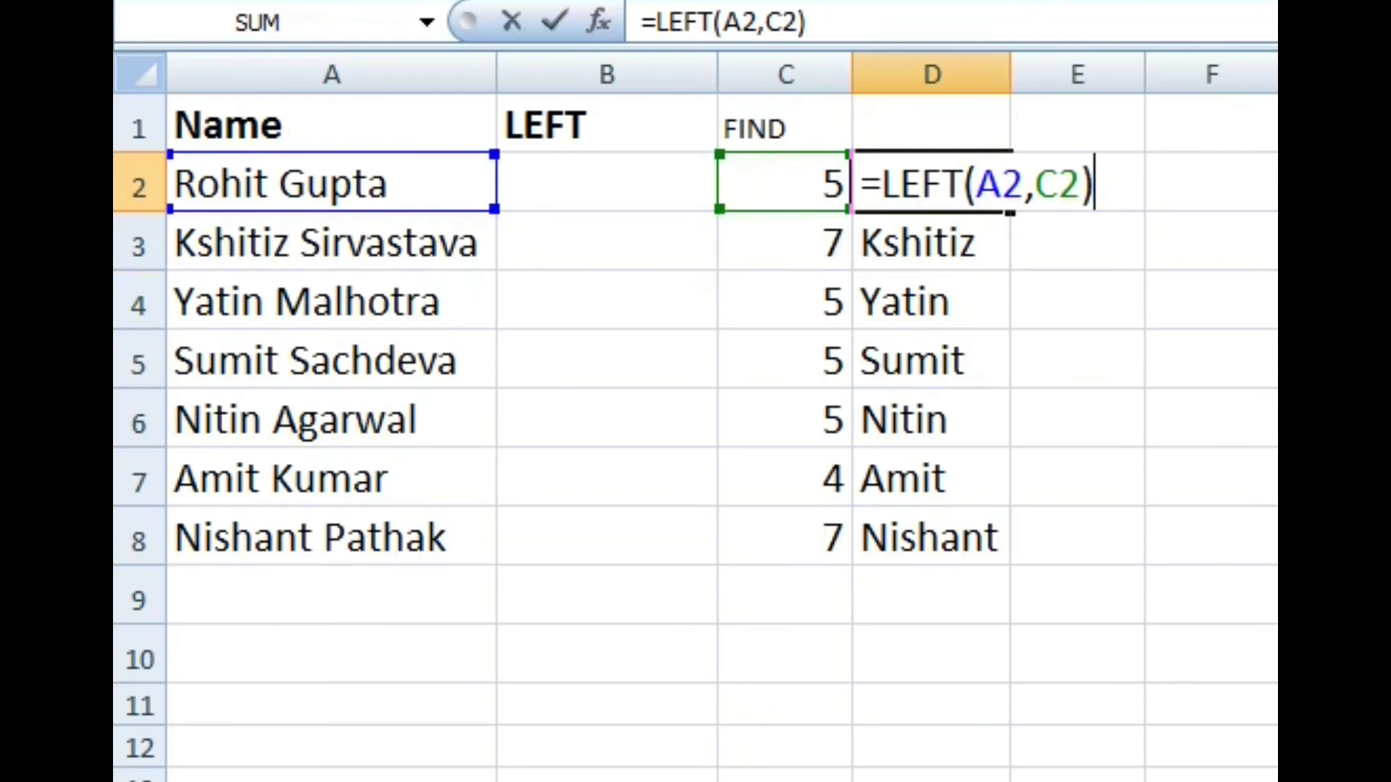
key("Return")
key("Up")
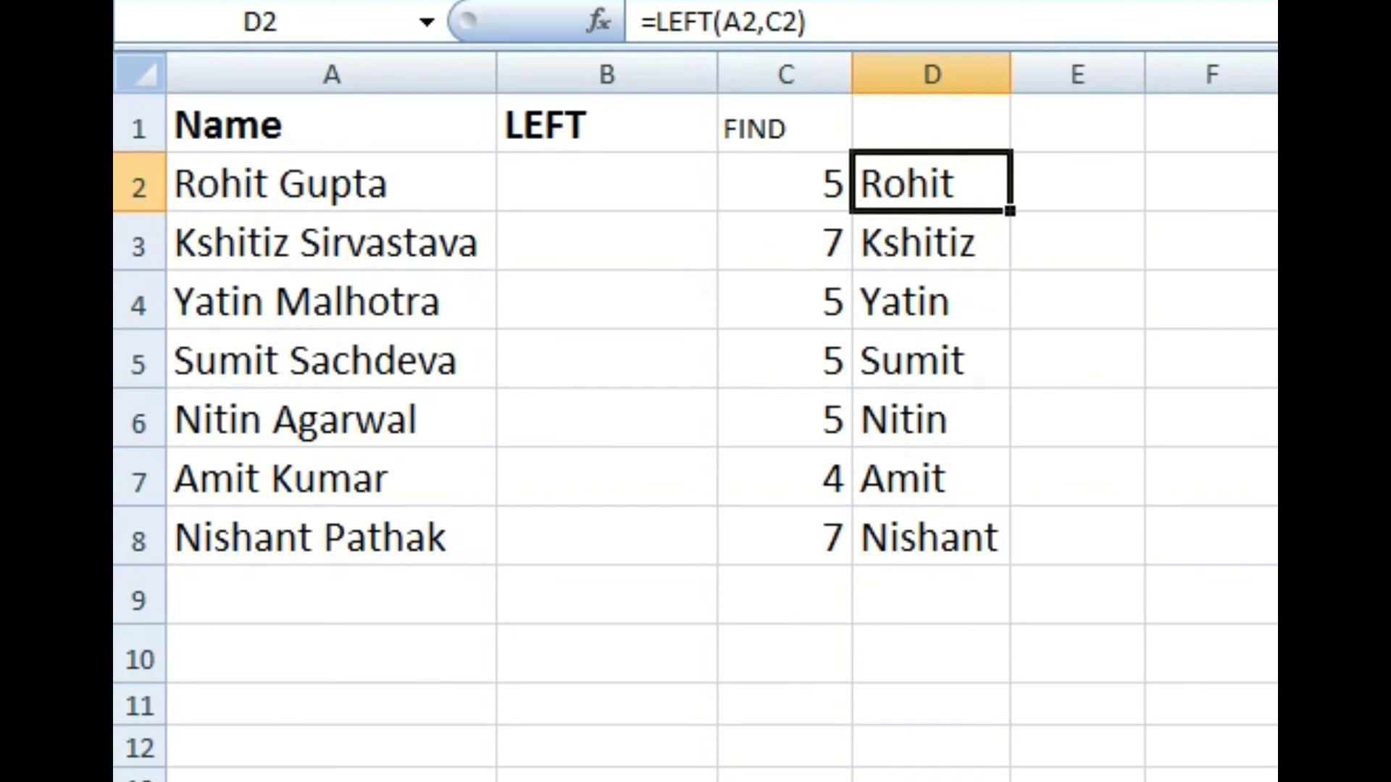
key("Left")
key("Right")
key("Down")
key("Down")
key("Down")
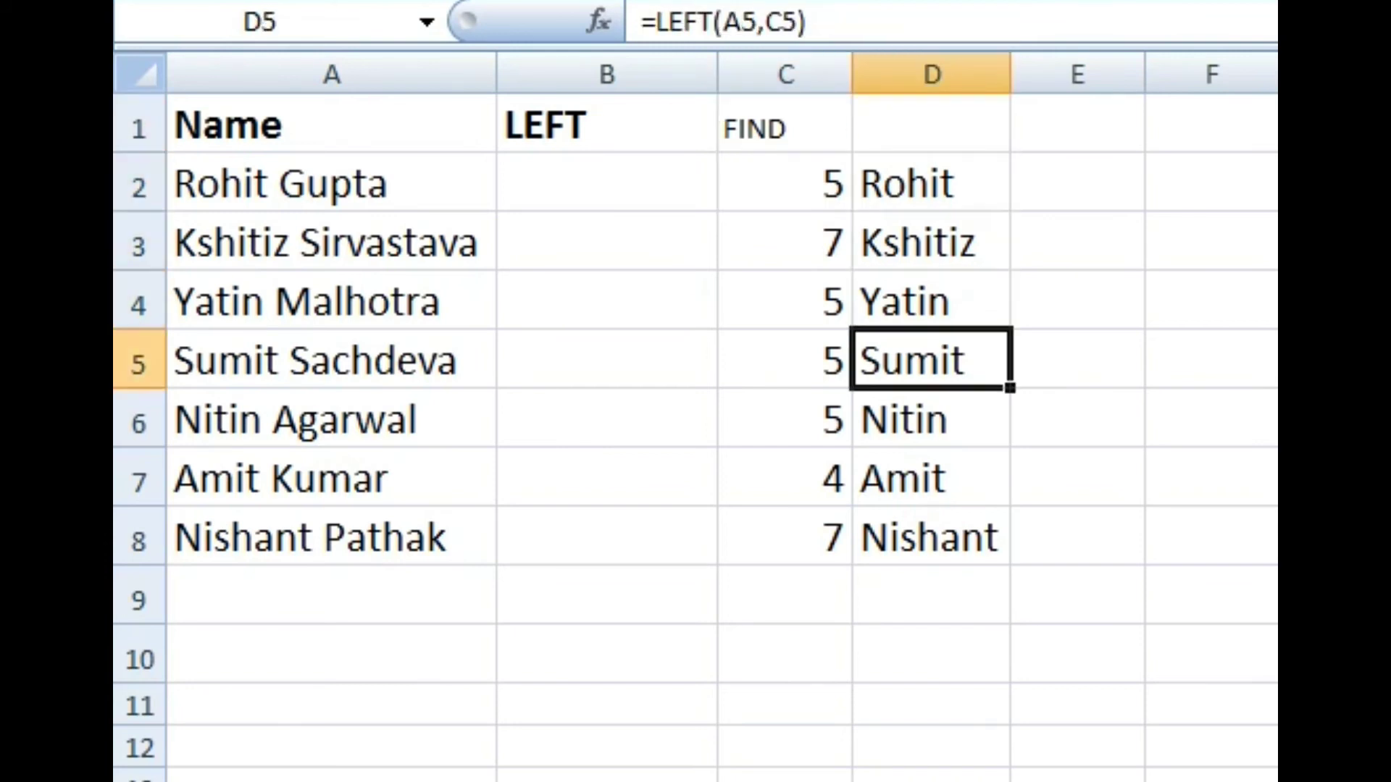
key("Down")
key("Down")
key("Down")
key("Left")
key("Up")
key("Up")
key("Up")
key("Up")
key("Up")
key("Up")
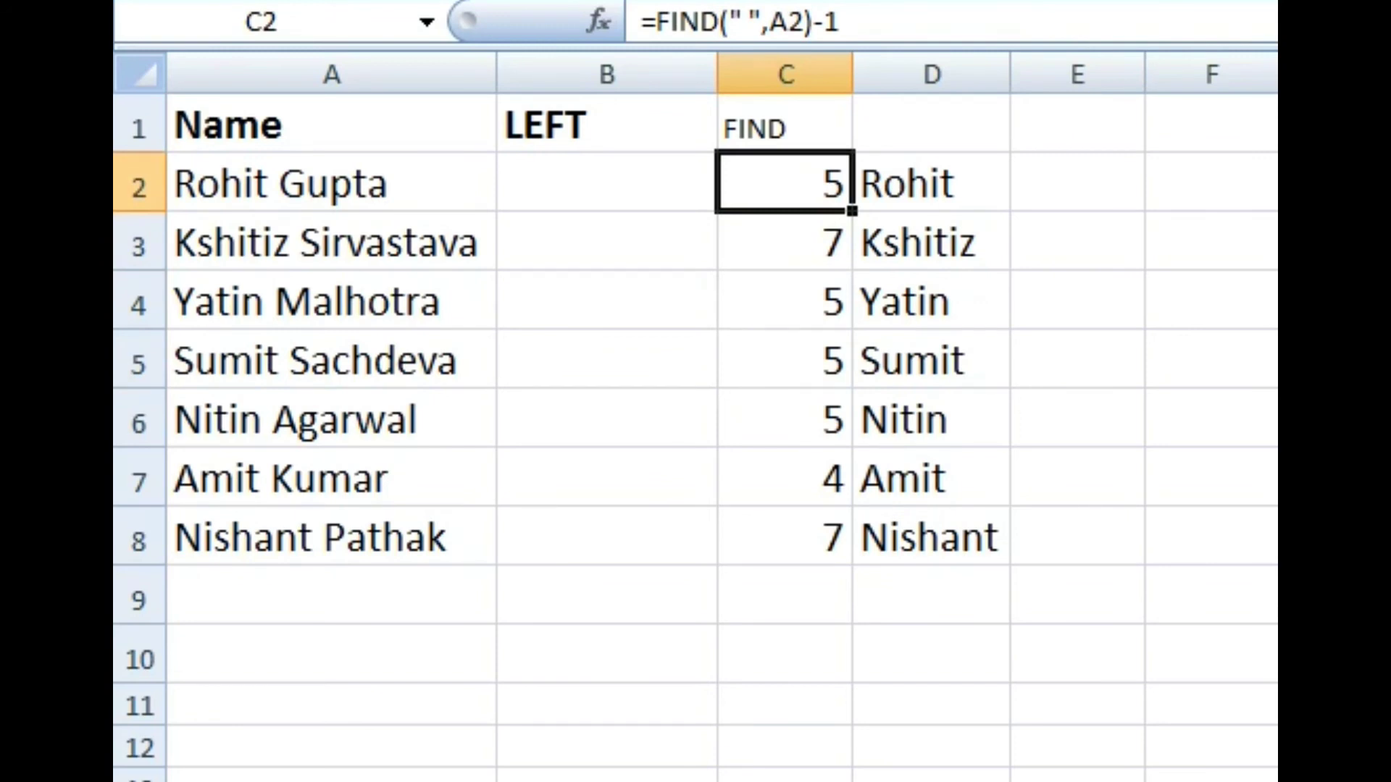
Enter the nested formula =LEFT(A2,FIND(" ",A2)-1) in B2 to extract the first name.
key("Left")
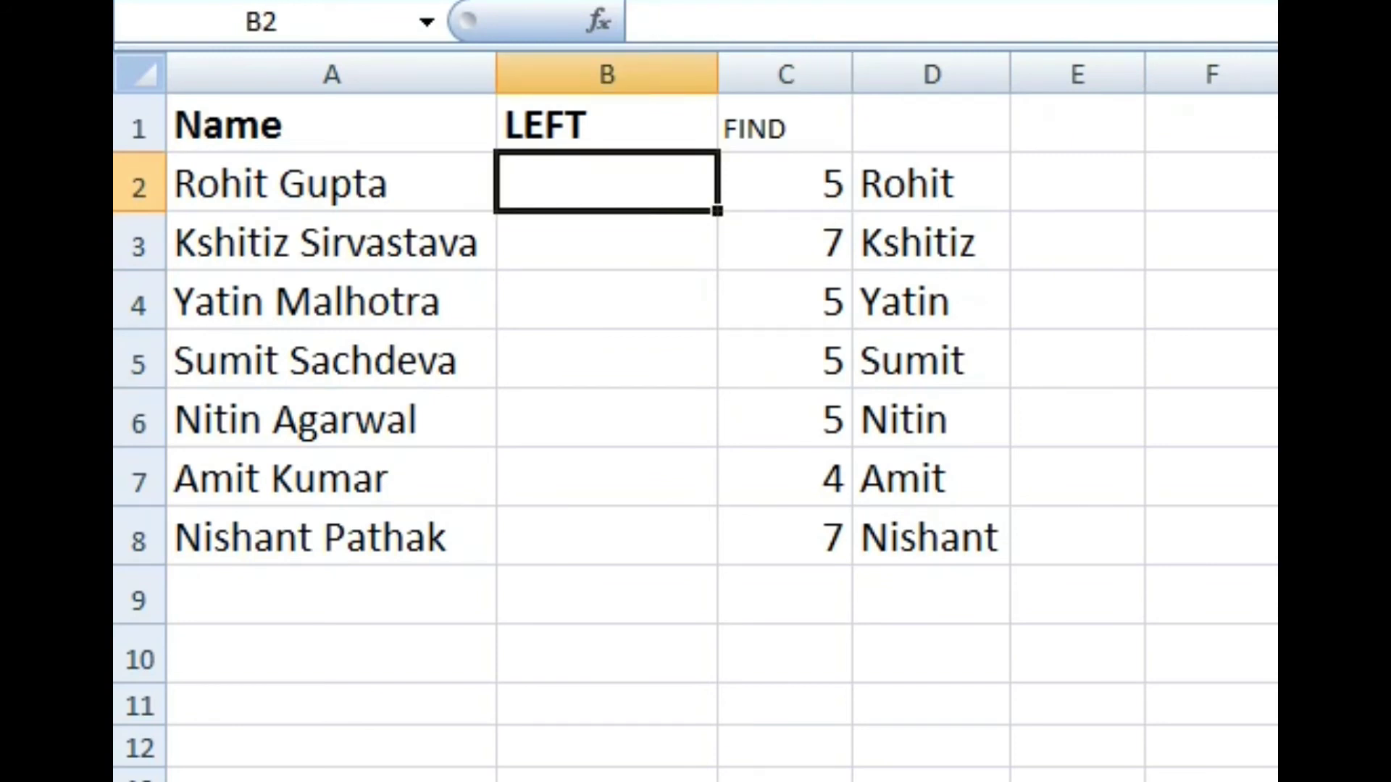
type("=LE")
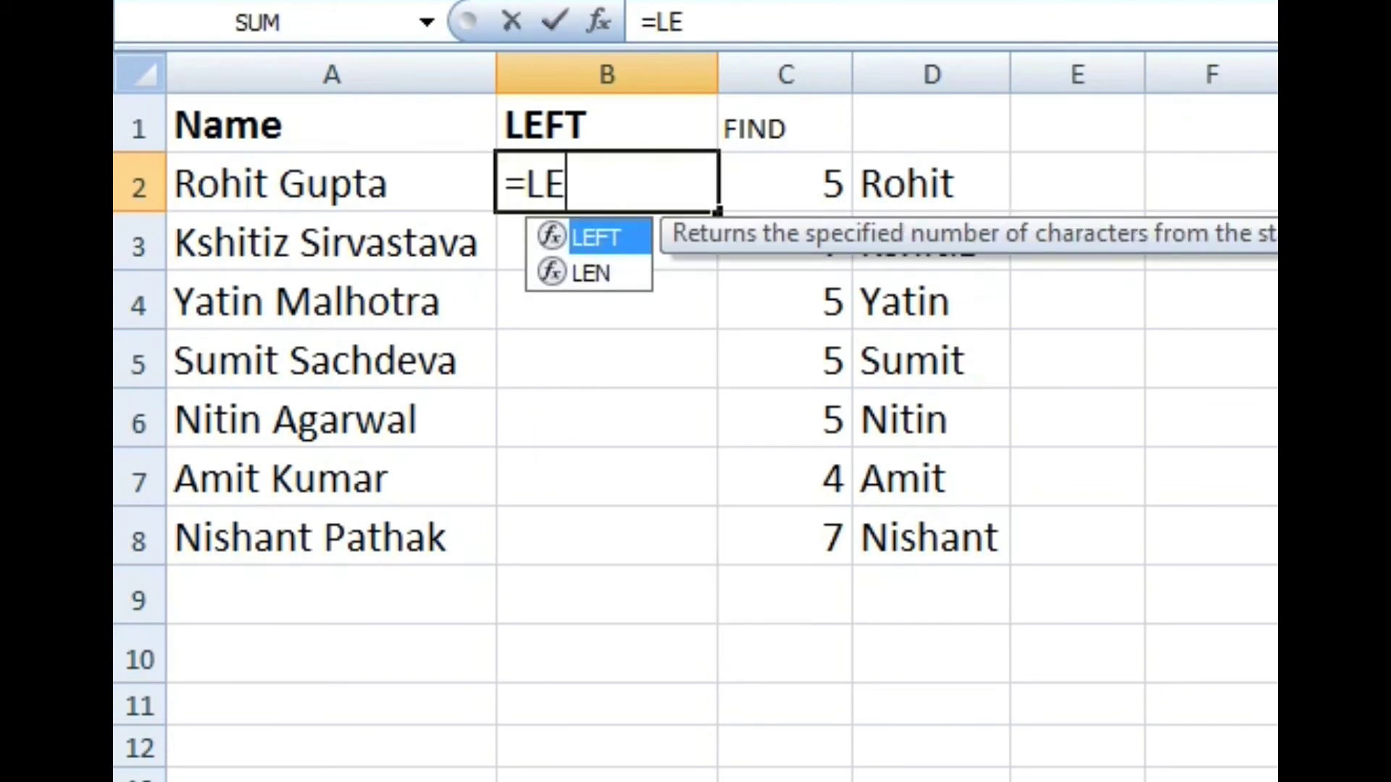
key("Tab")
key("Left")
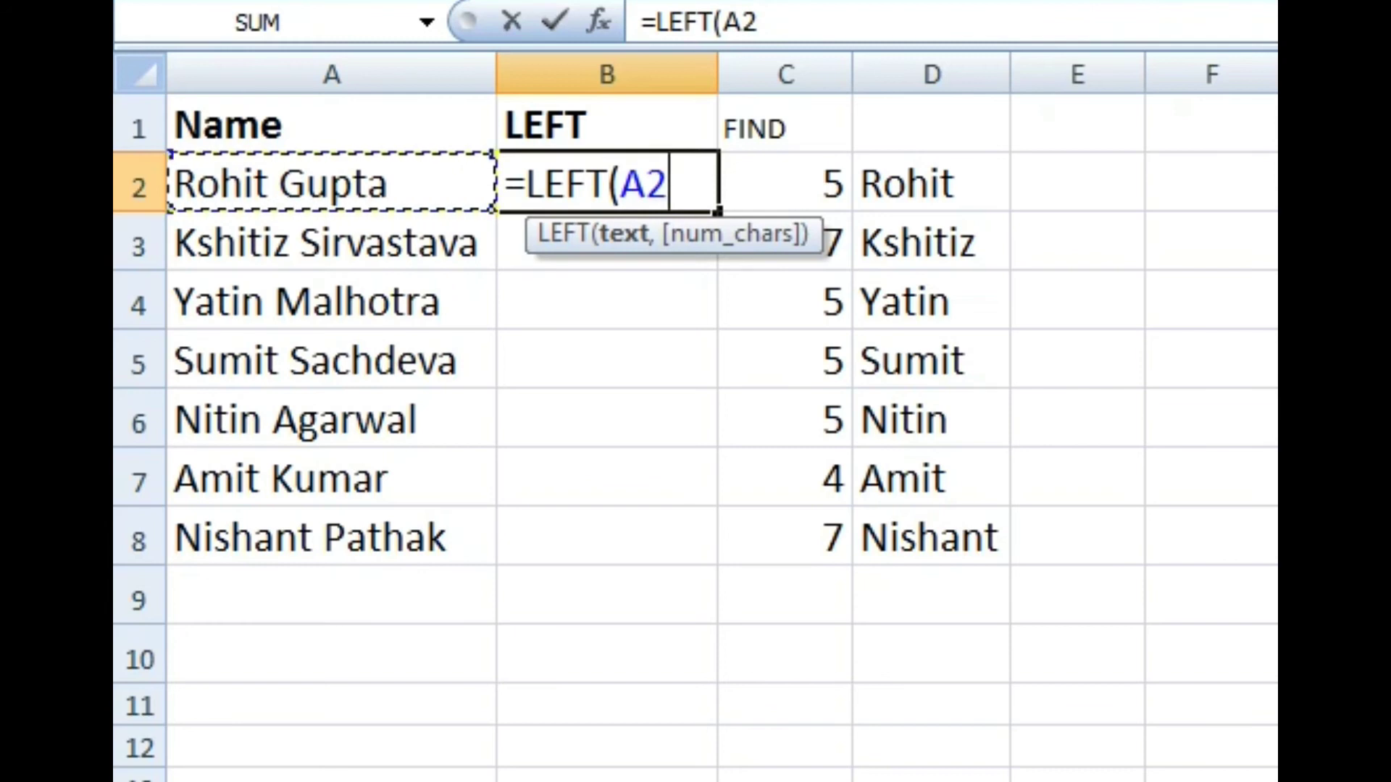
type(",")
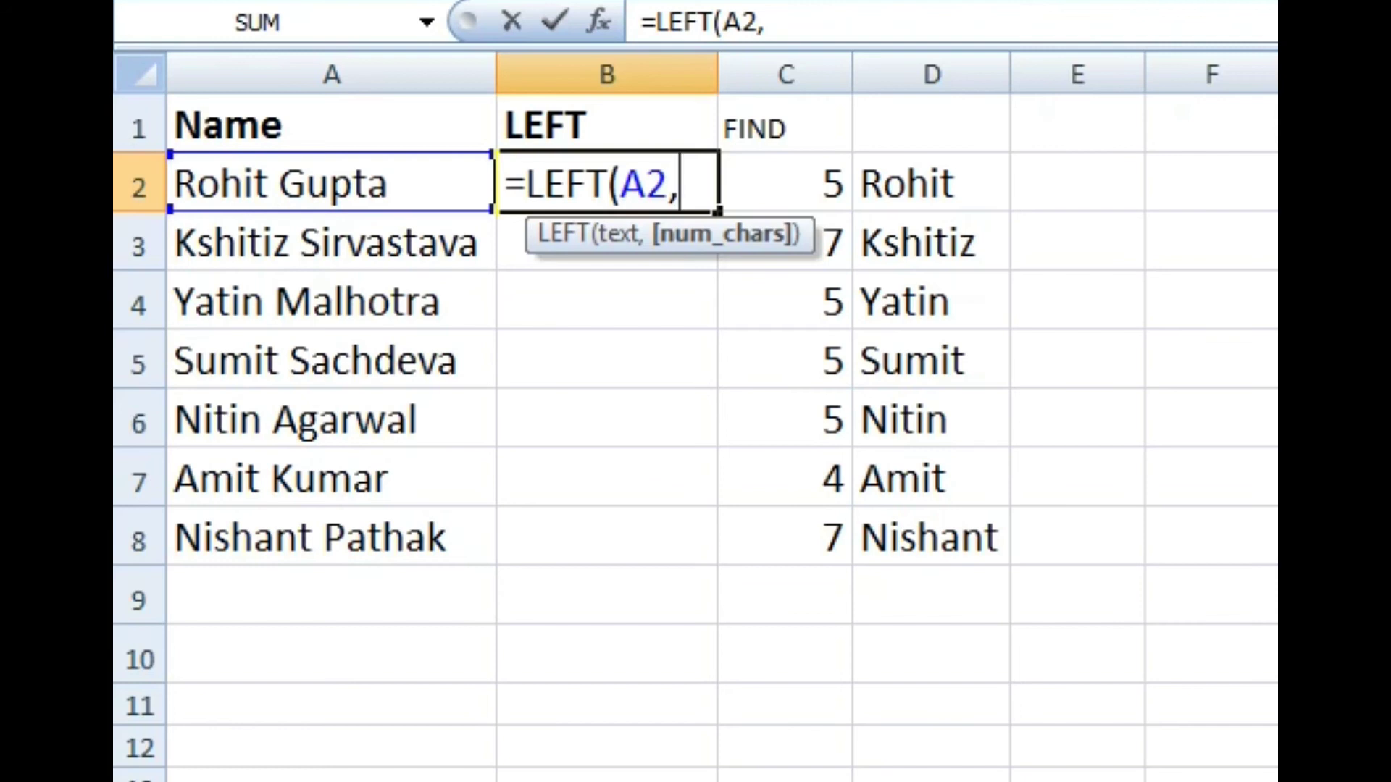
type("FIND")
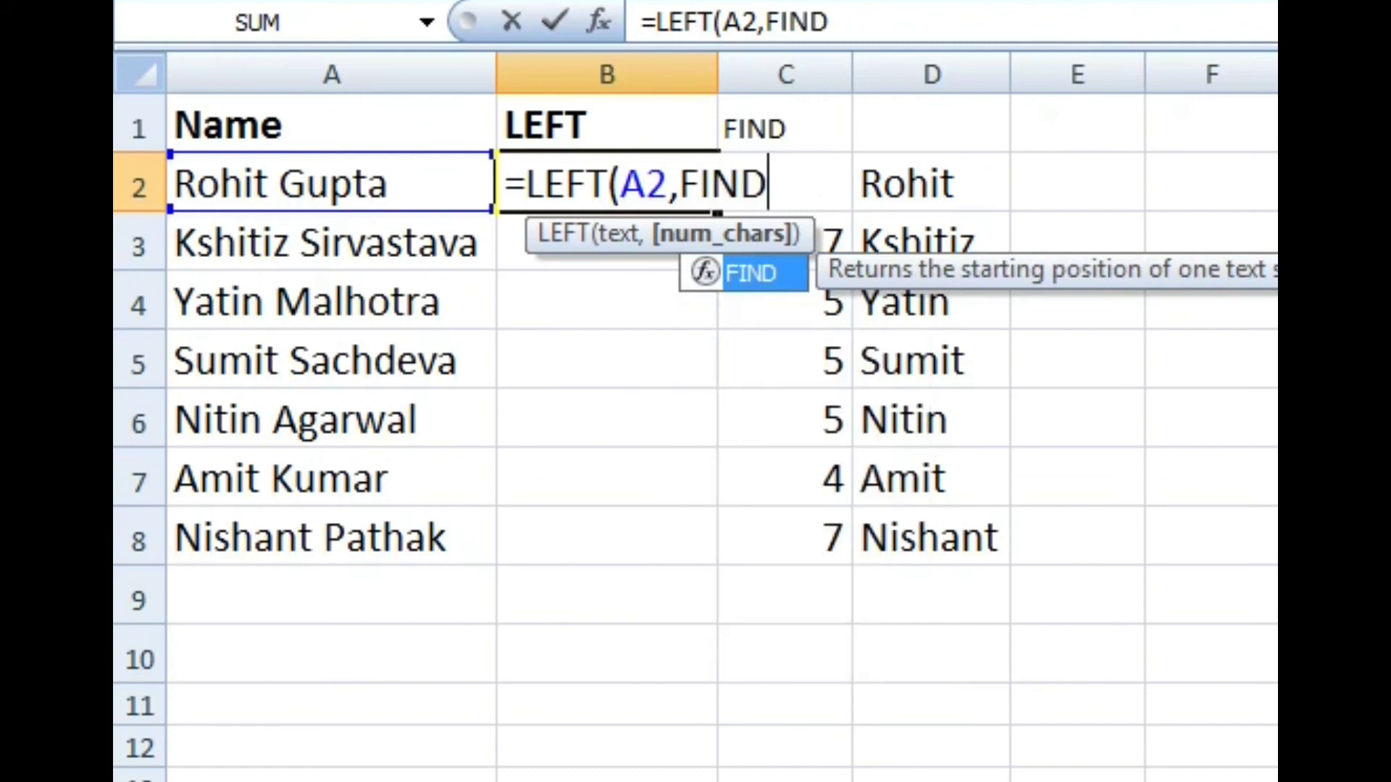
type("(")
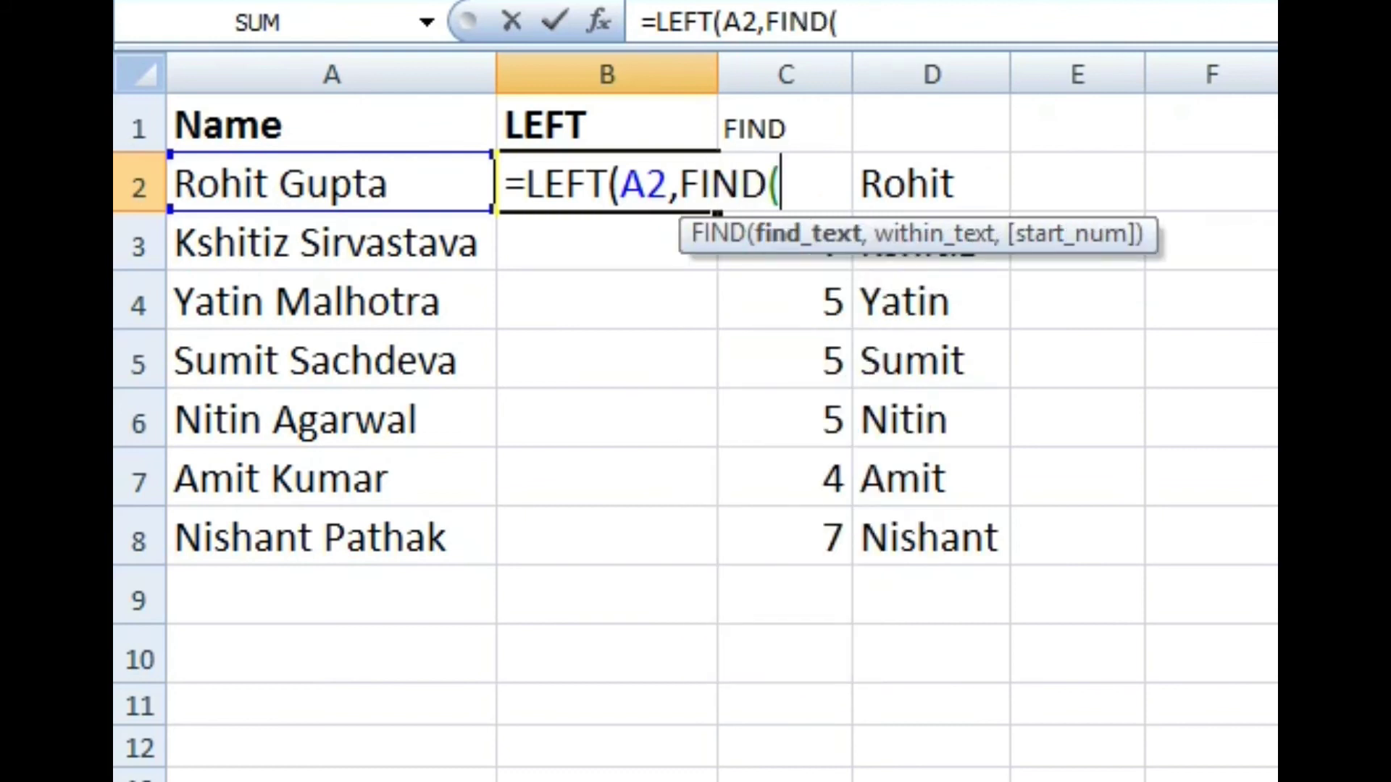
type("\" \"")
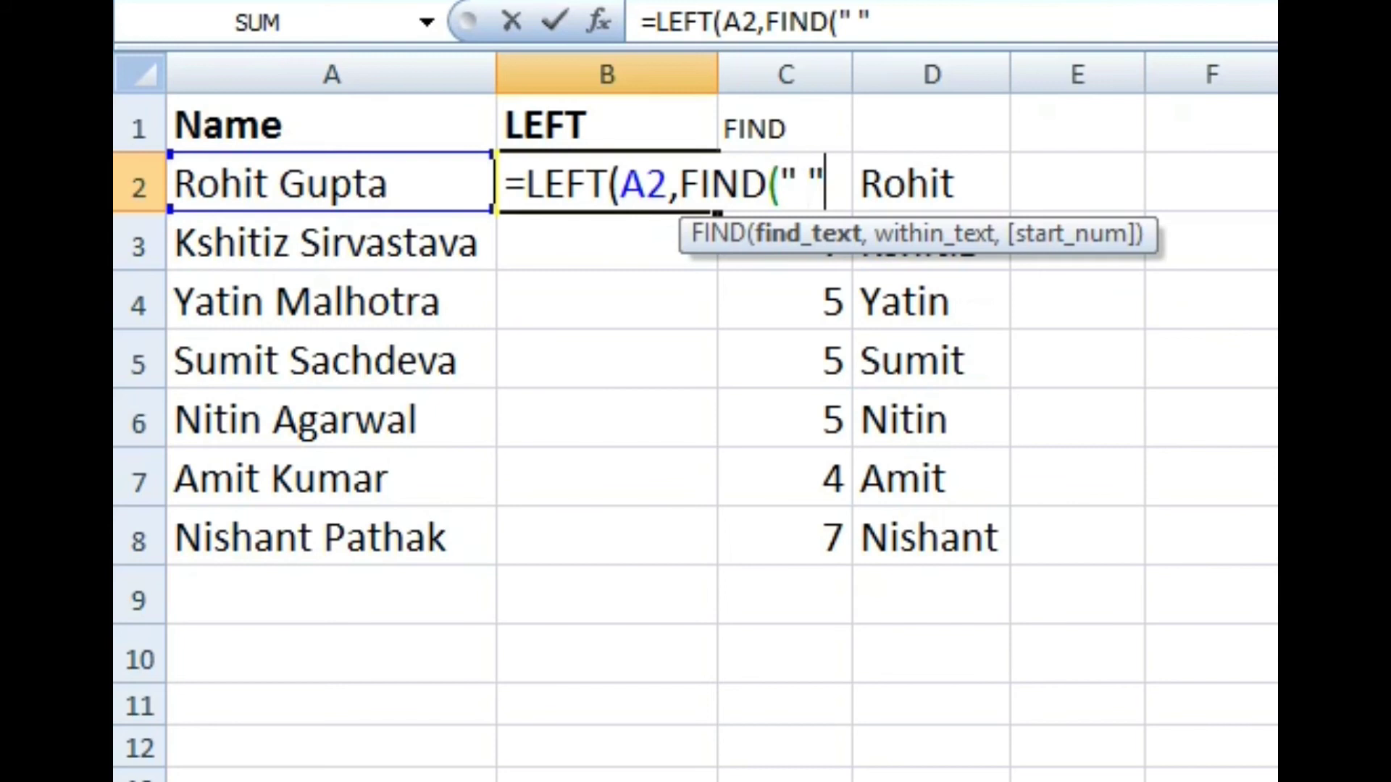
type(",")
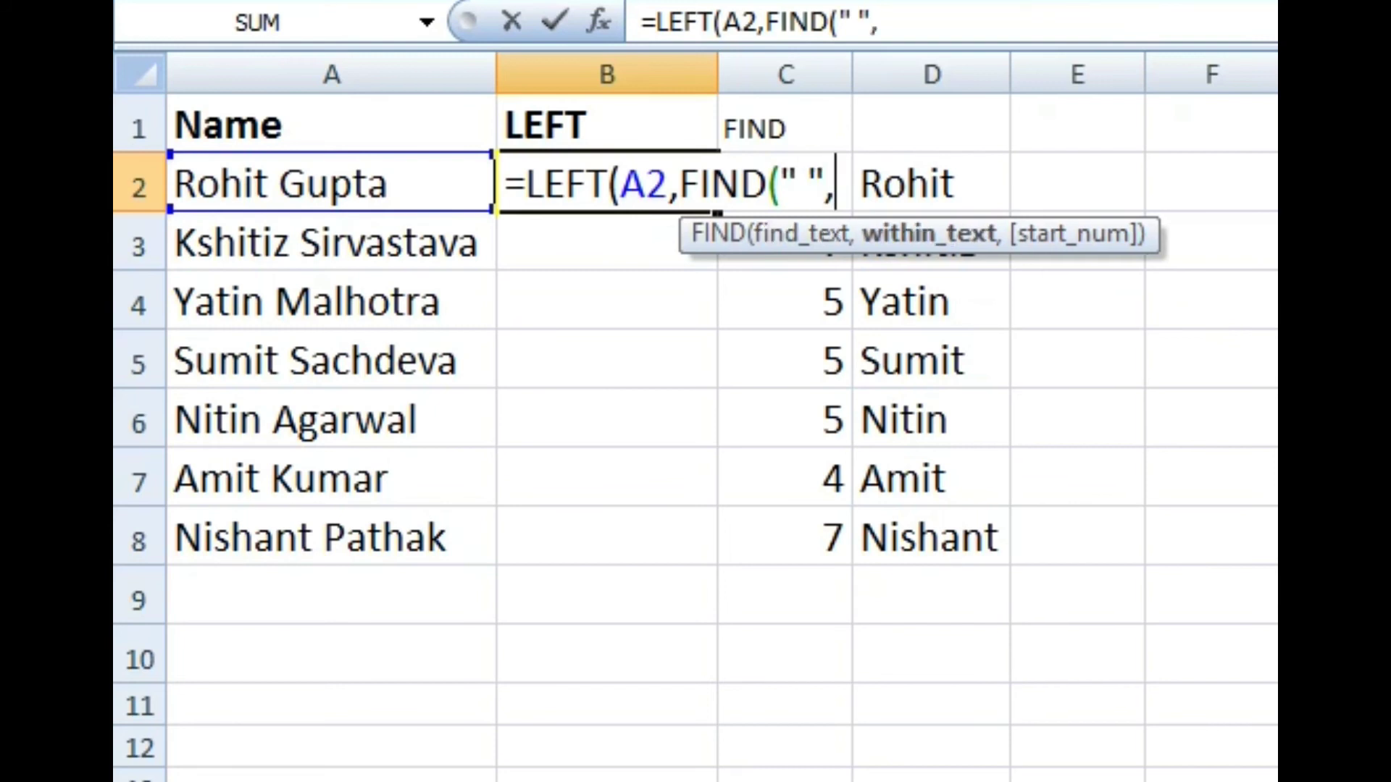
left_click(290, 183)
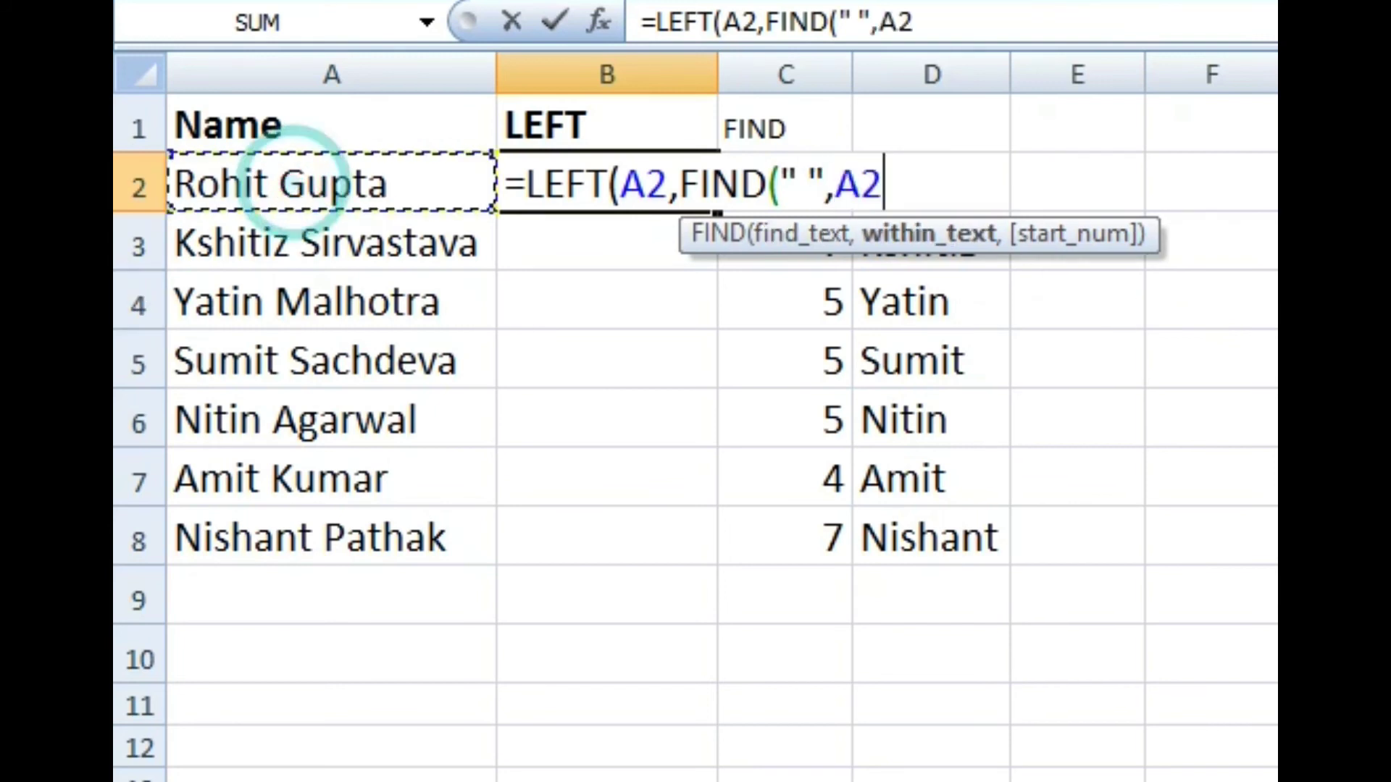
type(")")
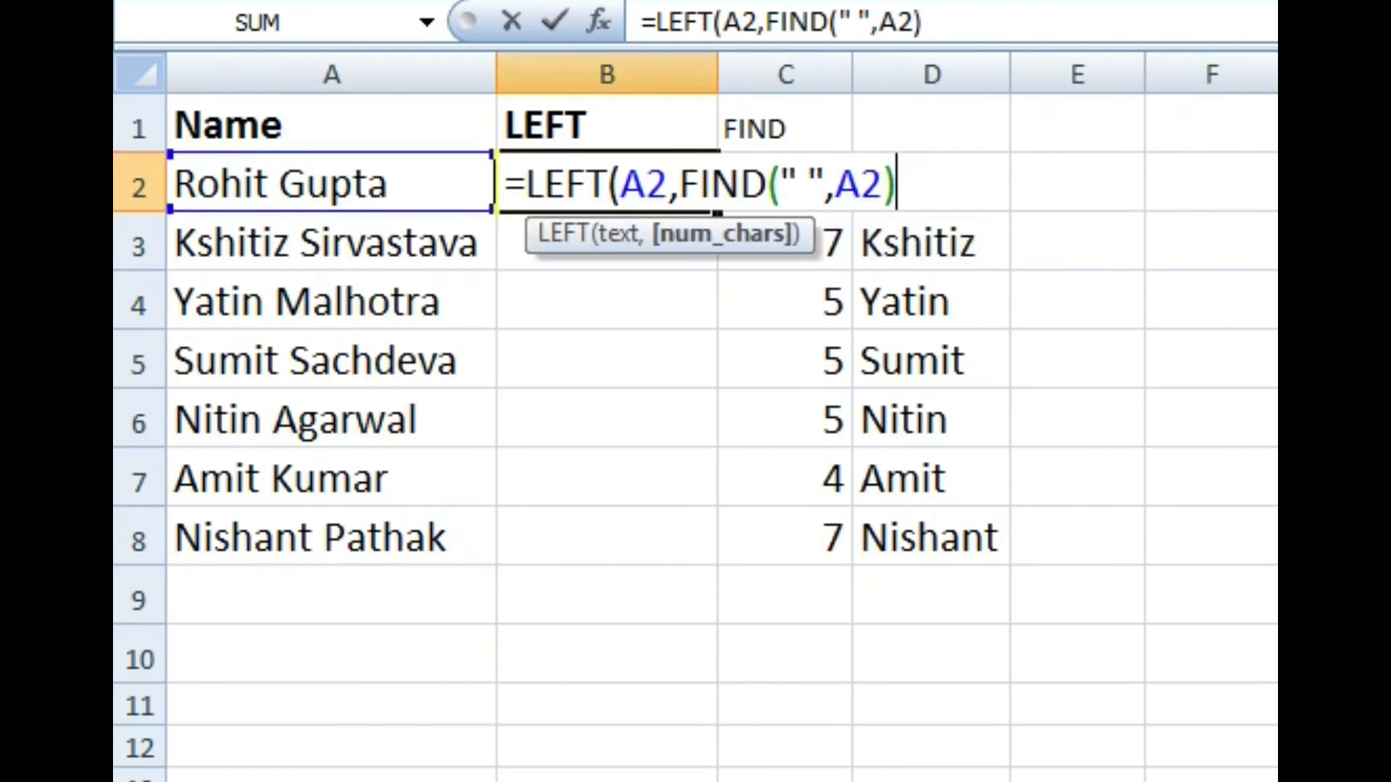
type("-1")
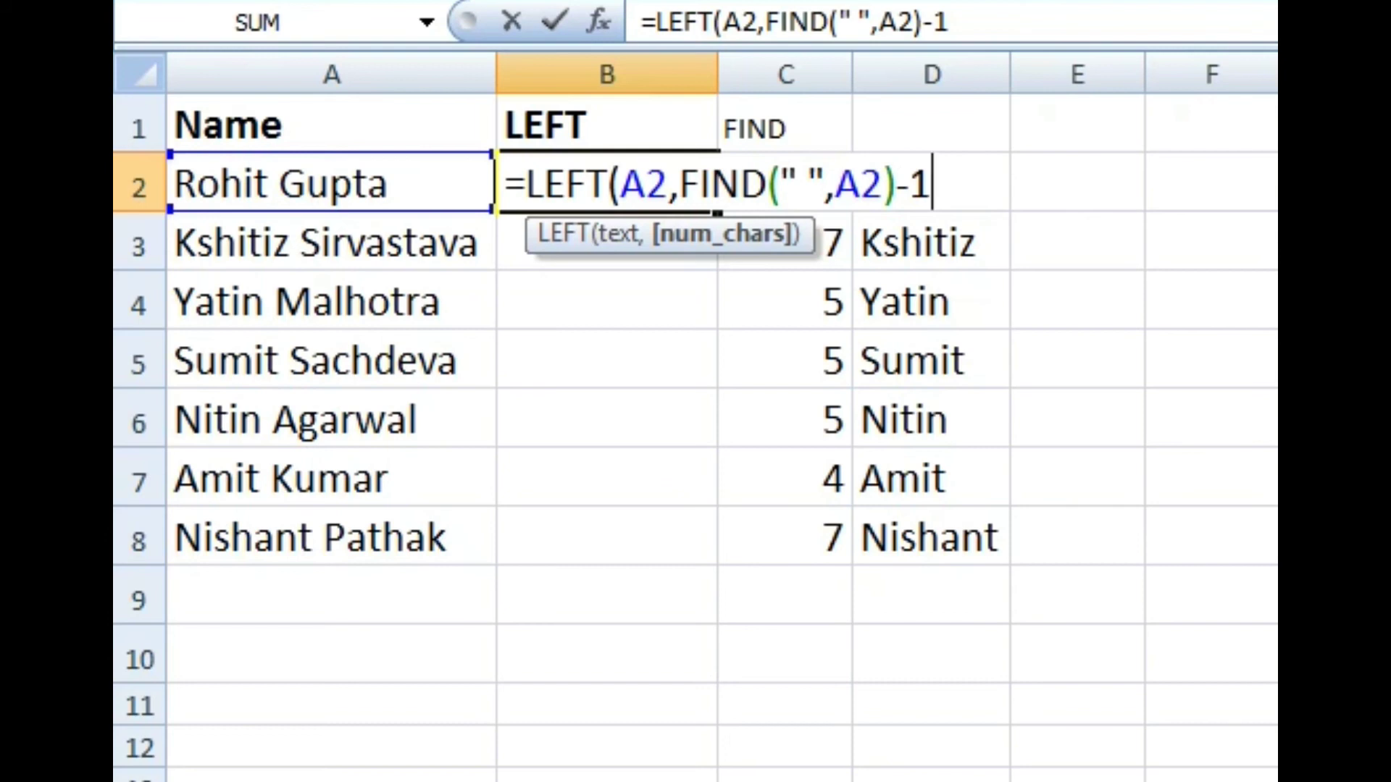
type(")")
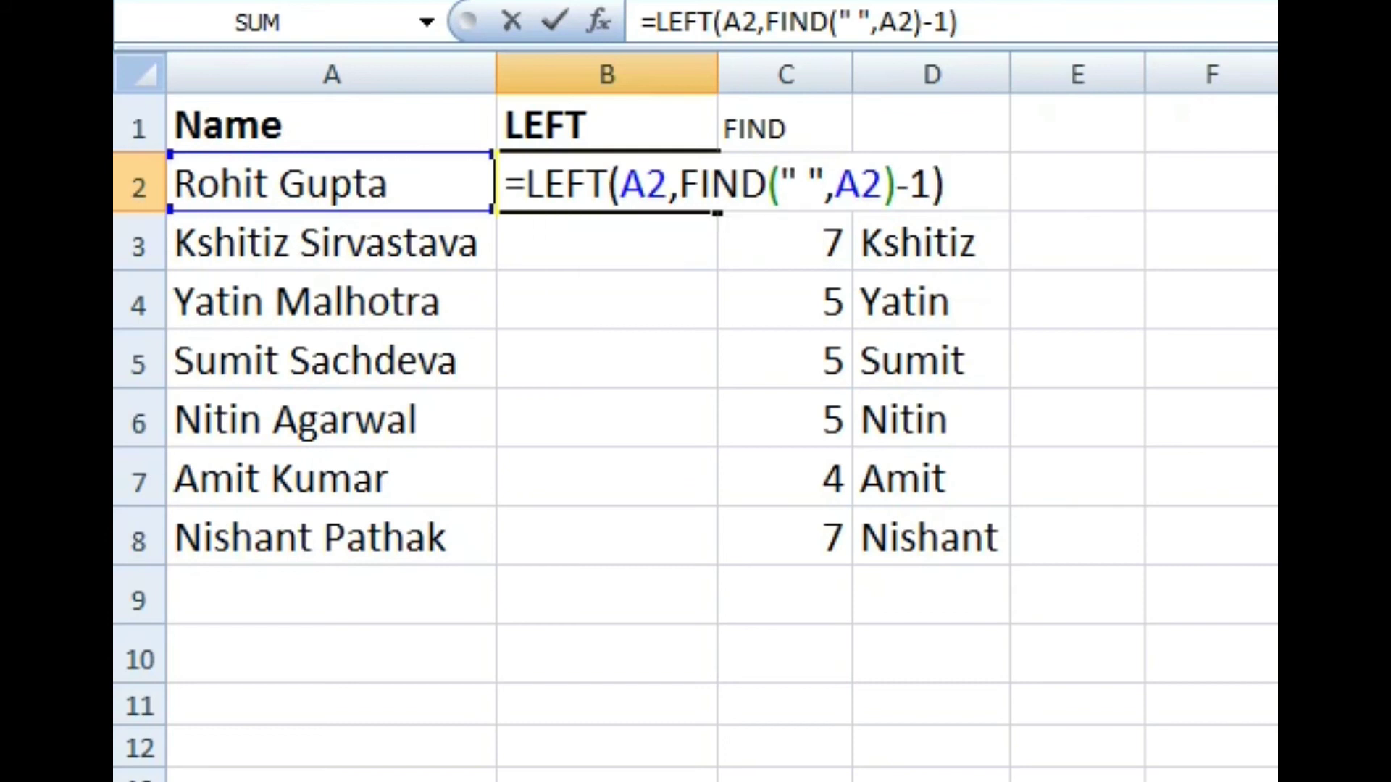
key("Return")
Fill the nested LEFT and FIND formula from B2 down through B8.
left_click(607, 182)
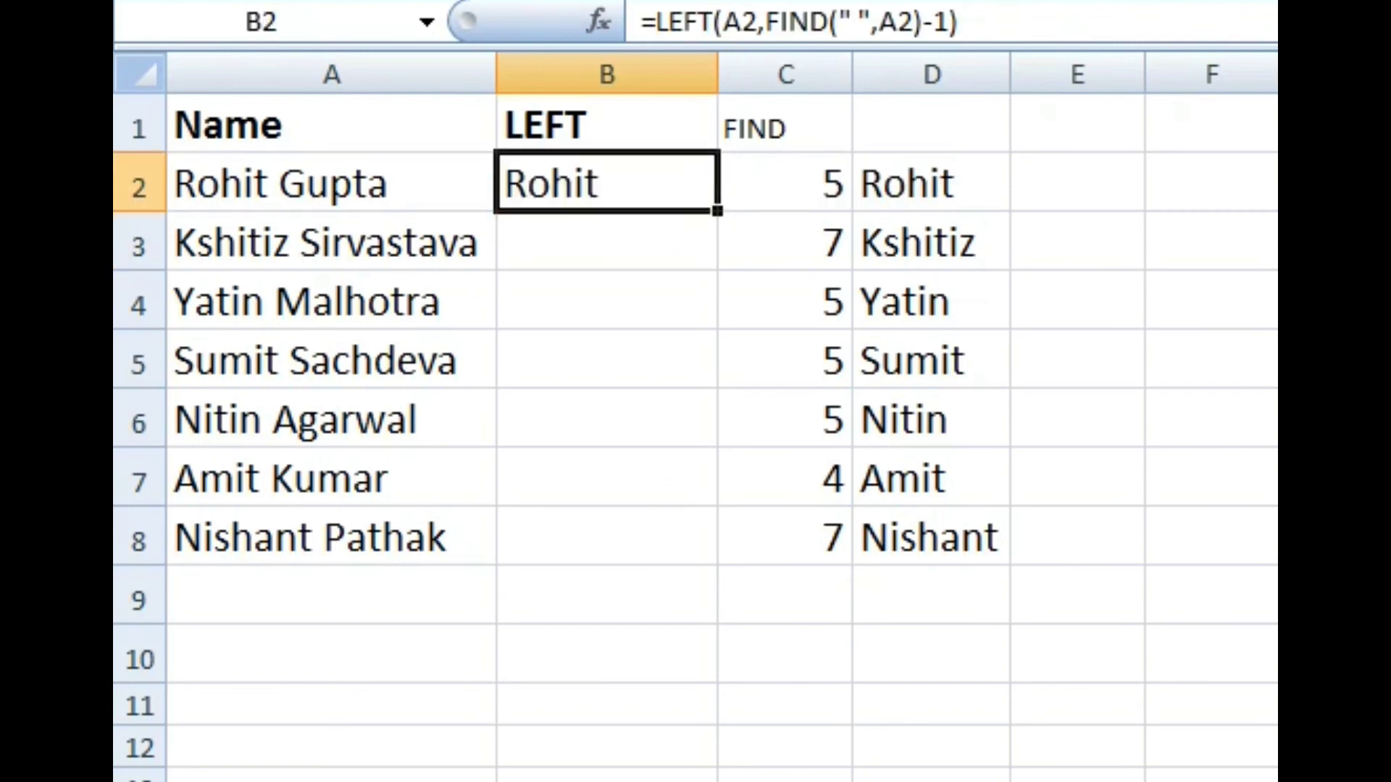
key("shift+Left")
key("shift+Right")
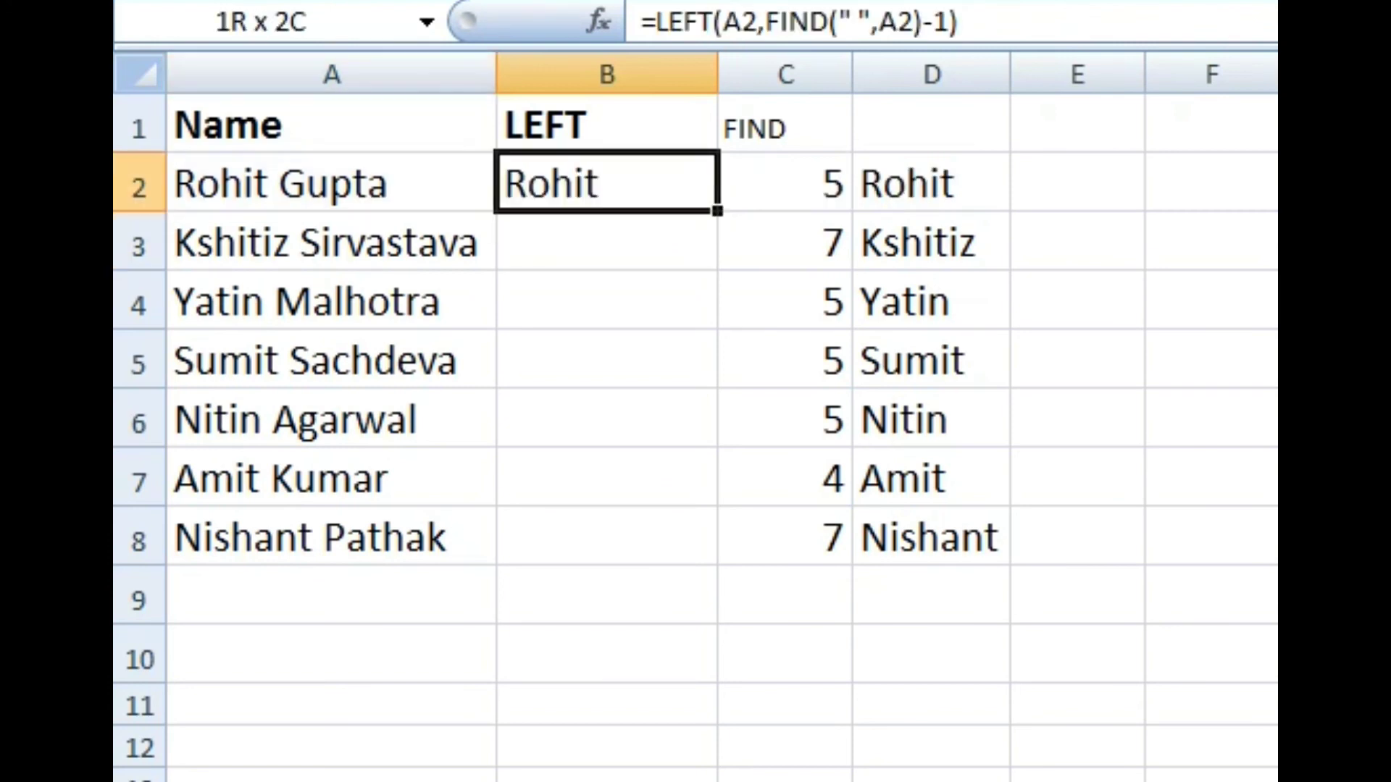
key("shift+Down")
key("shift+Down")
key("shift+Down")
key("shift+Down")
key("shift+Down")
key("shift+Down")
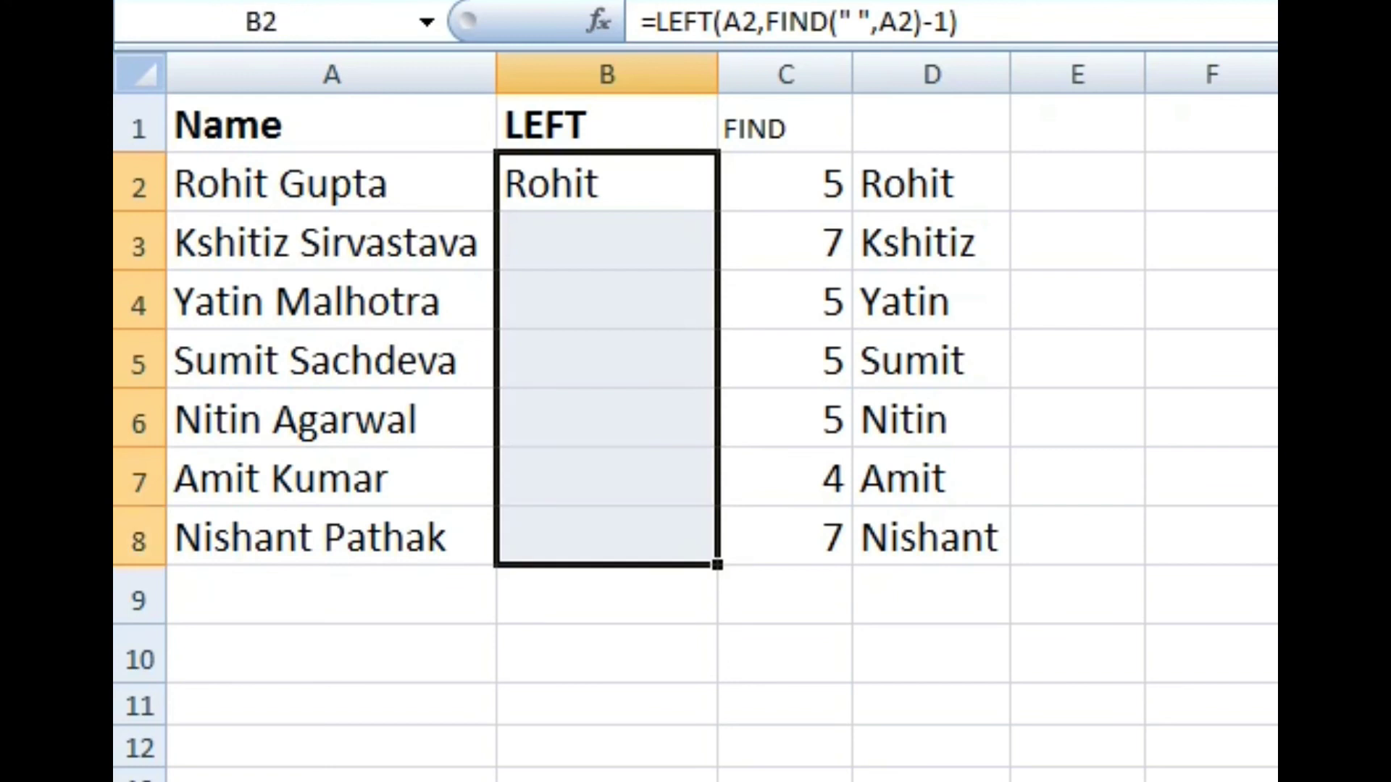
key("ctrl+d")
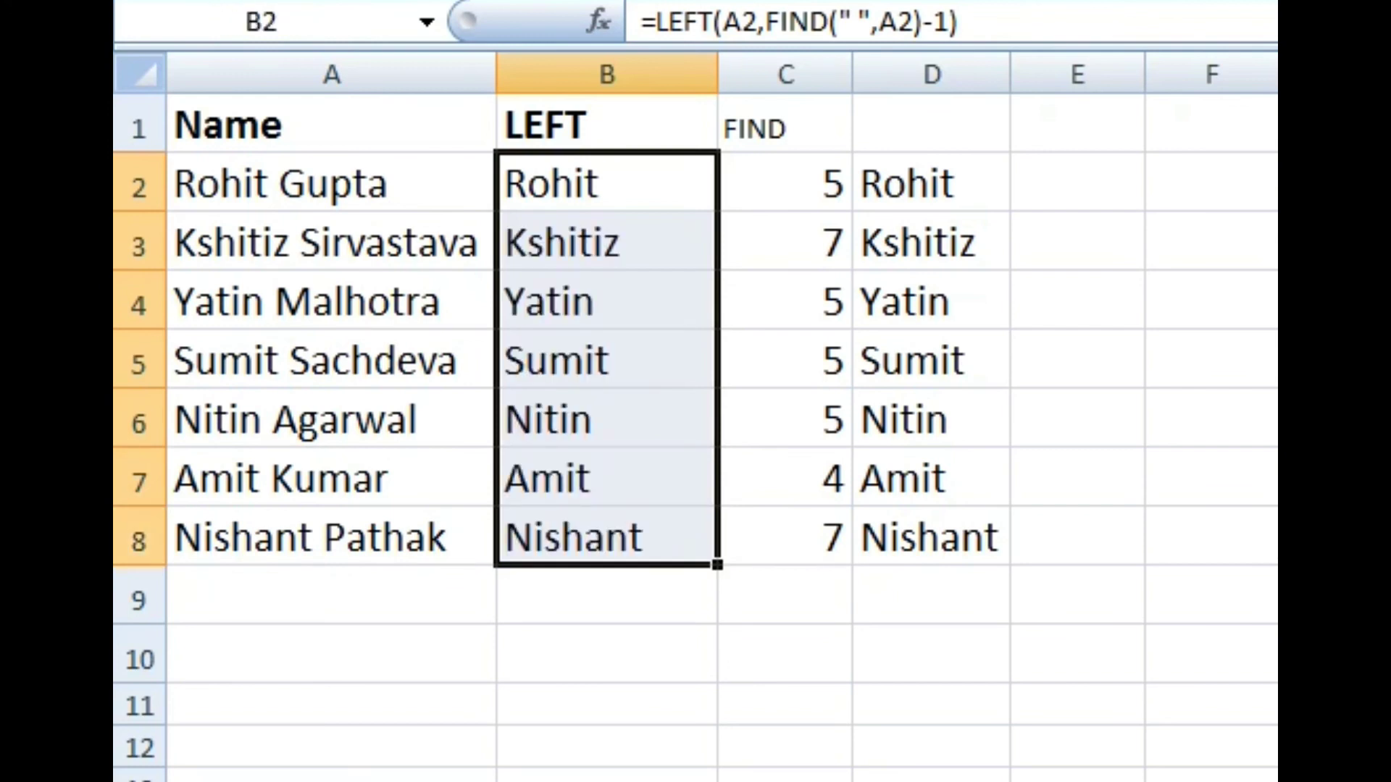
Examine the nested formulas in B3:B8 row by row against the names in column A.
left_click(568, 243)
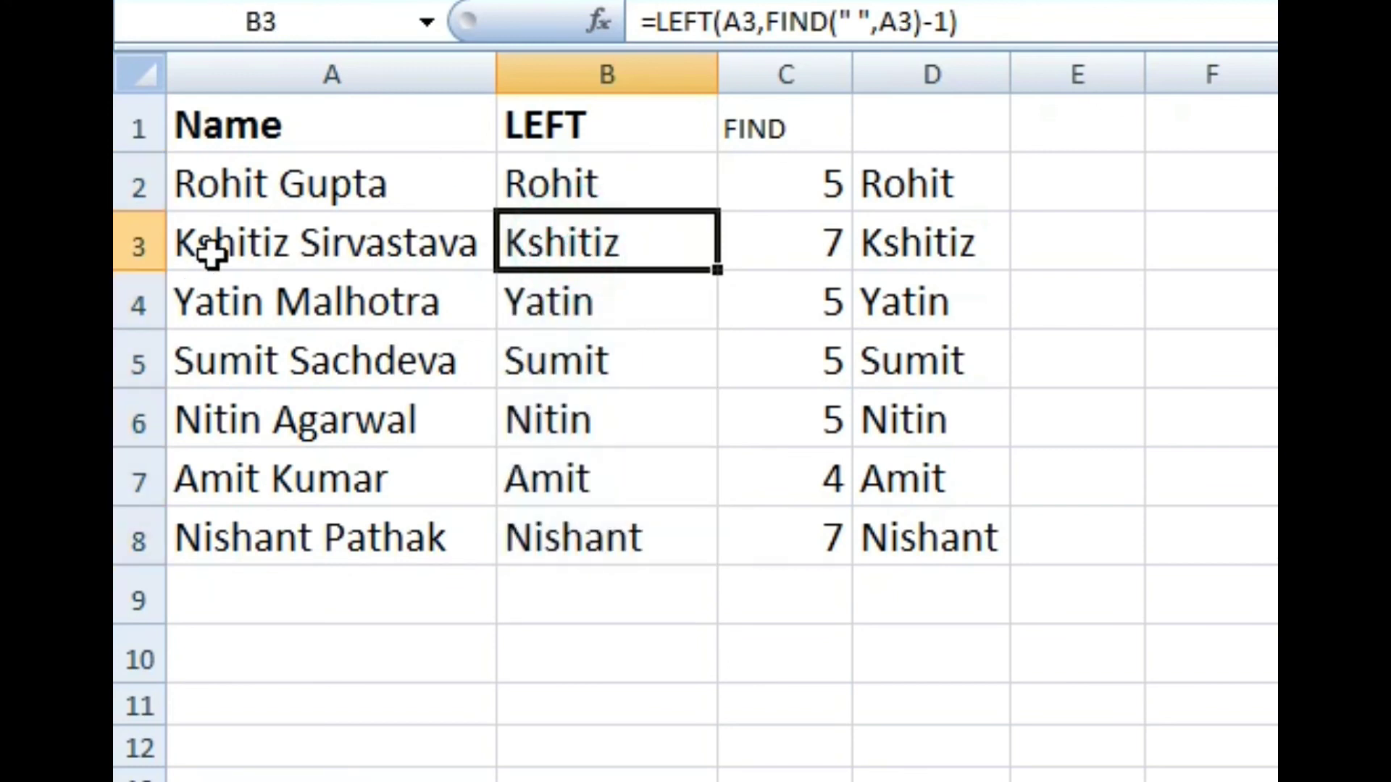
left_click(538, 310)
left_click(543, 363)
left_click(552, 425)
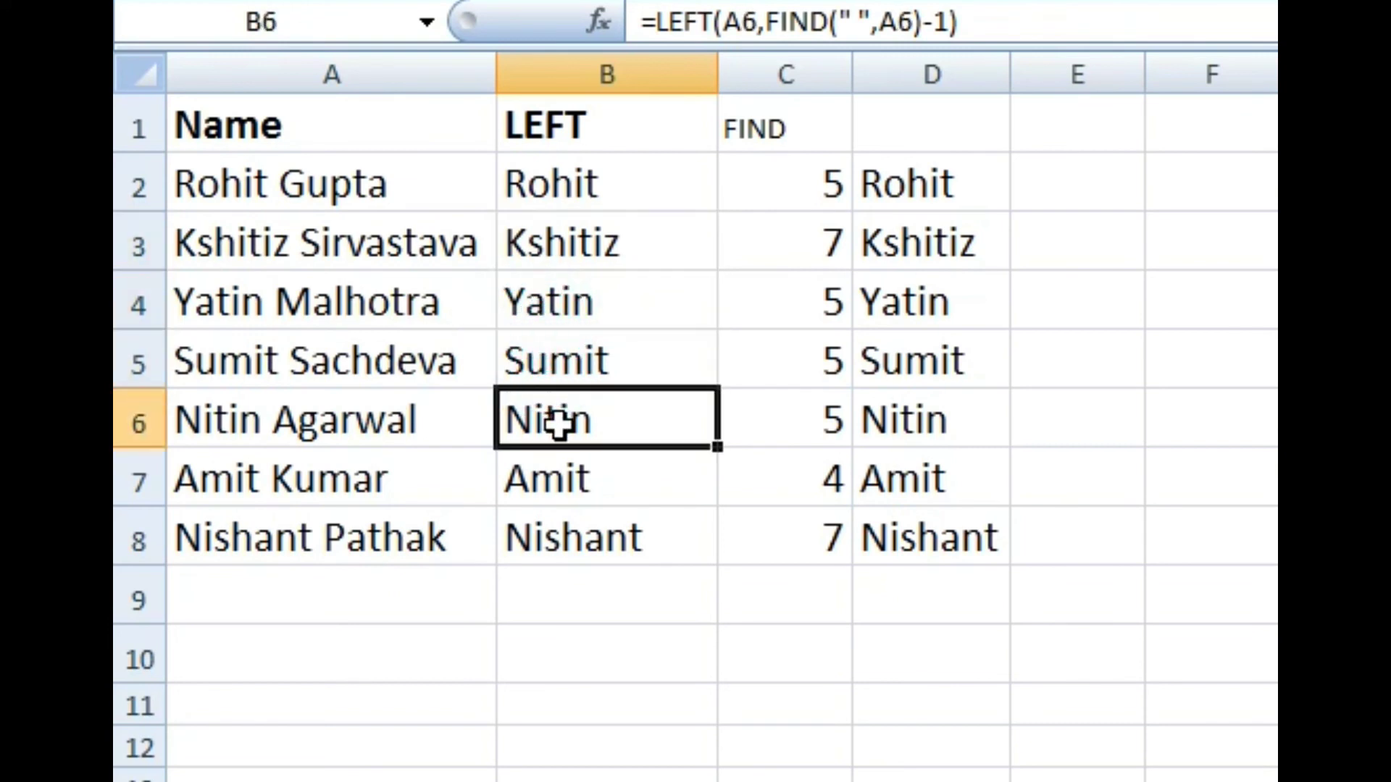
left_click(575, 490)
left_click(587, 541)
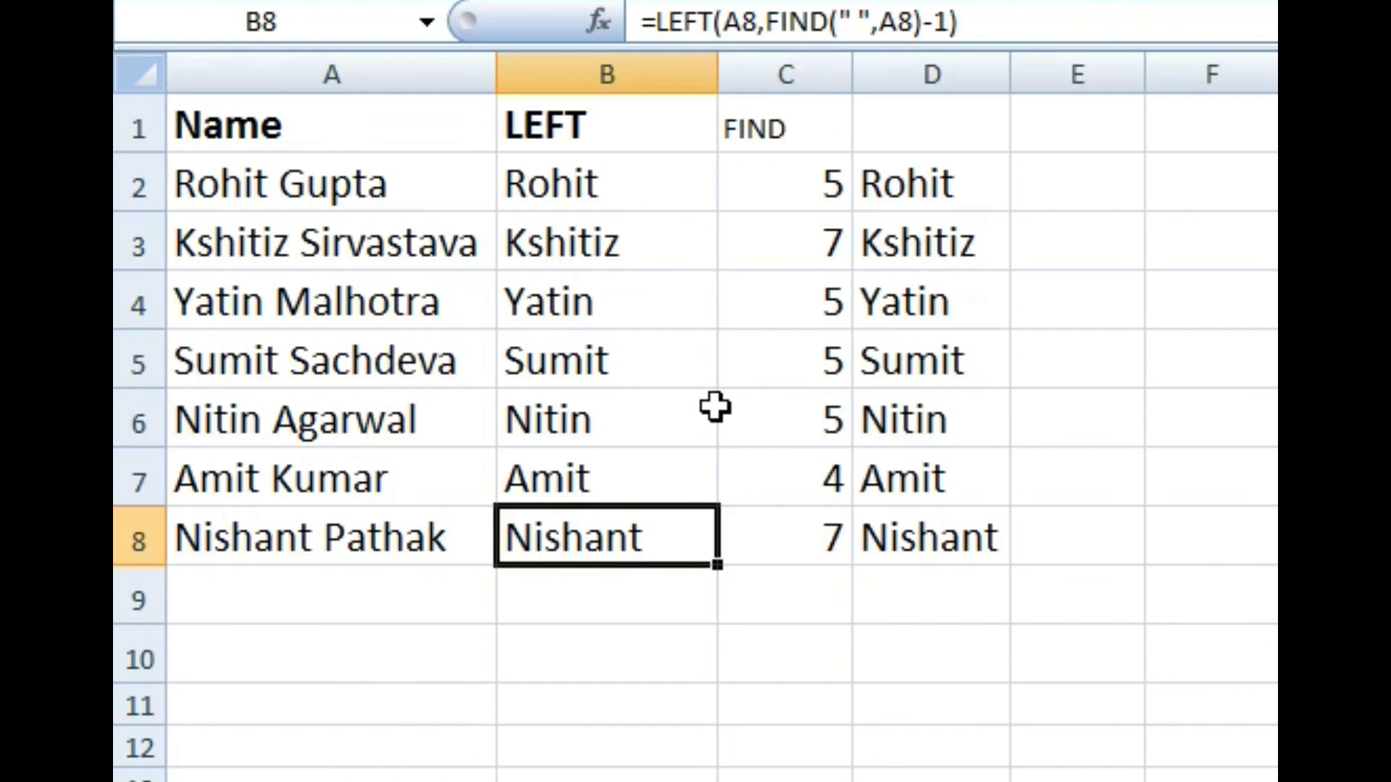
Enter the header LEN in cell E1.
key("Up")
key("Up")
key("Up")
key("Up")
key("Up")
key("Up")
key("Up")
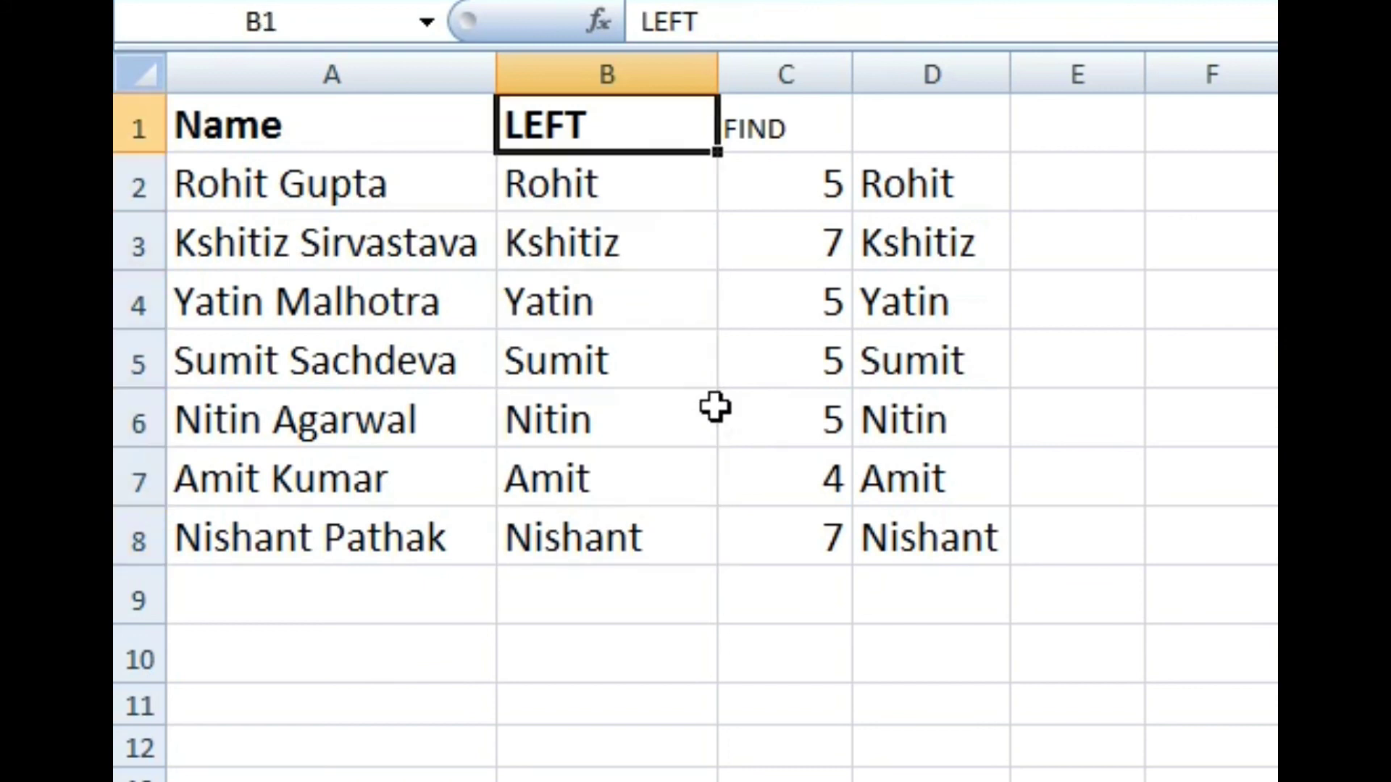
key("Right")
key("Right")
key("Right")
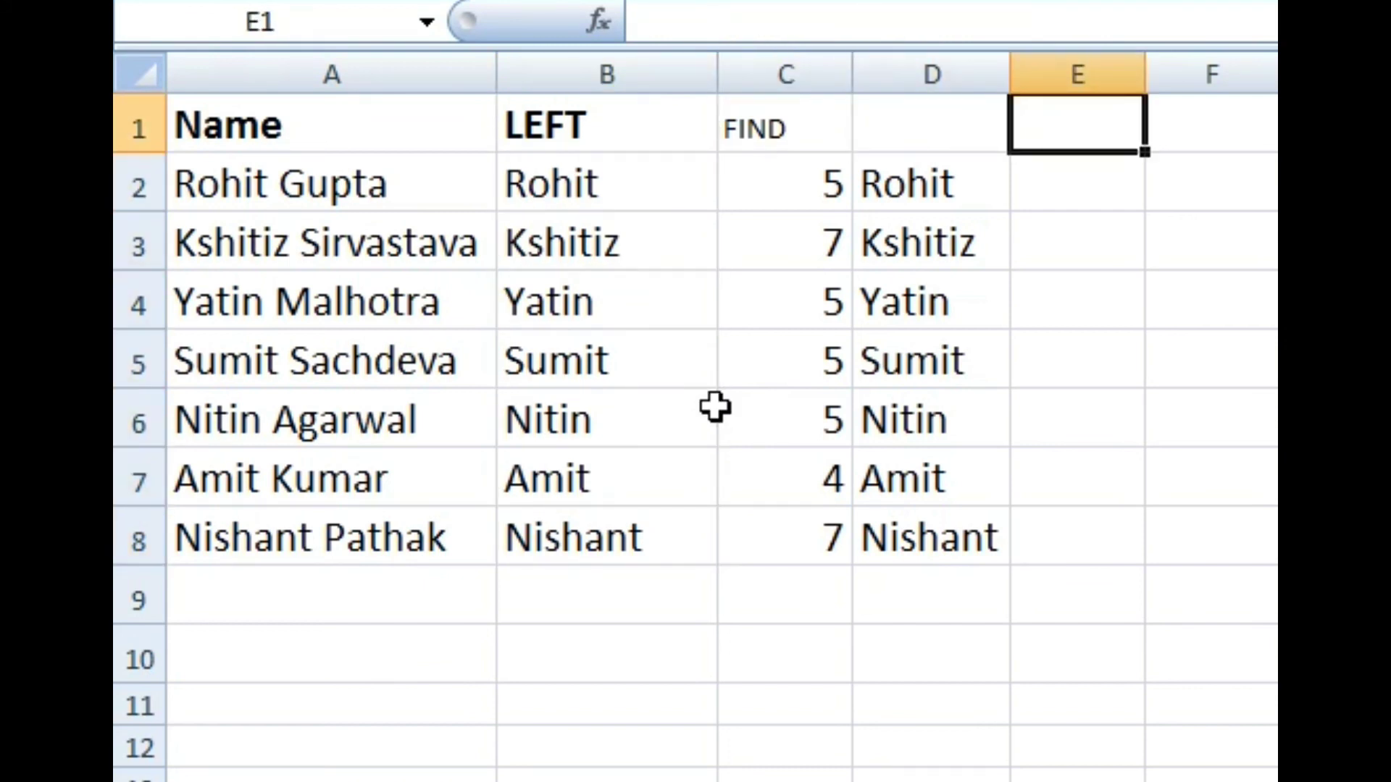
type("LEN")
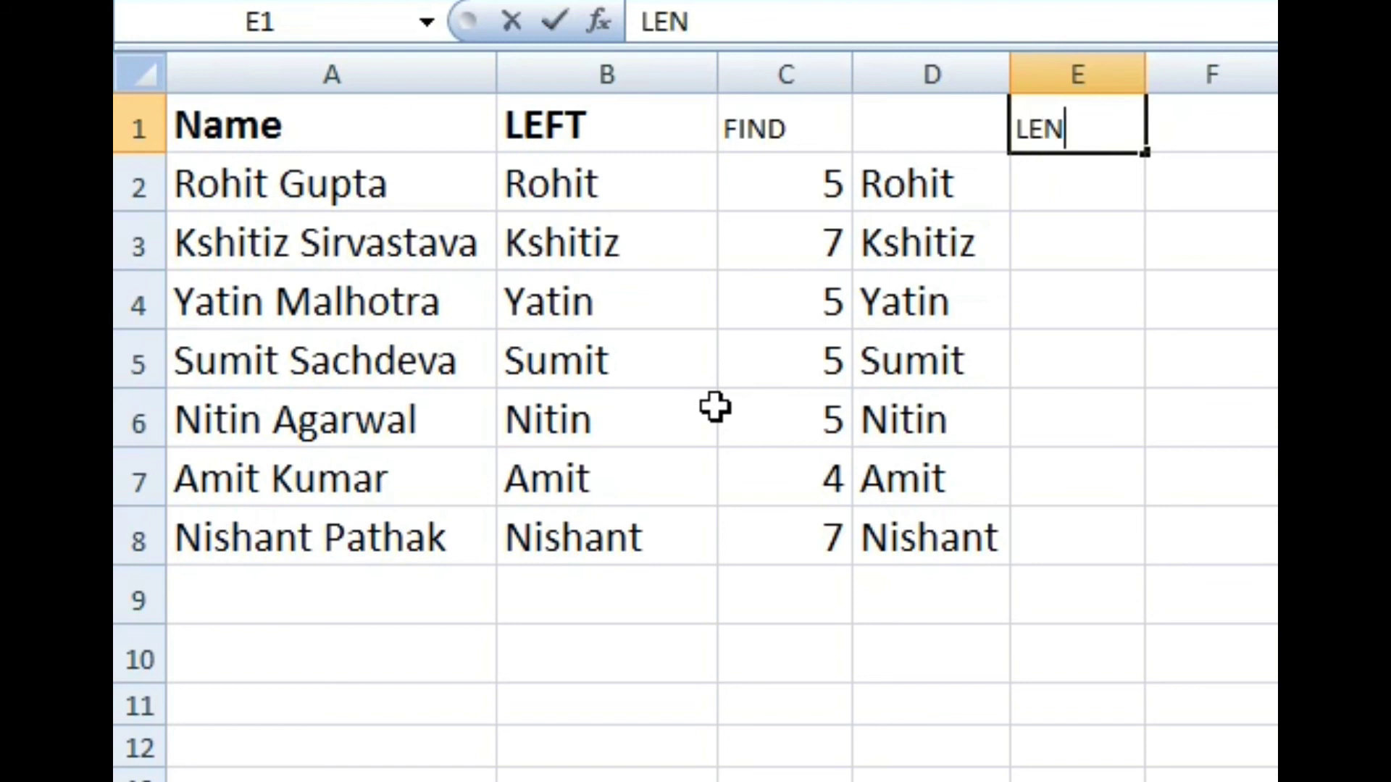
key("Return")
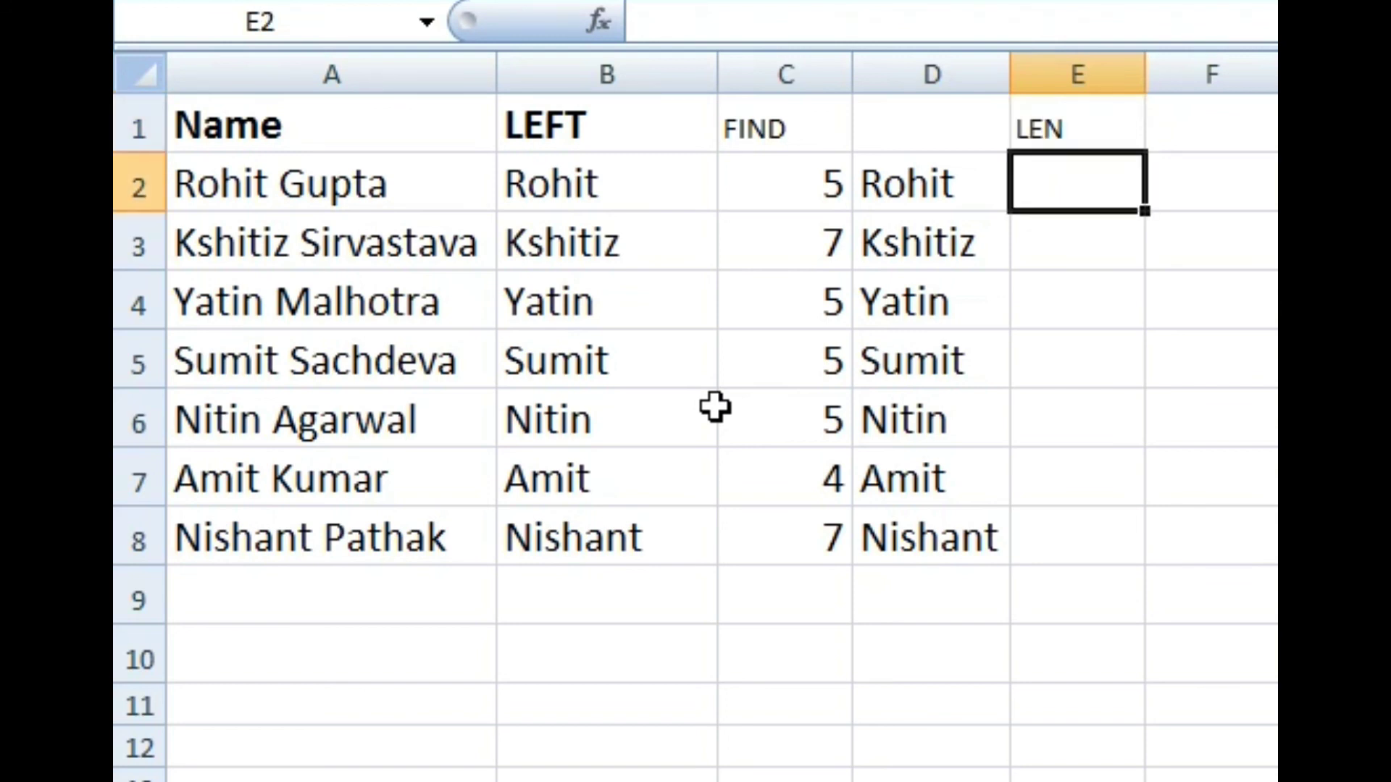
Enter the formula =LEN(B2) in E2 to count the characters of the extracted first name.
type("=LE")
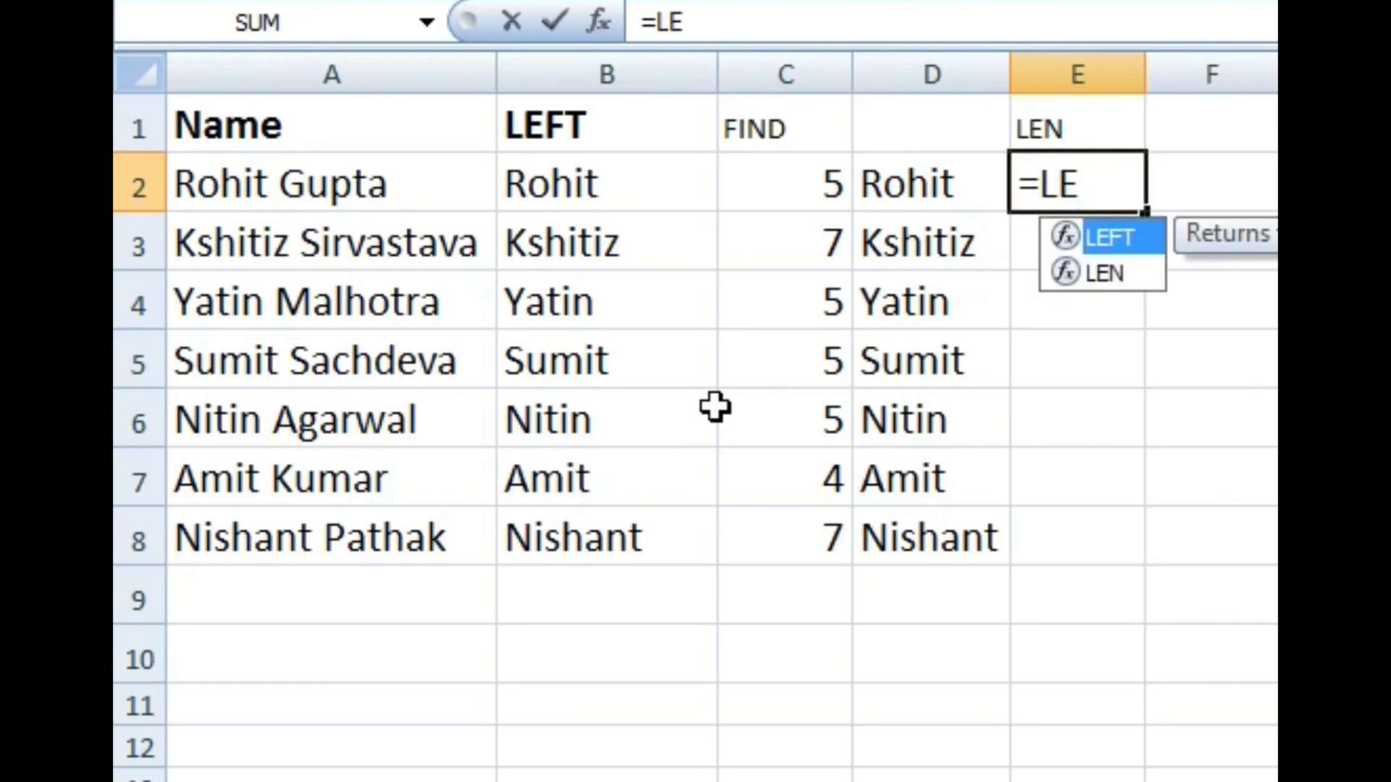
key("Down")
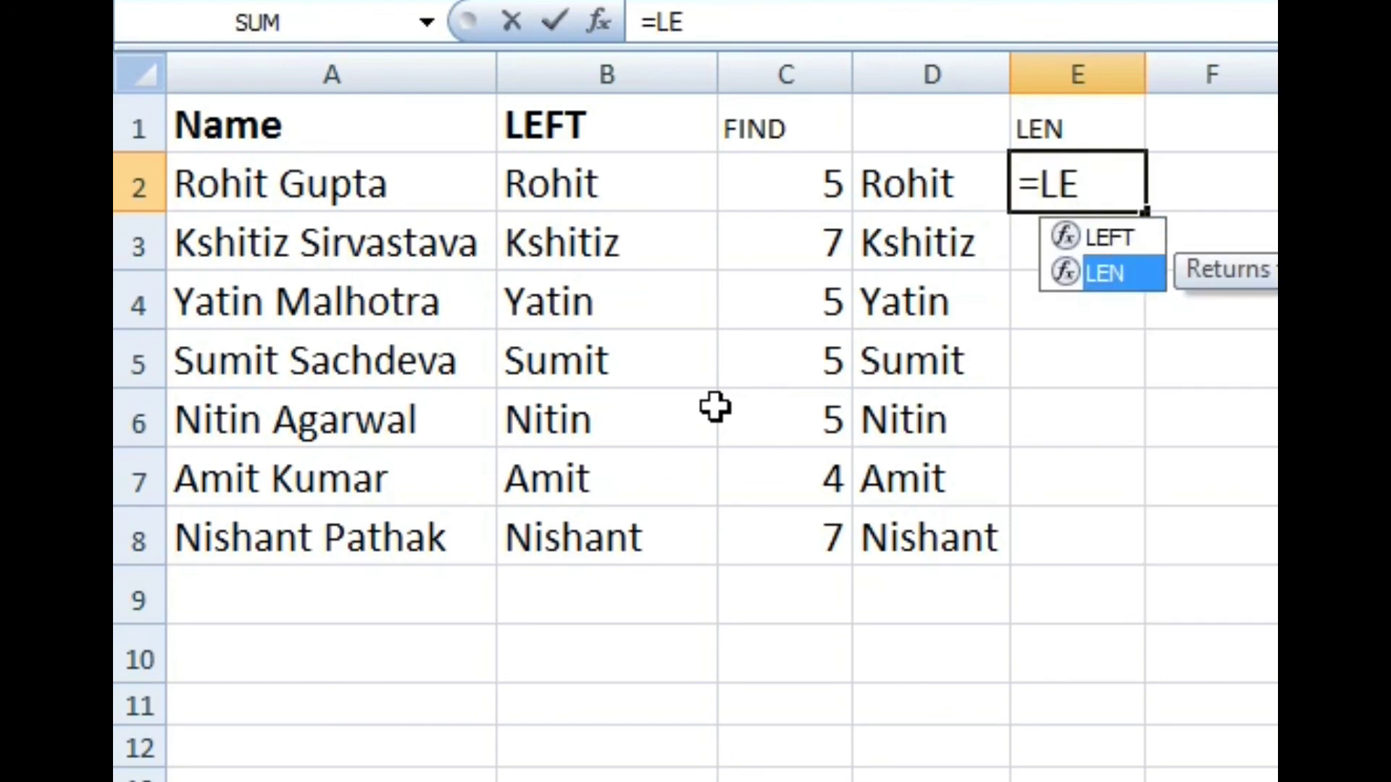
key("Tab")
key("Left")
key("Left")
key("Left")
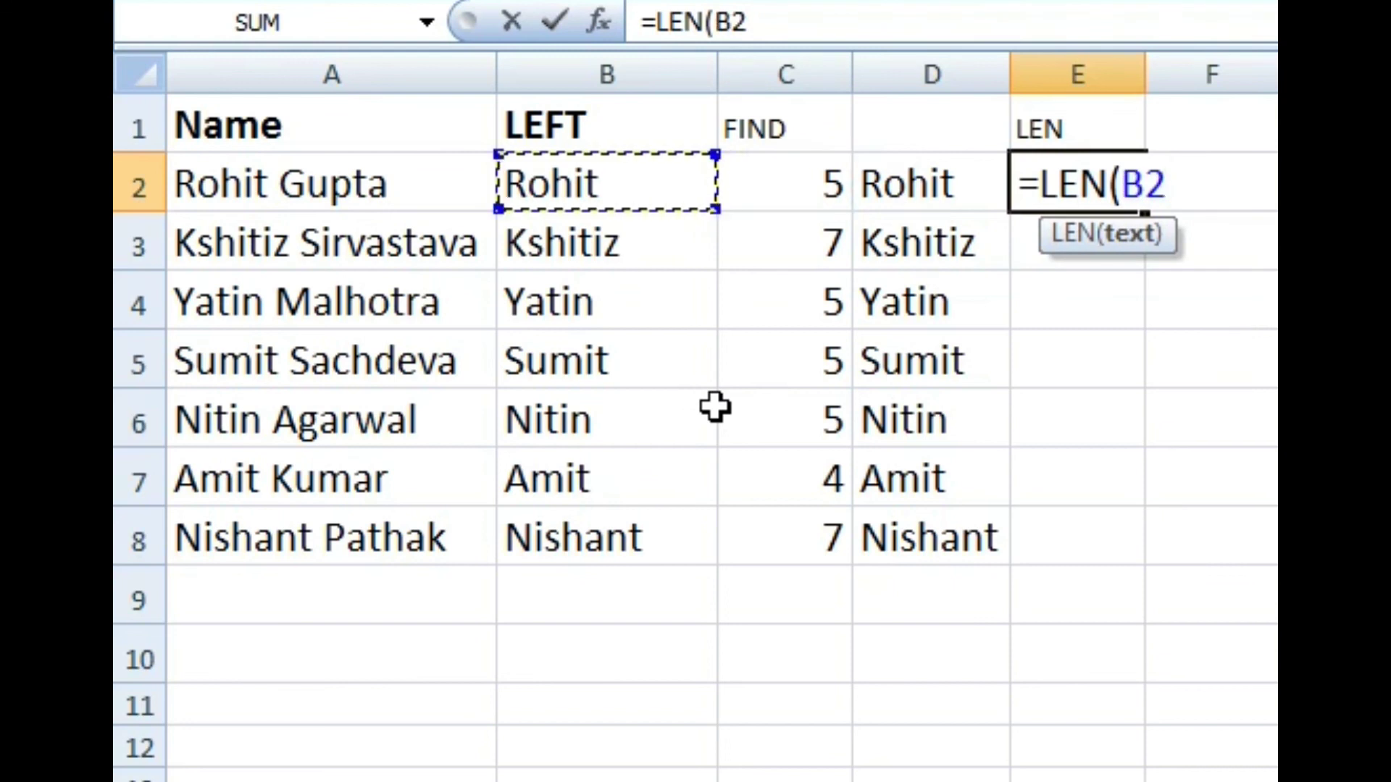
type(")")
key("Return")
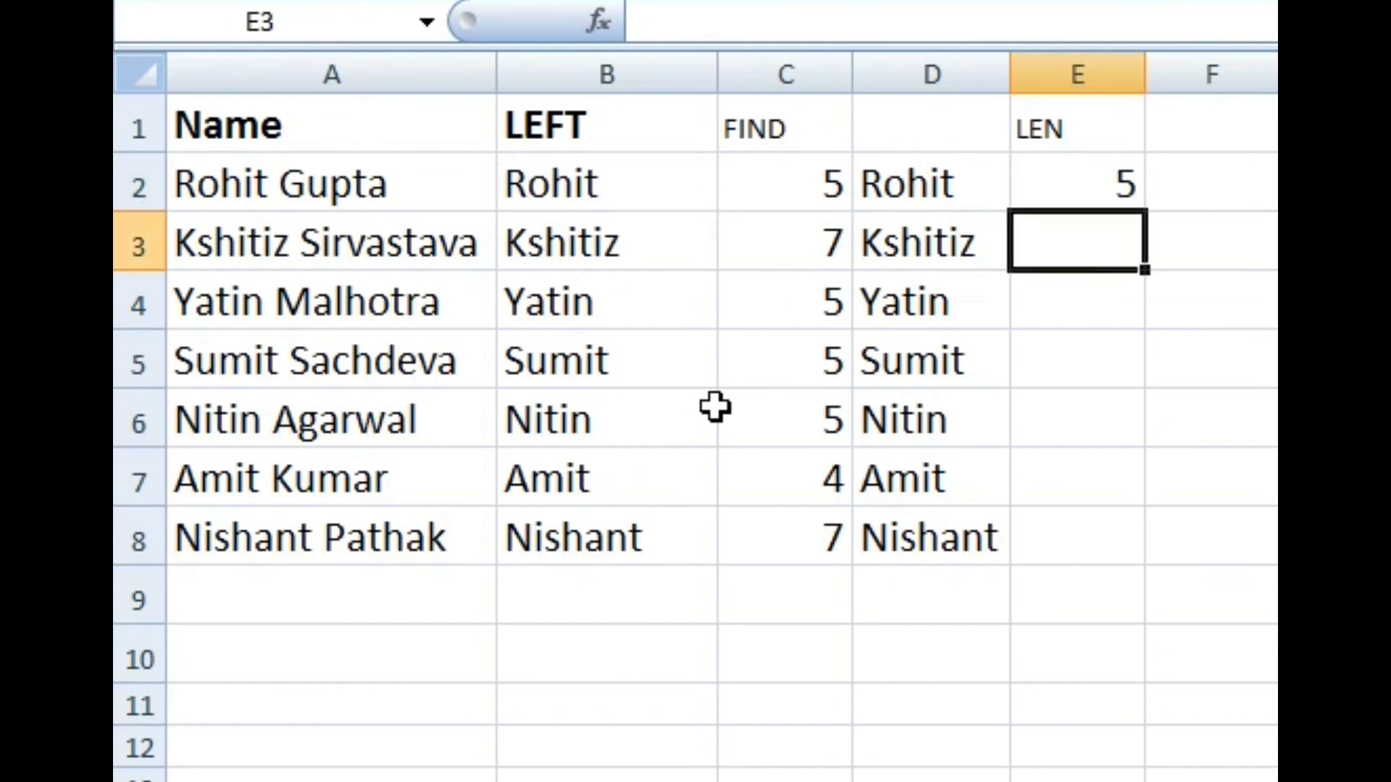
Fill the LEN formula from E2 down through E8.
key("Up")
key("shift+Down")
key("shift+Down")
key("shift+Down")
key("shift+Down")
key("shift+Down")
key("shift+Down")
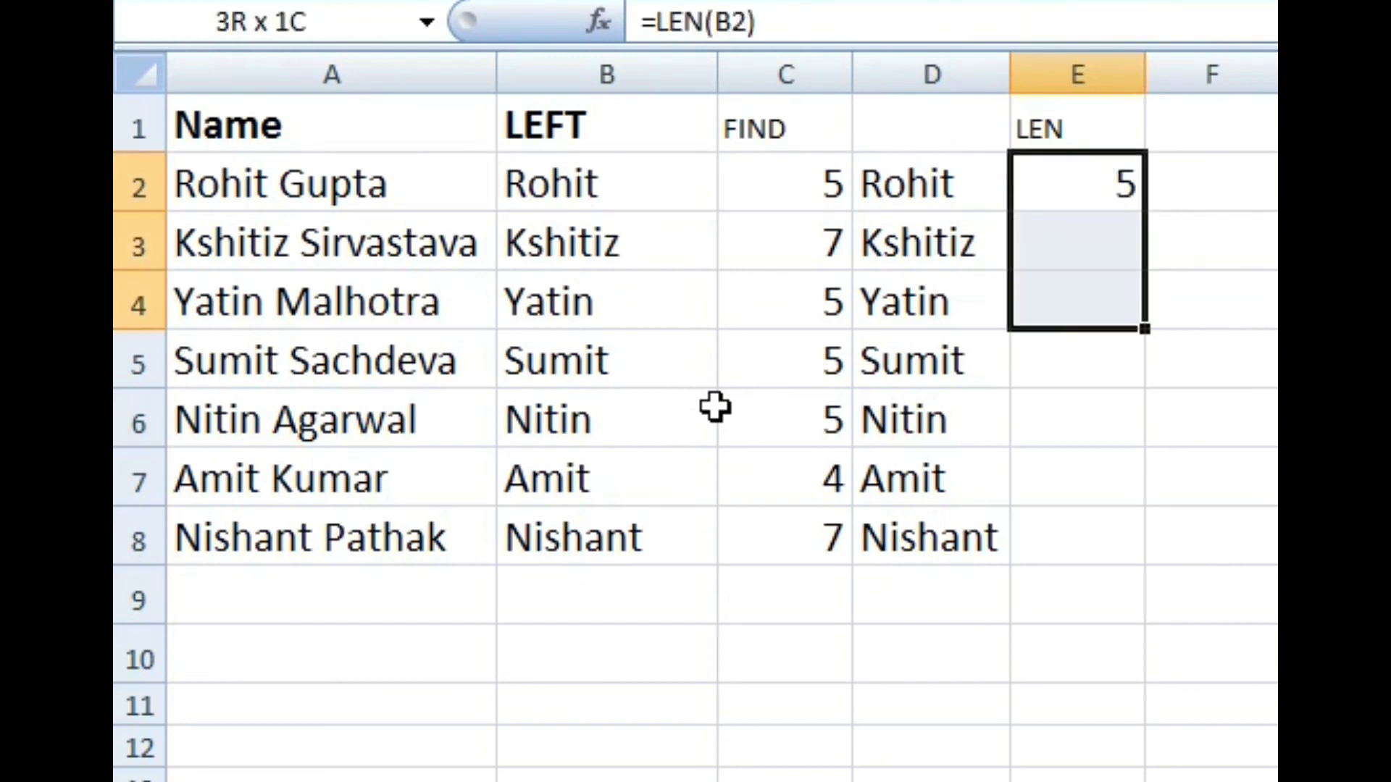
key("ctrl+d")
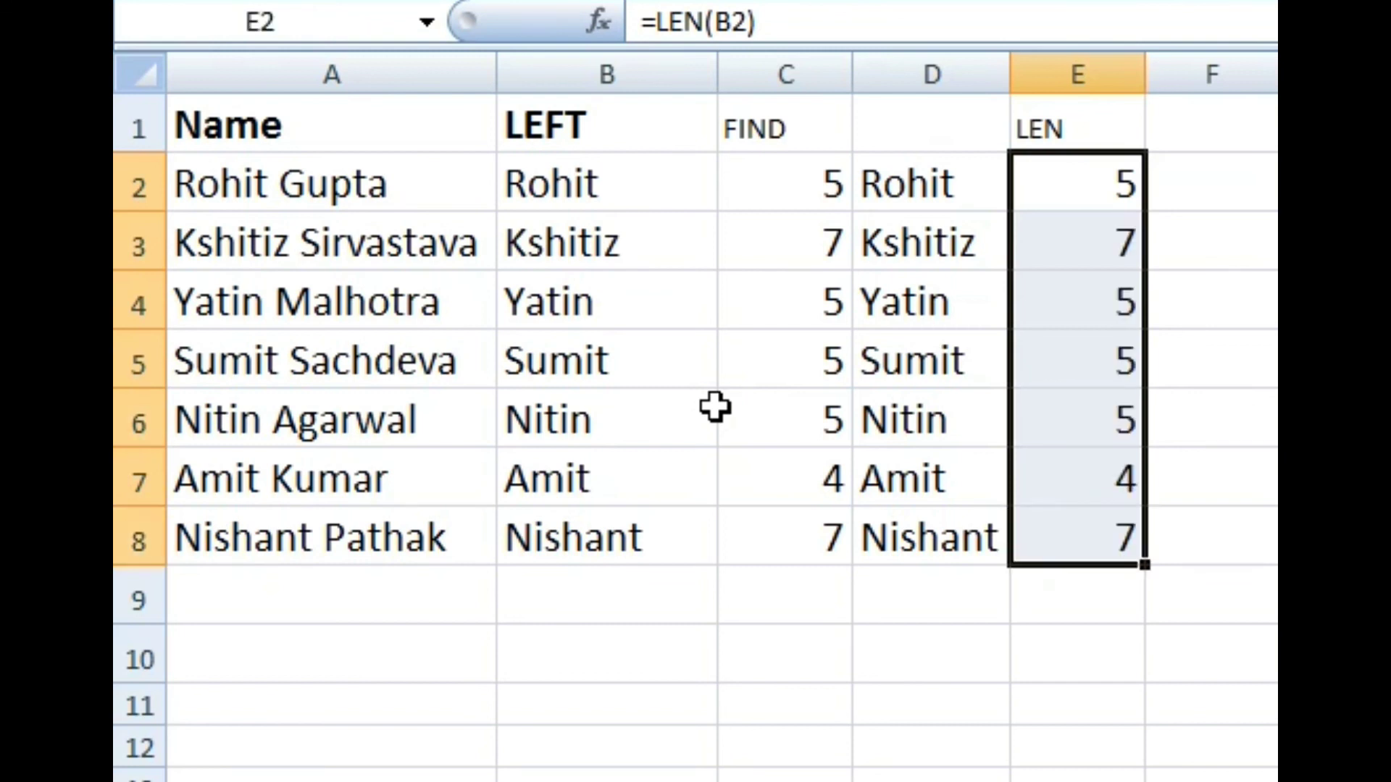
Compare the LEN results in E2:E8 with the FIND-based character counts in C2:C8.
key("Down")
key("Down")
key("Down")
key("Down")
key("Down")
key("Down")
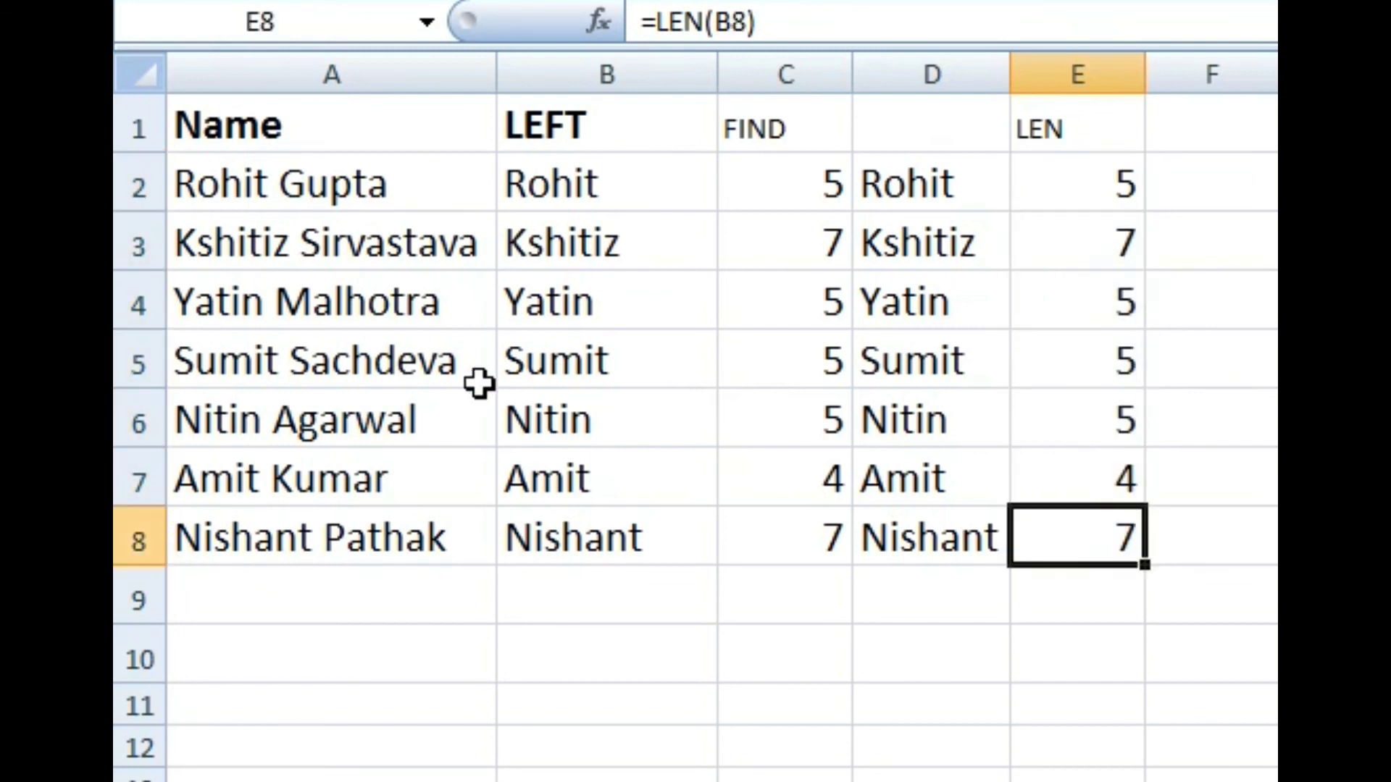
left_click_drag(797, 187, 816, 537)
left_click(817, 181)
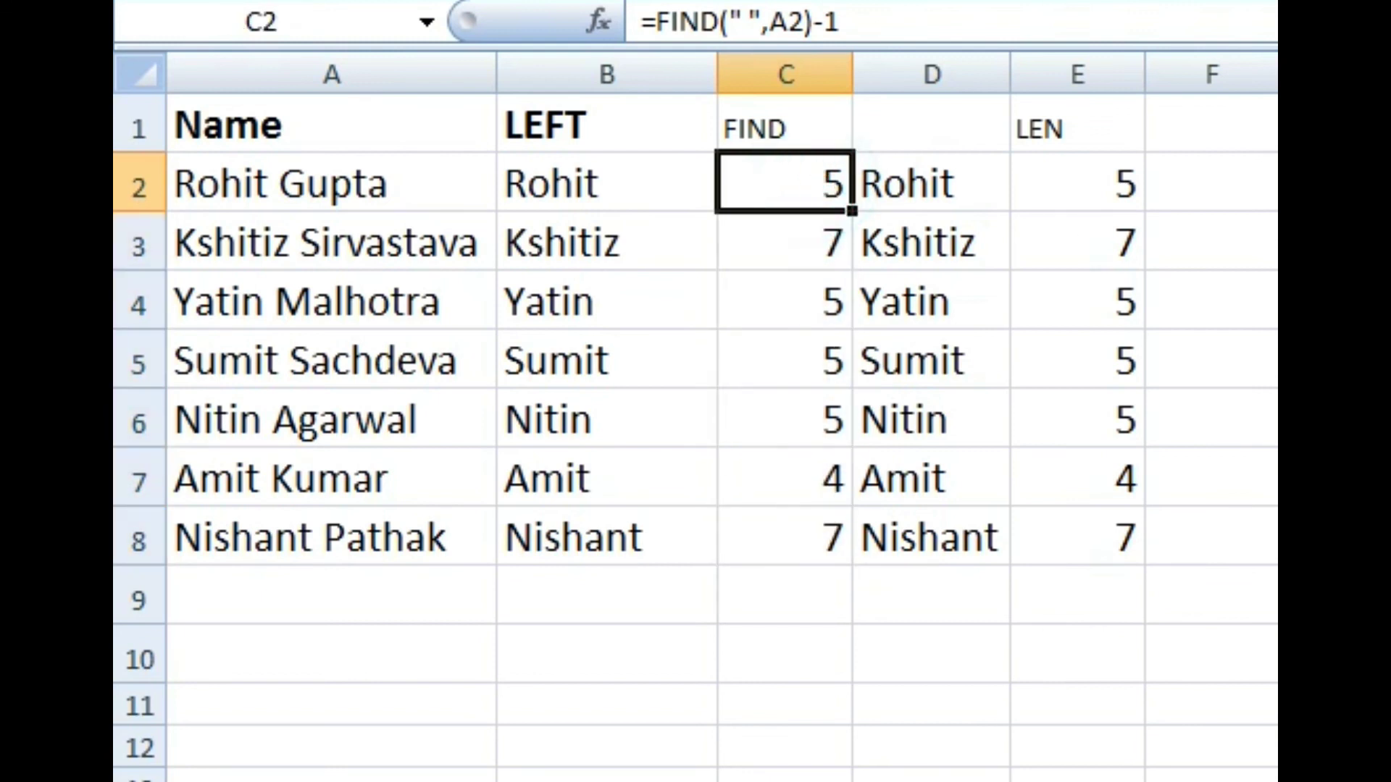